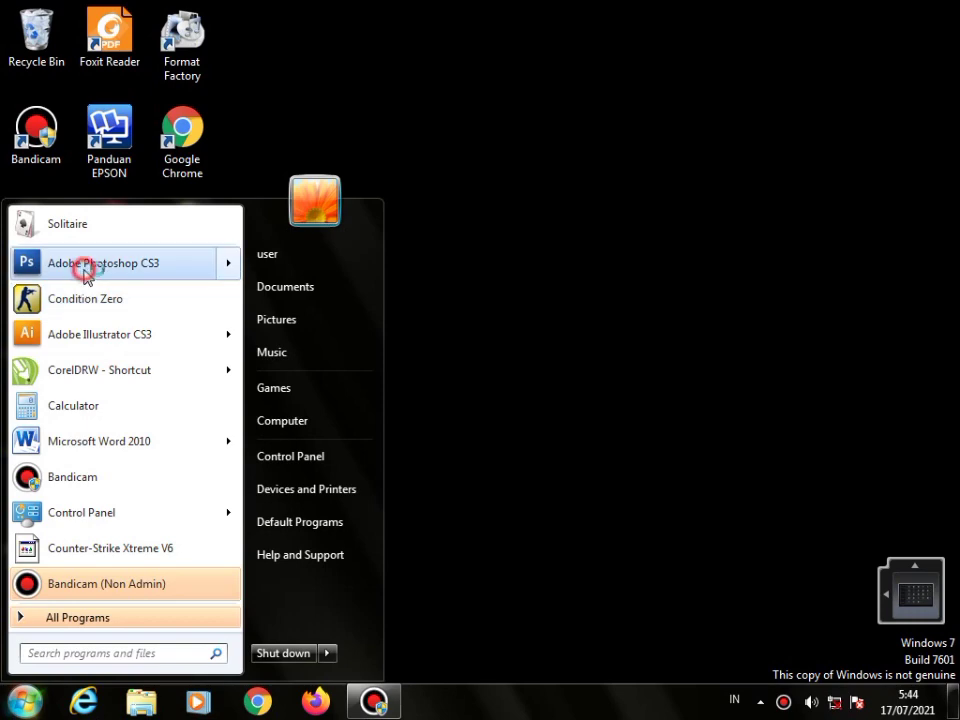
Launch Adobe Photoshop CS3 and open COVER.psd in it from E:\Kerjaan Percetakan\Bahan YT\5
left_click(81, 265)
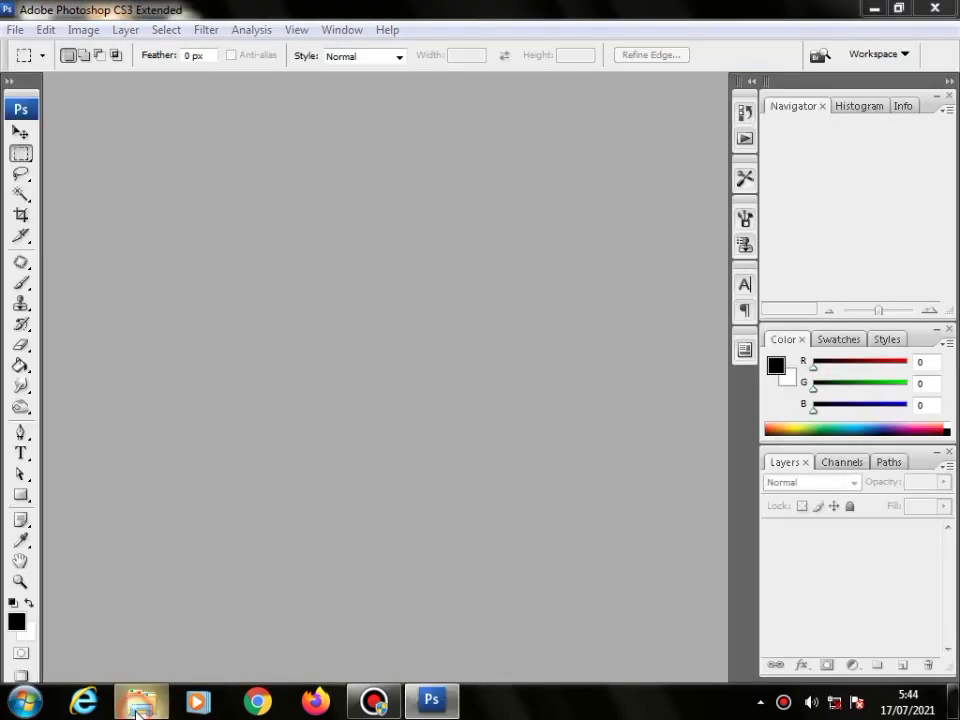
left_click(140, 705)
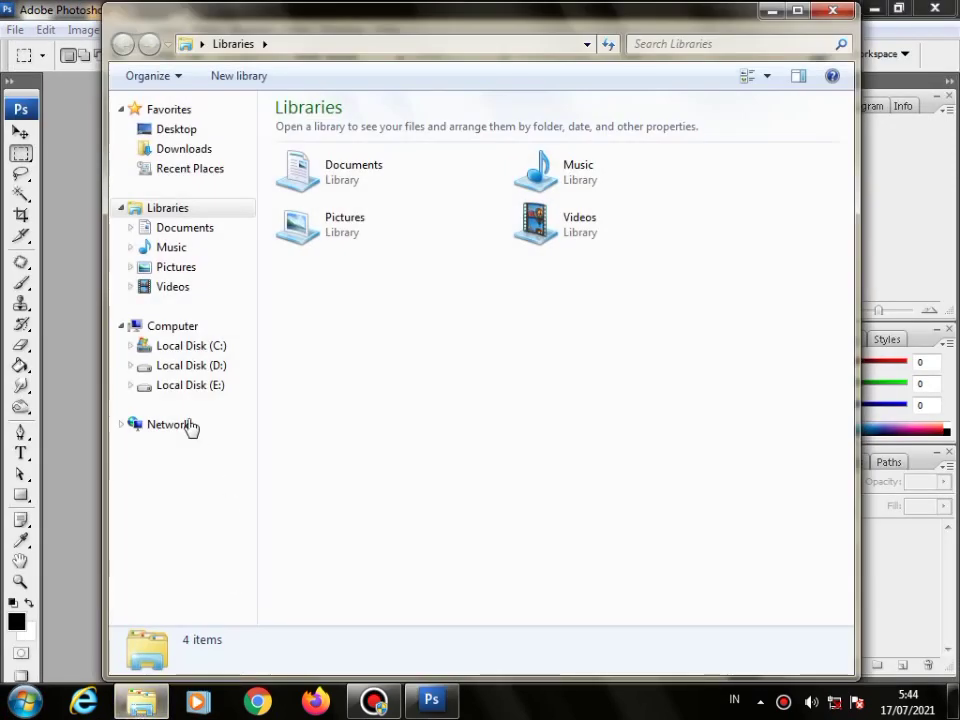
left_click(190, 386)
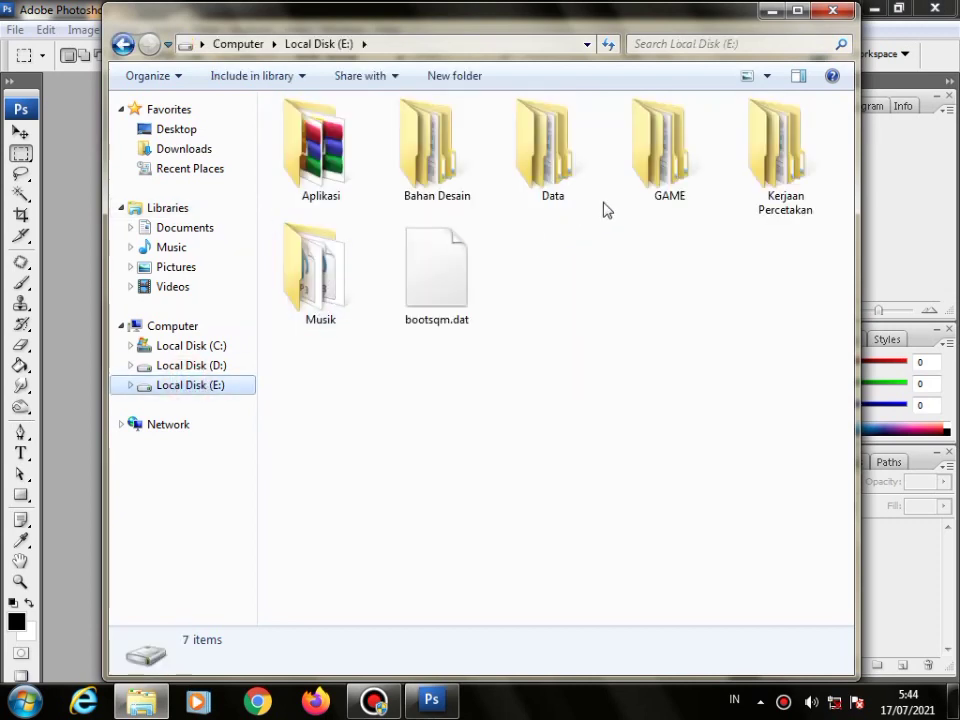
double_click(812, 160)
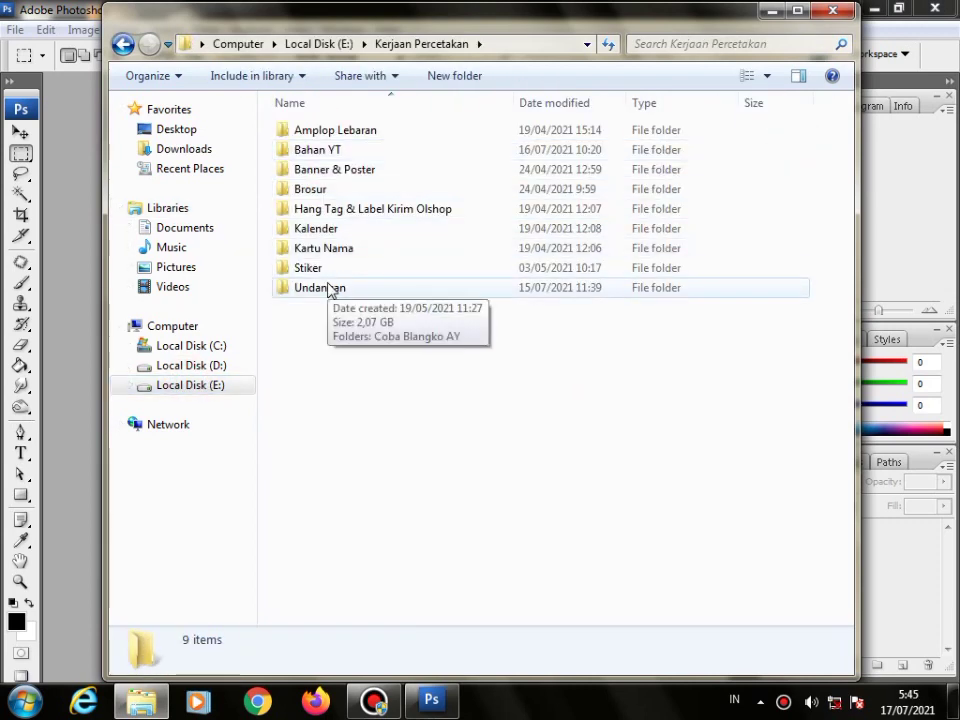
double_click(316, 151)
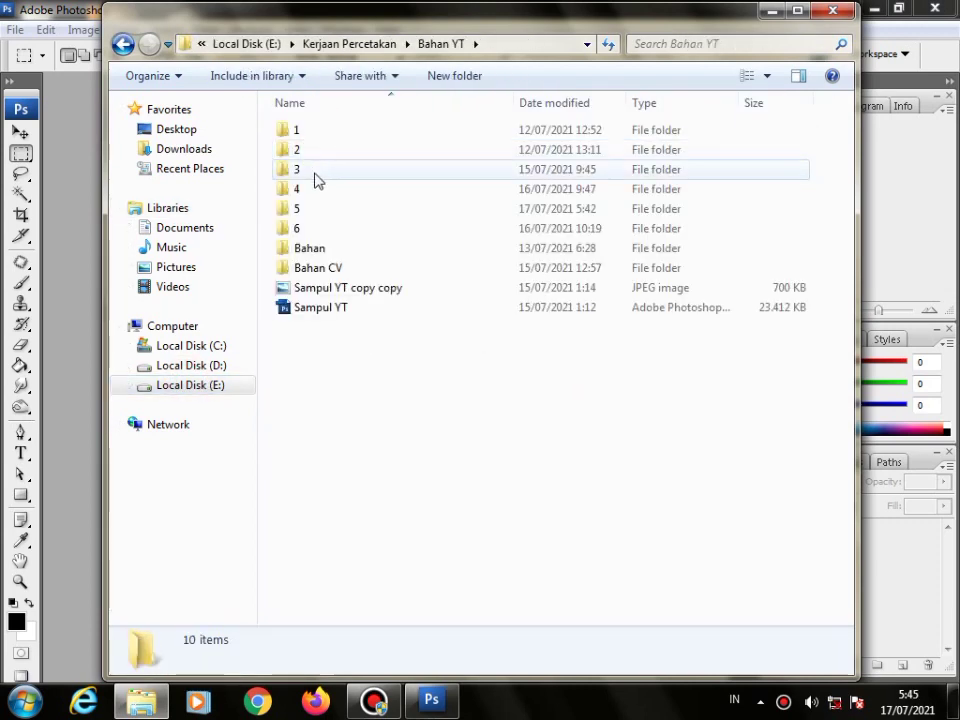
double_click(304, 211)
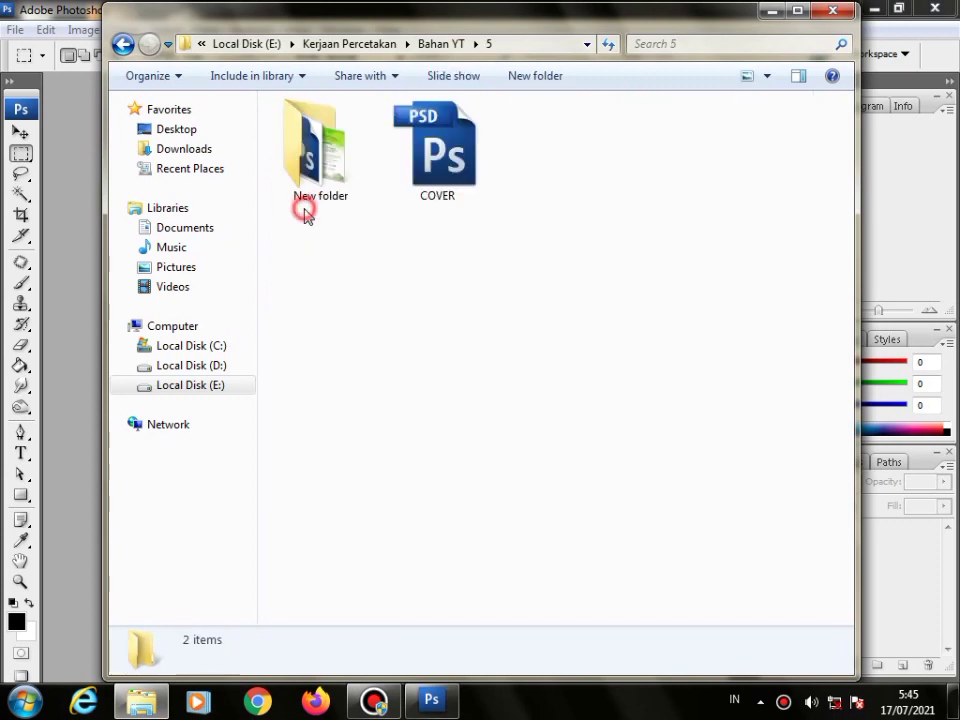
left_click(450, 145)
left_click_drag(437, 175, 57, 235)
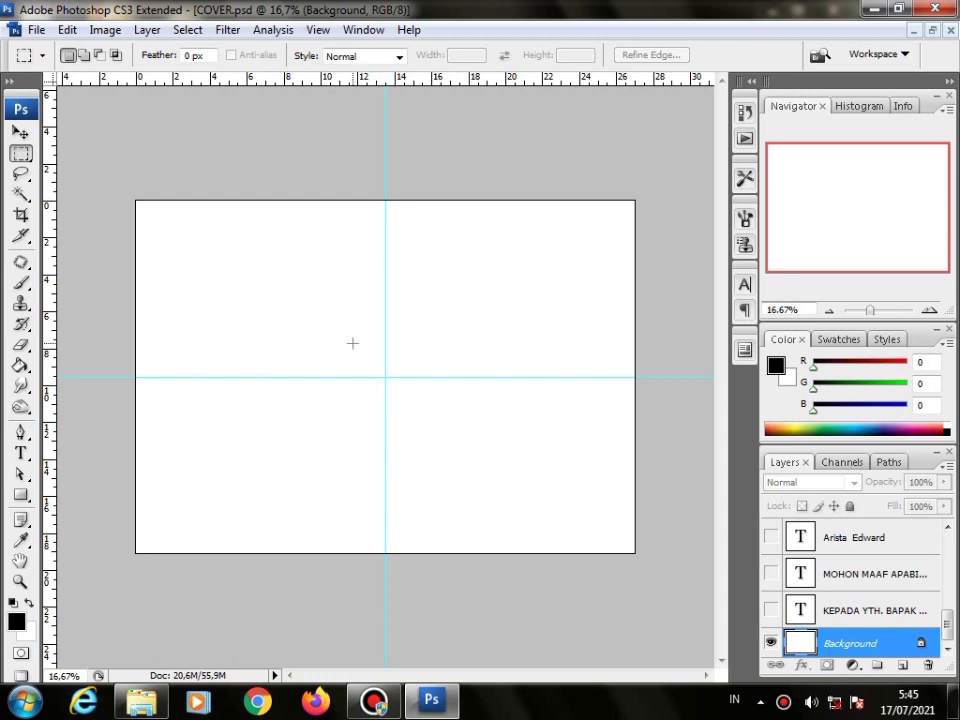
Draw a black rectangle shape about 4.7 by 6 cm in the upper-left quarter of the page, above the horizontal guide
key("v")
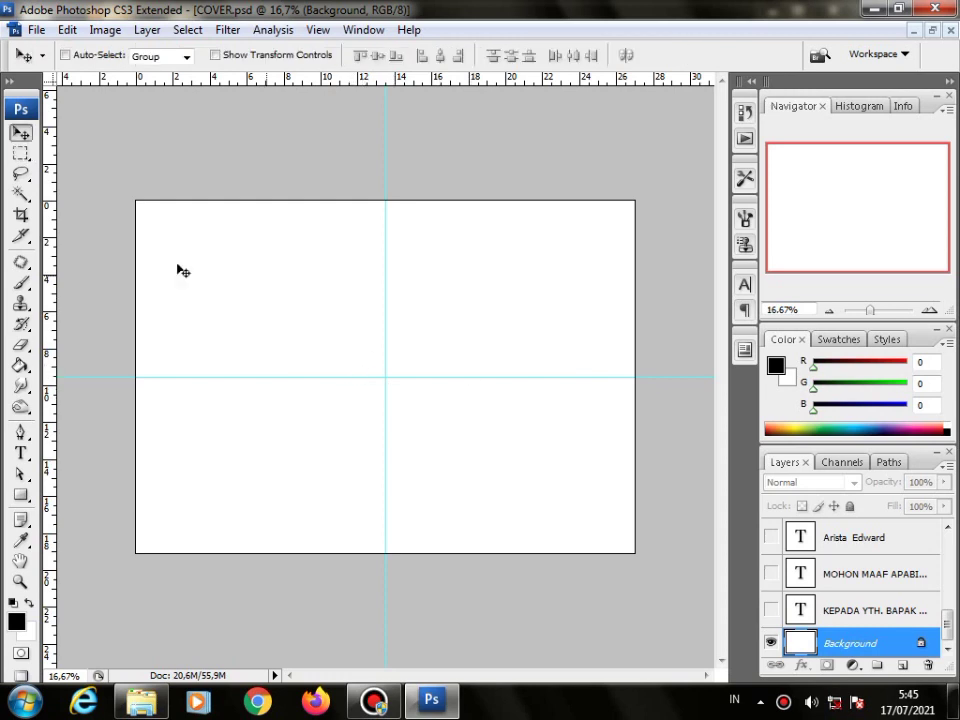
left_click(20, 494)
left_click_drag(174, 265, 261, 377)
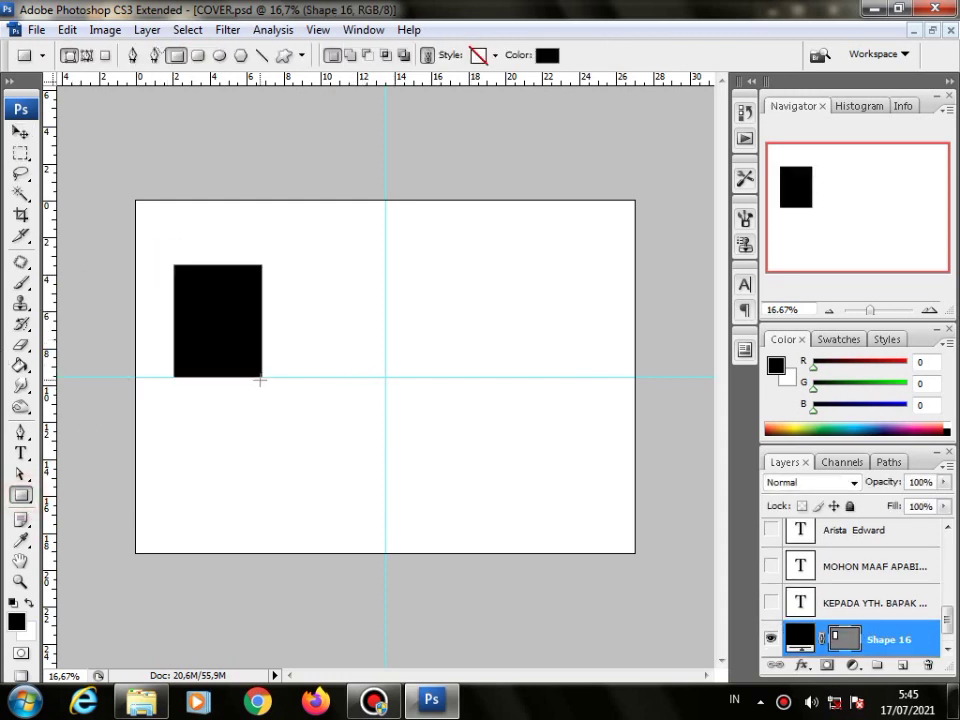
Stretch the black rectangle to fill the page's left half up to the vertical guide, extending slightly past the left page edge
key("c")
key("v")
key("ctrl+t")
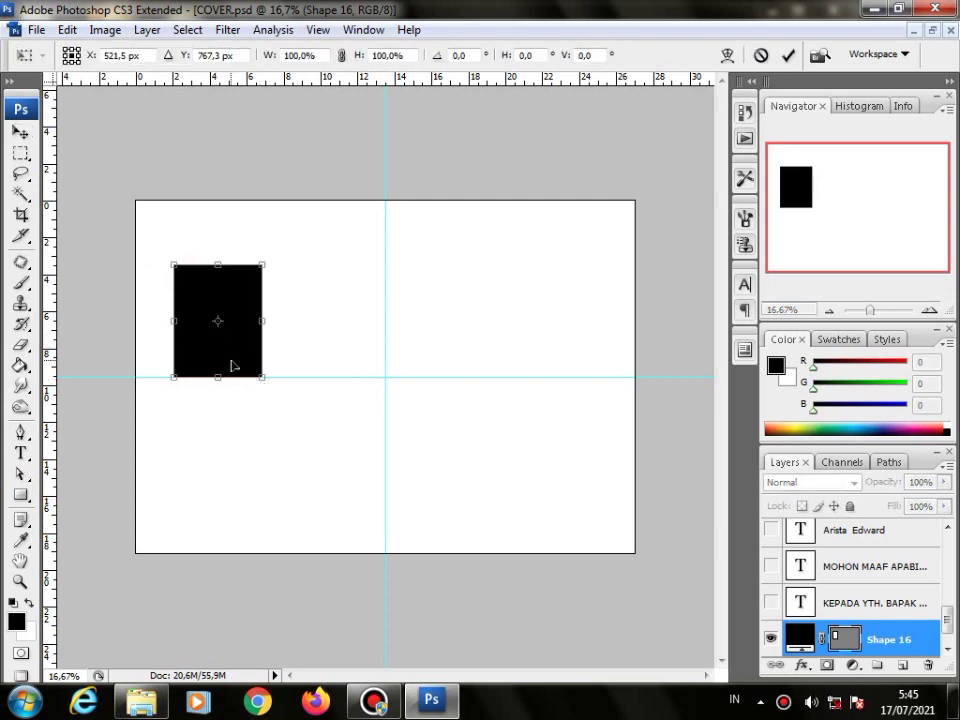
left_click_drag(230, 350, 386, 552)
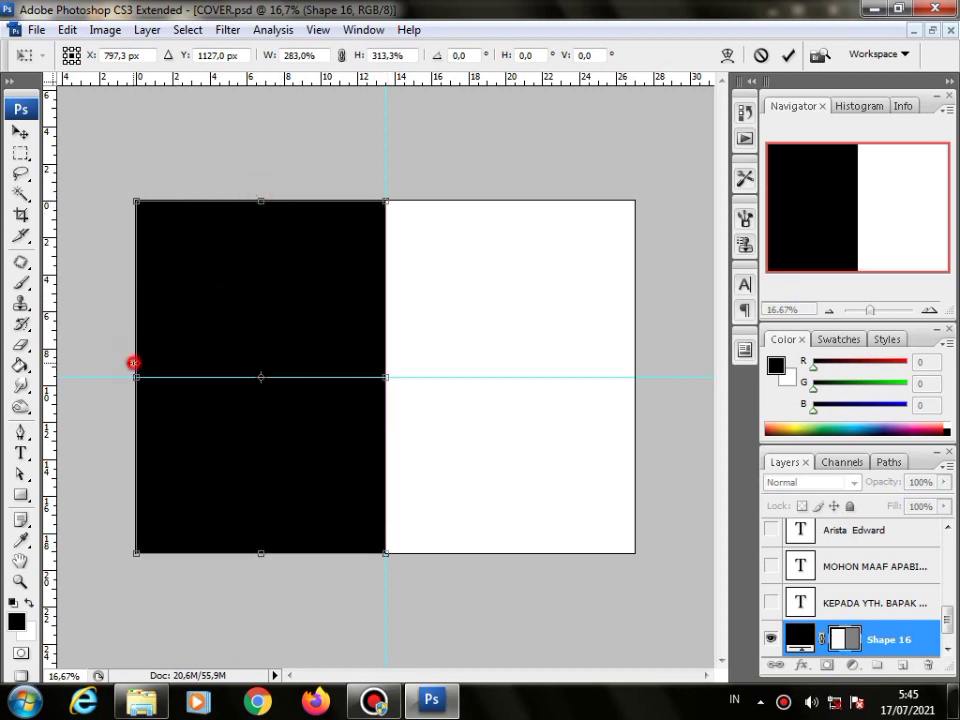
left_click_drag(133, 363, 124, 366)
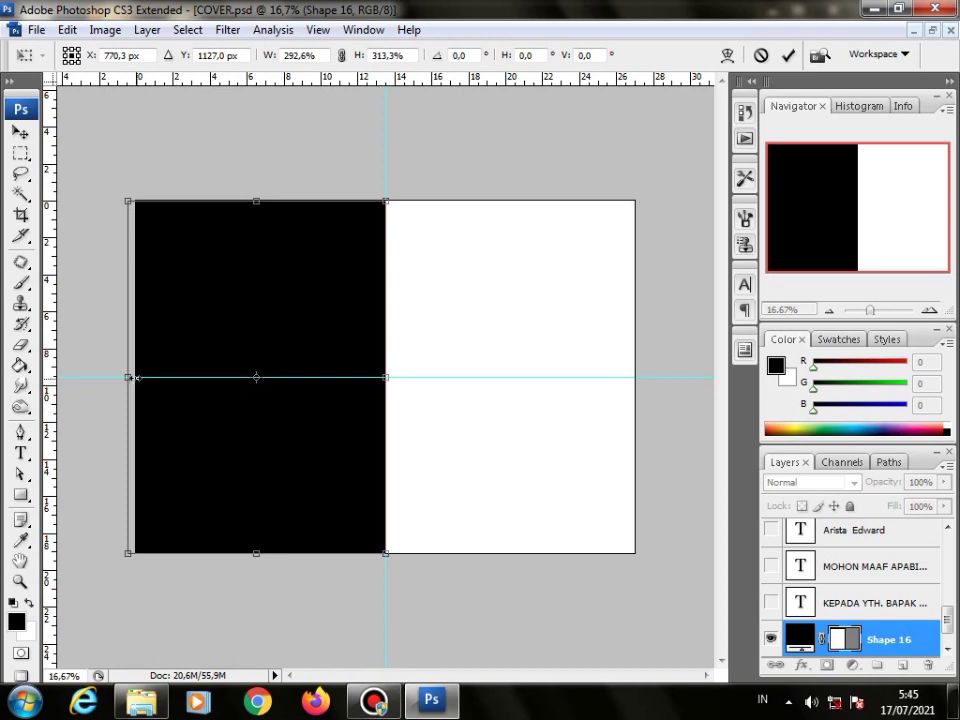
key("Return")
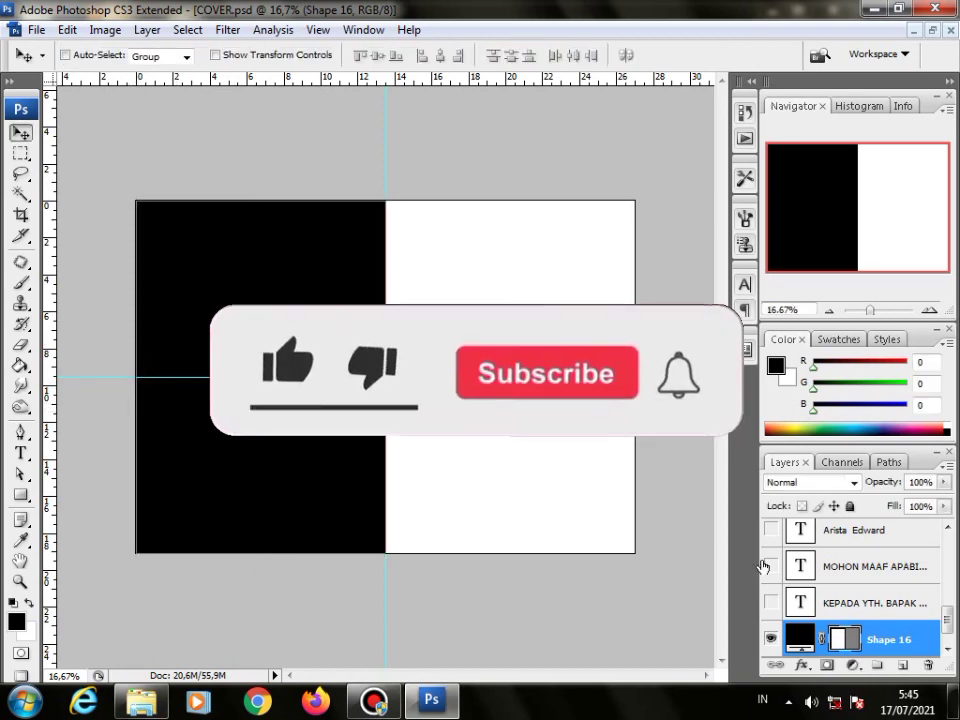
Recolour the left-half rectangle white and place a duplicate of it over the right half of the page
double_click(800, 636)
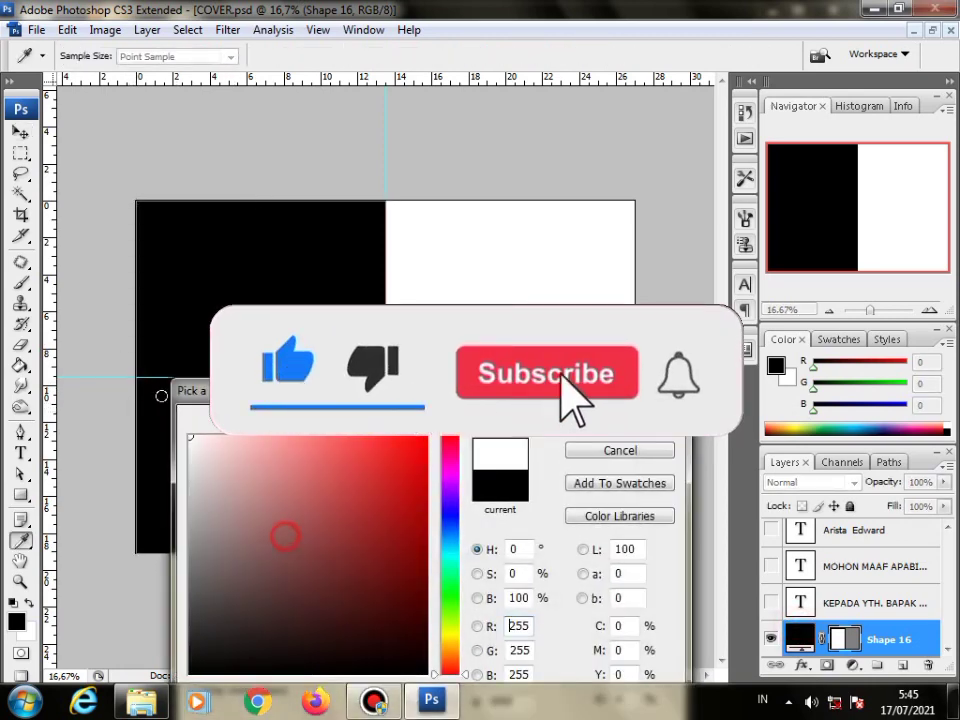
key("Return")
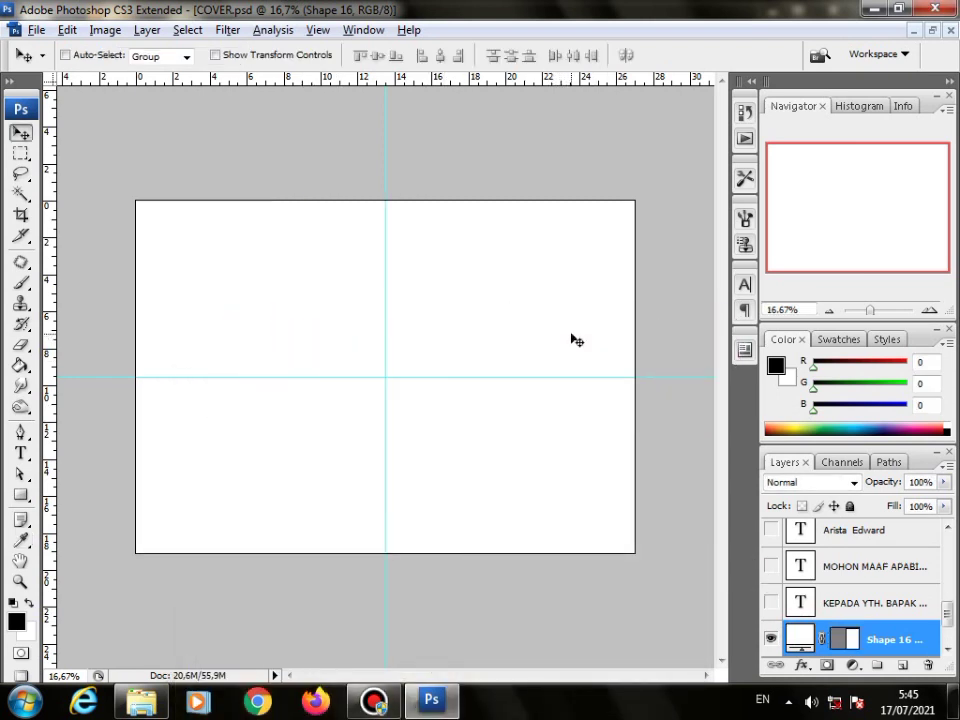
key("ctrl+t")
left_click_drag(563, 318, 546, 321)
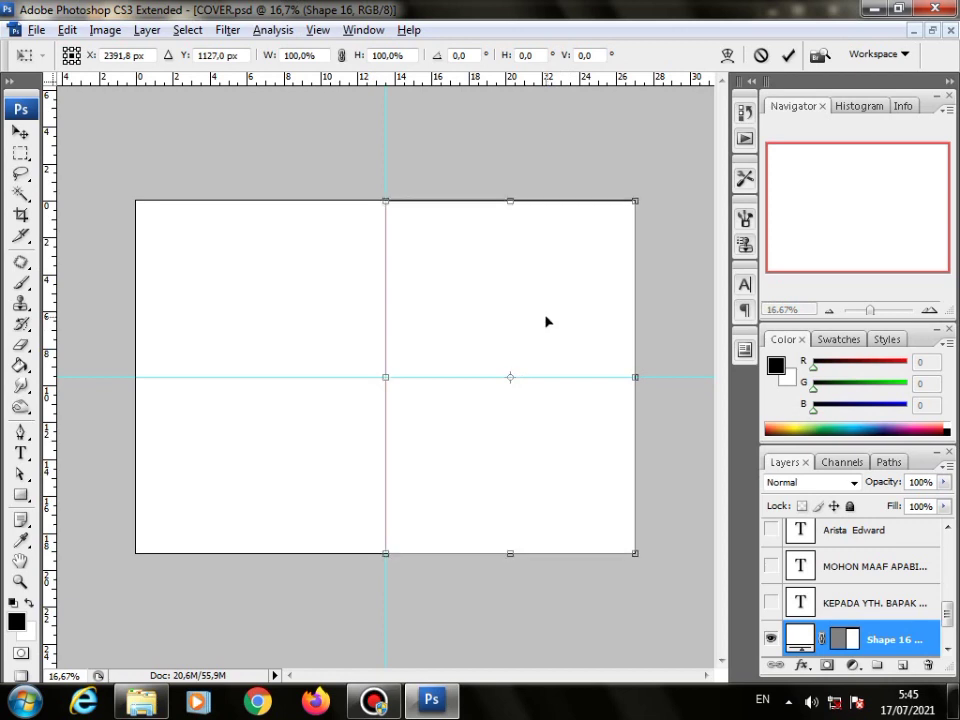
key("Return")
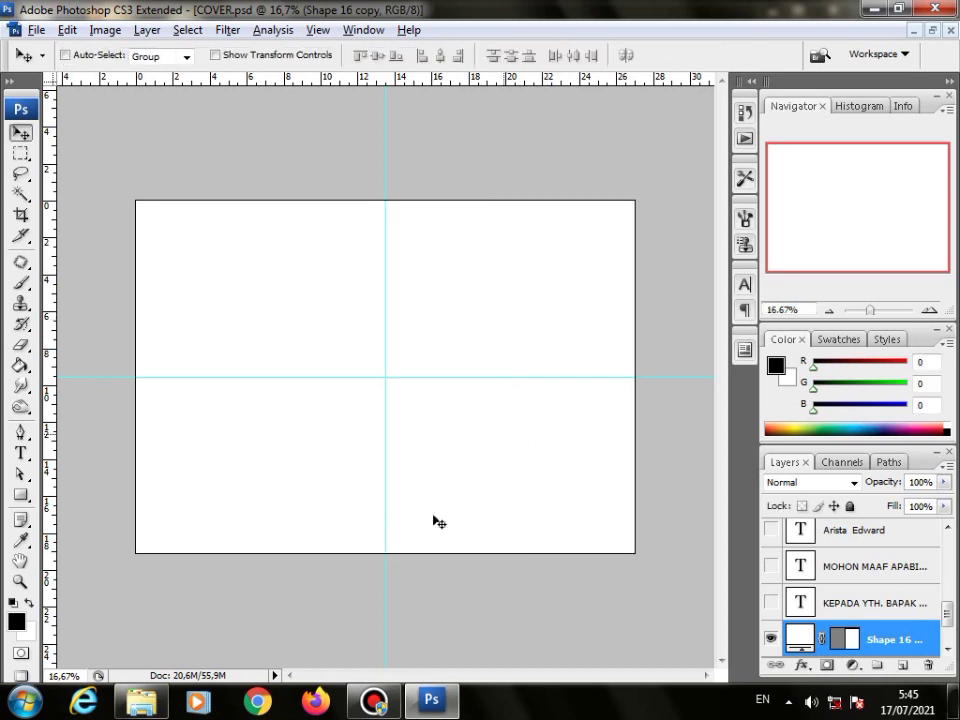
Open hfghgd.png in Photoshop from the romantic-invitation-card-with-leaves-chamomile folder inside Bahan YT\Bahan
left_click(141, 700)
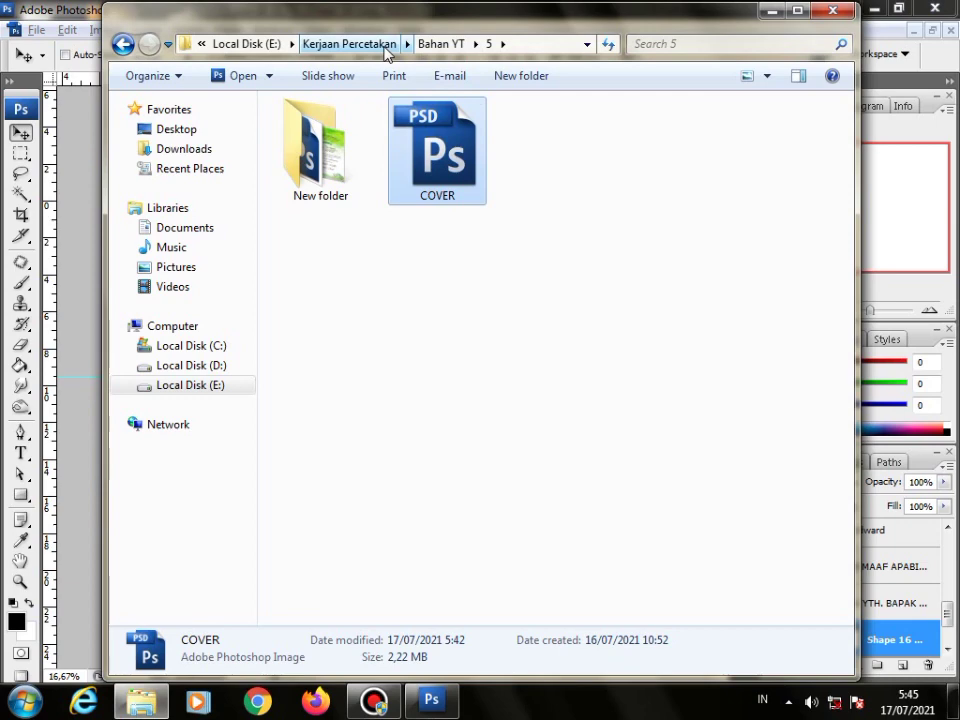
left_click(443, 50)
left_click(310, 250)
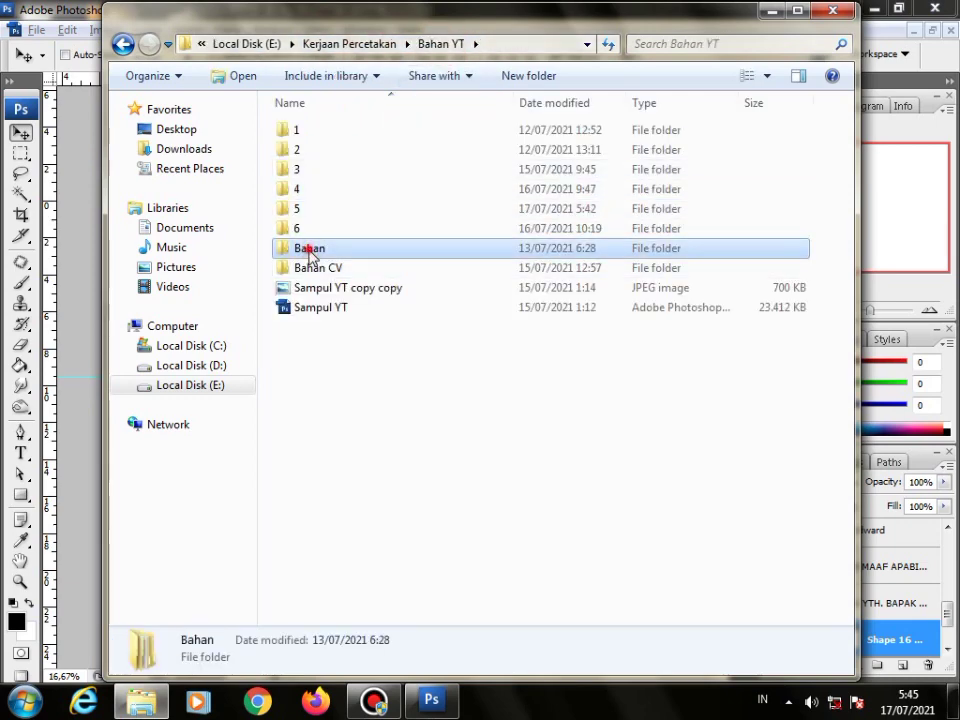
double_click(310, 250)
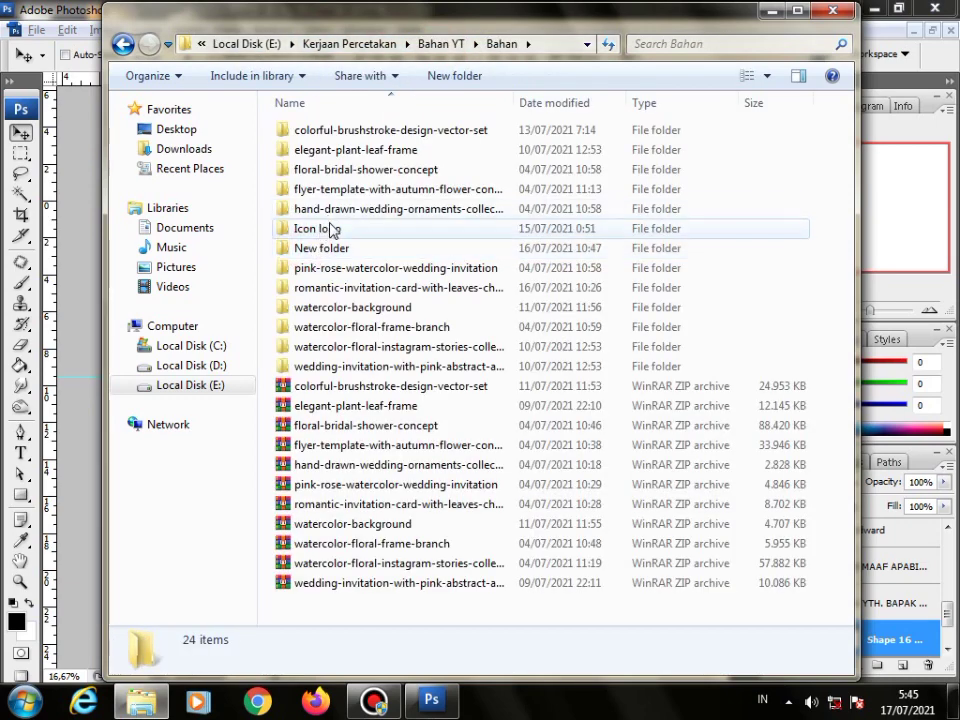
double_click(339, 289)
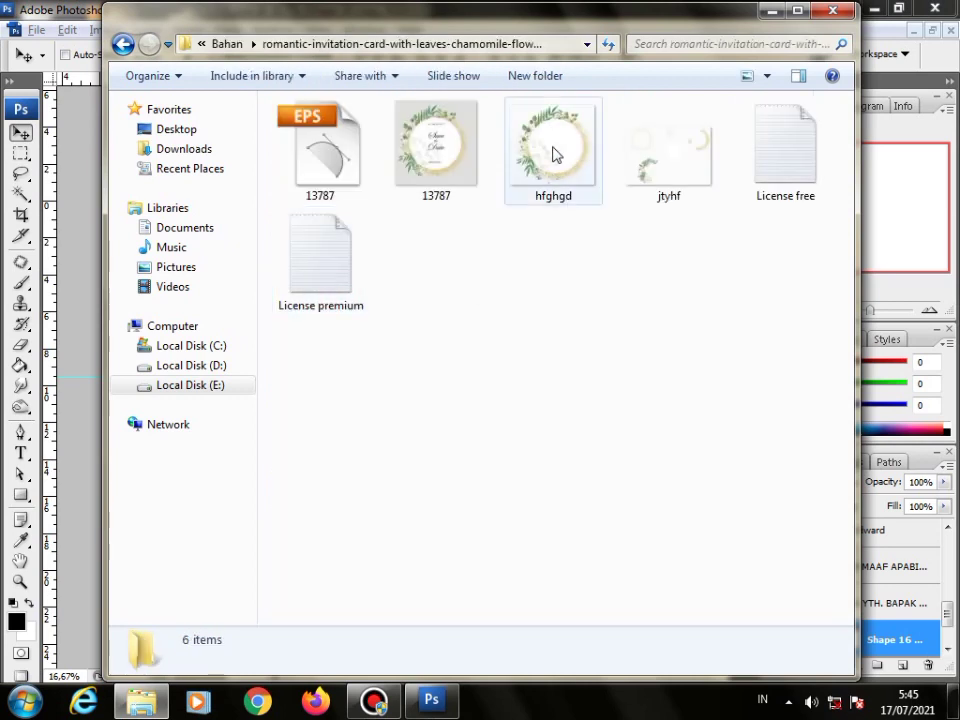
left_click(553, 152)
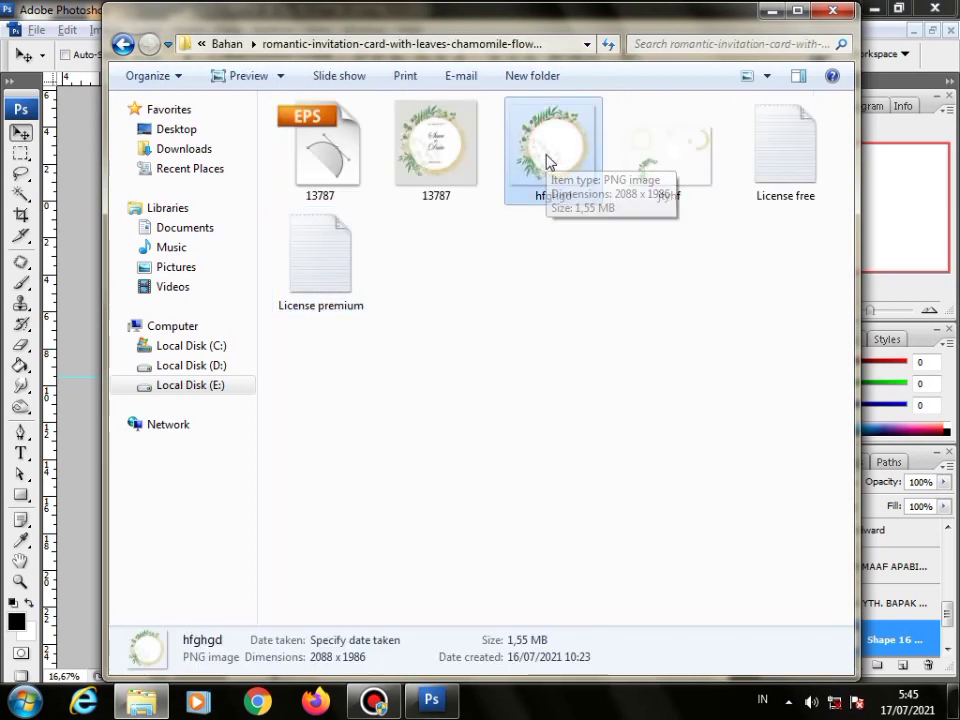
left_click_drag(546, 160, 88, 266)
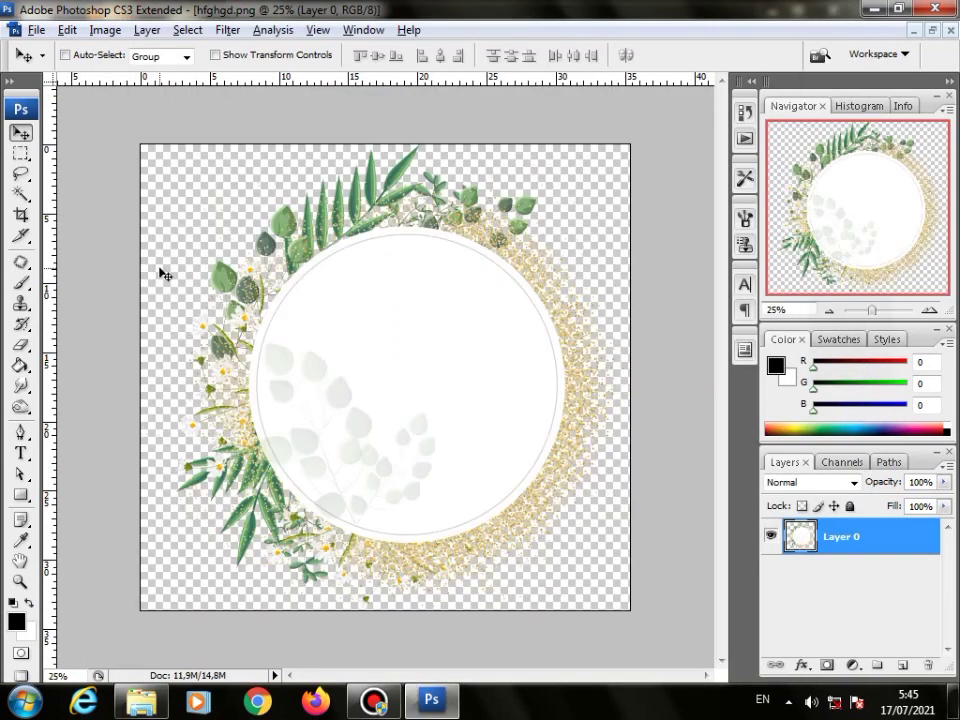
Copy the round floral frame into the right half of COVER.psd and close hfghgd.png
key("f")
key("f")
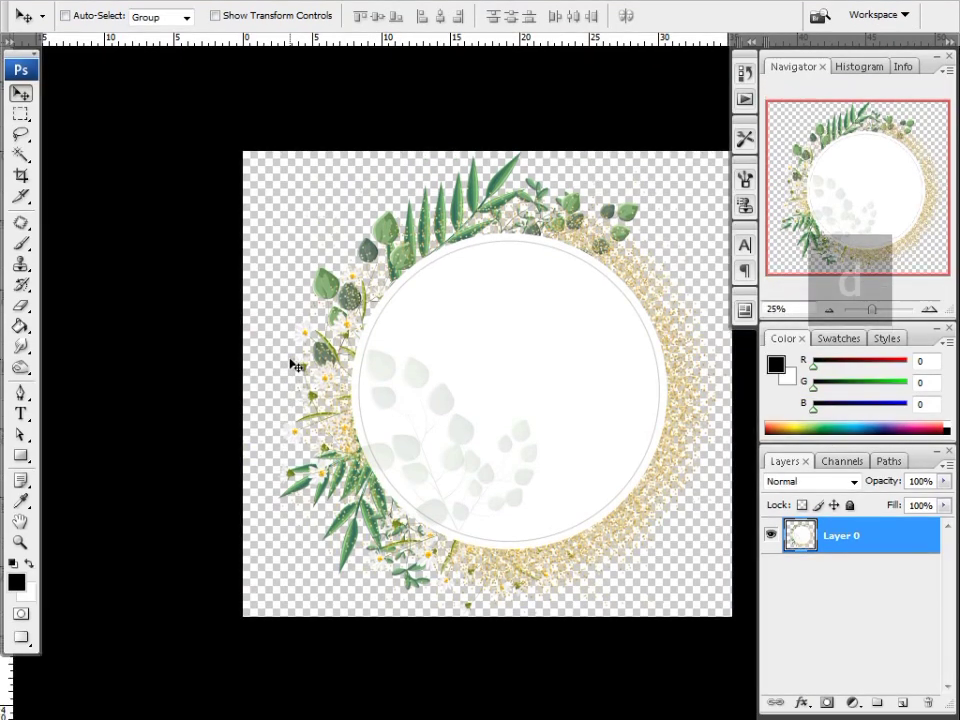
key("f")
left_click_drag(354, 101, 372, 298)
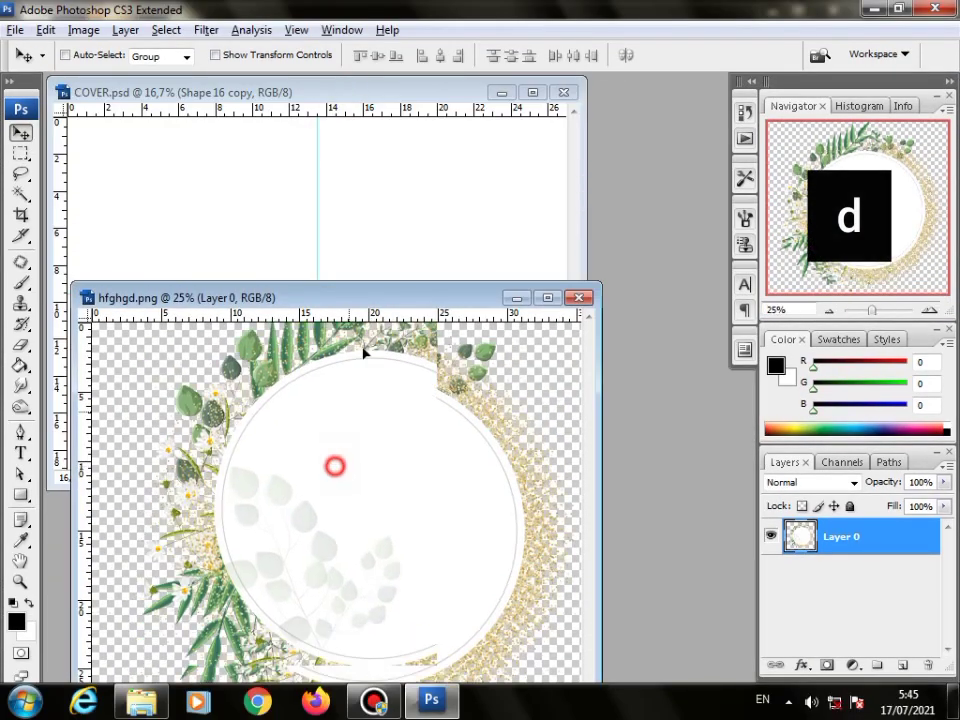
left_click_drag(332, 465, 420, 300)
left_click(463, 521)
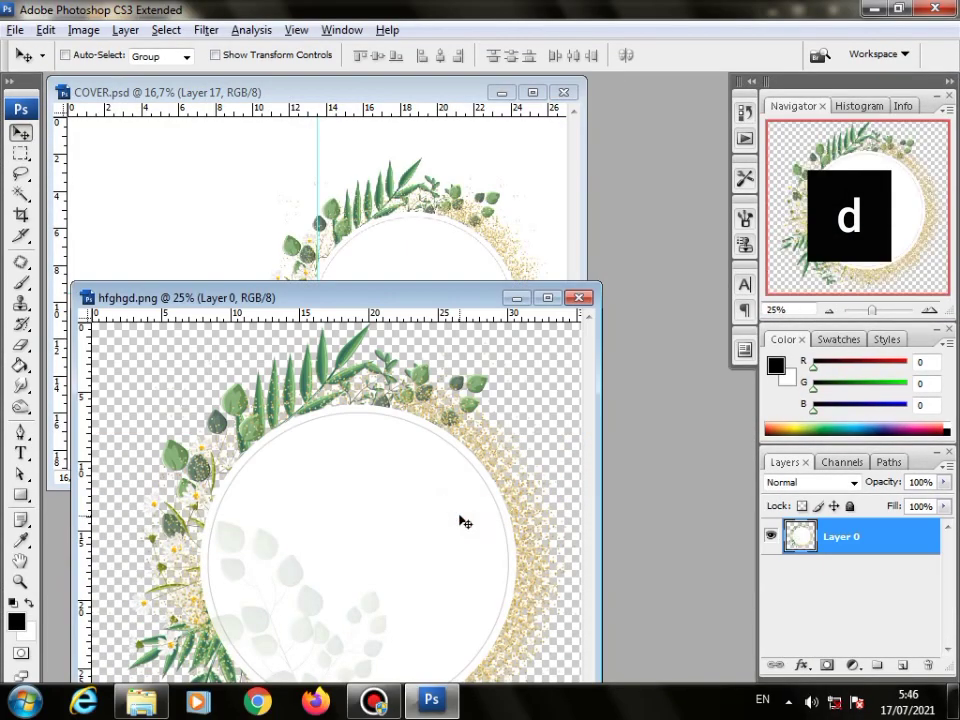
key("ctrl+w")
Open jtyhf.png from the same folder and copy its lower-left leaf and flower spray to a new layer
left_click(141, 700)
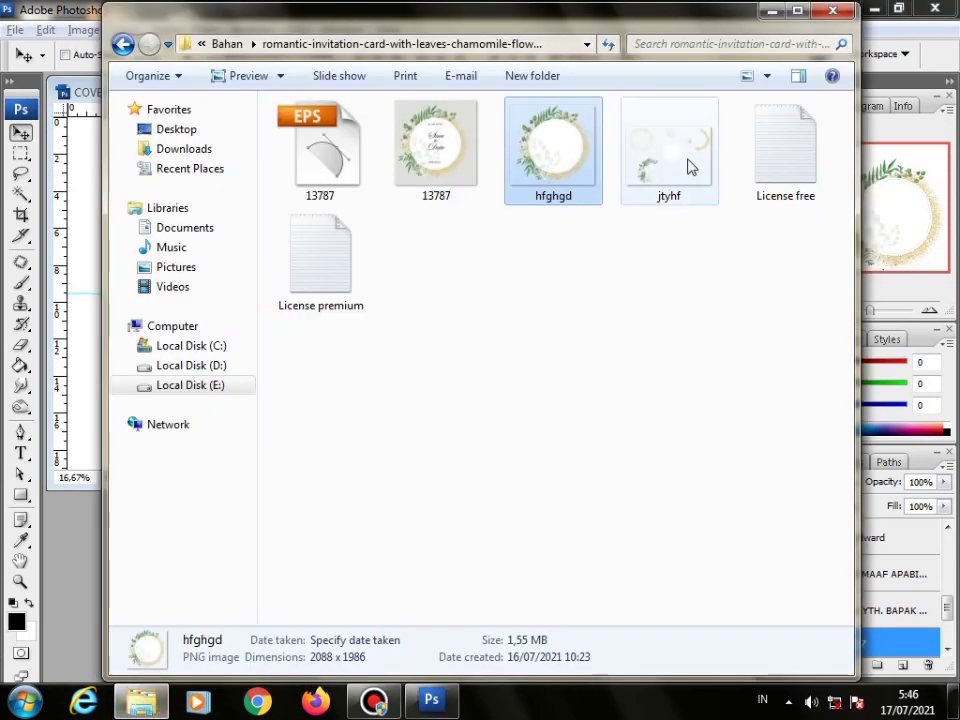
left_click_drag(688, 167, 78, 360)
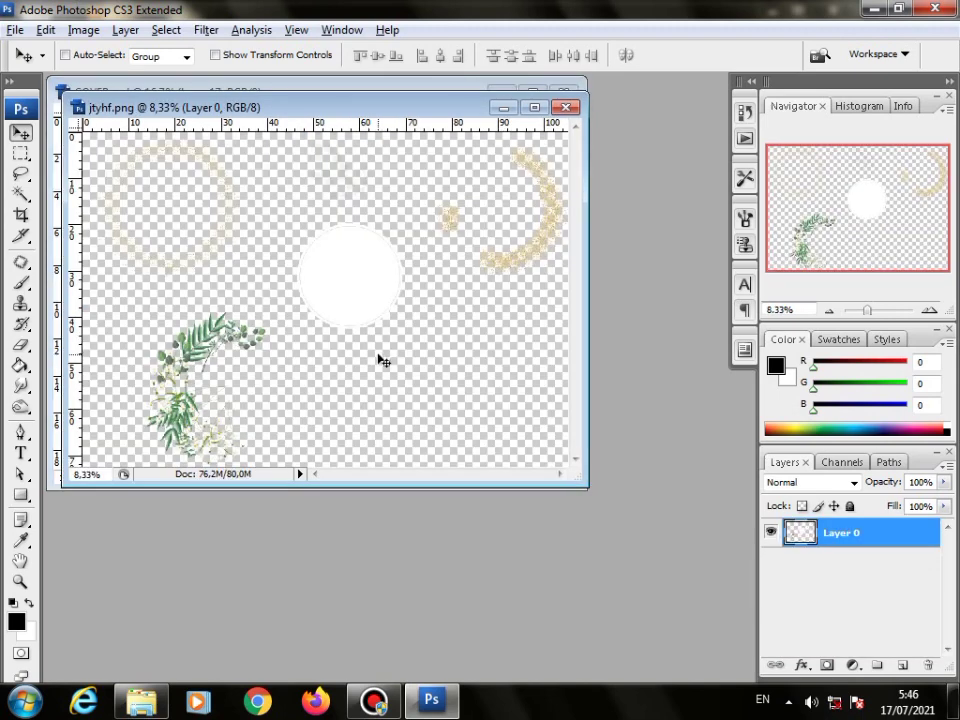
key("f")
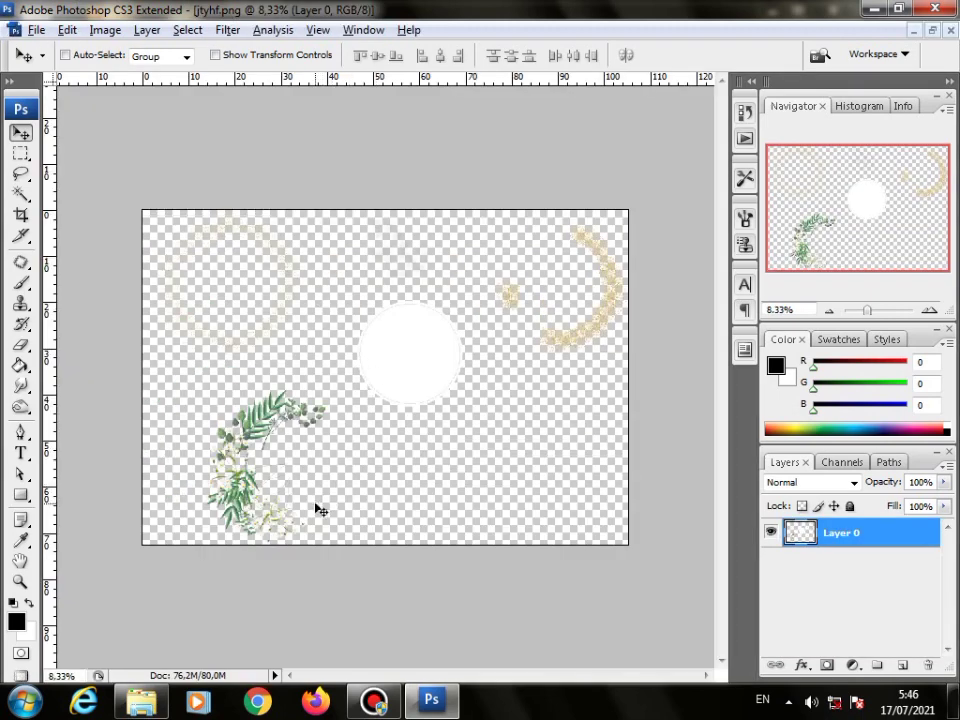
key("m")
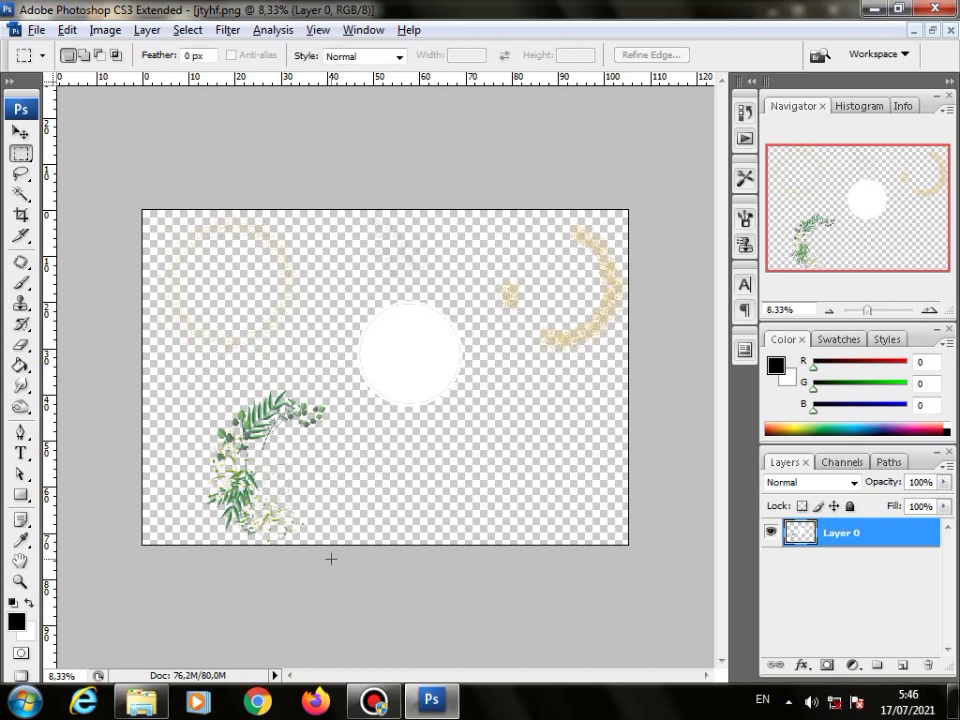
left_click_drag(336, 559, 293, 434)
left_click_drag(243, 392, 194, 380)
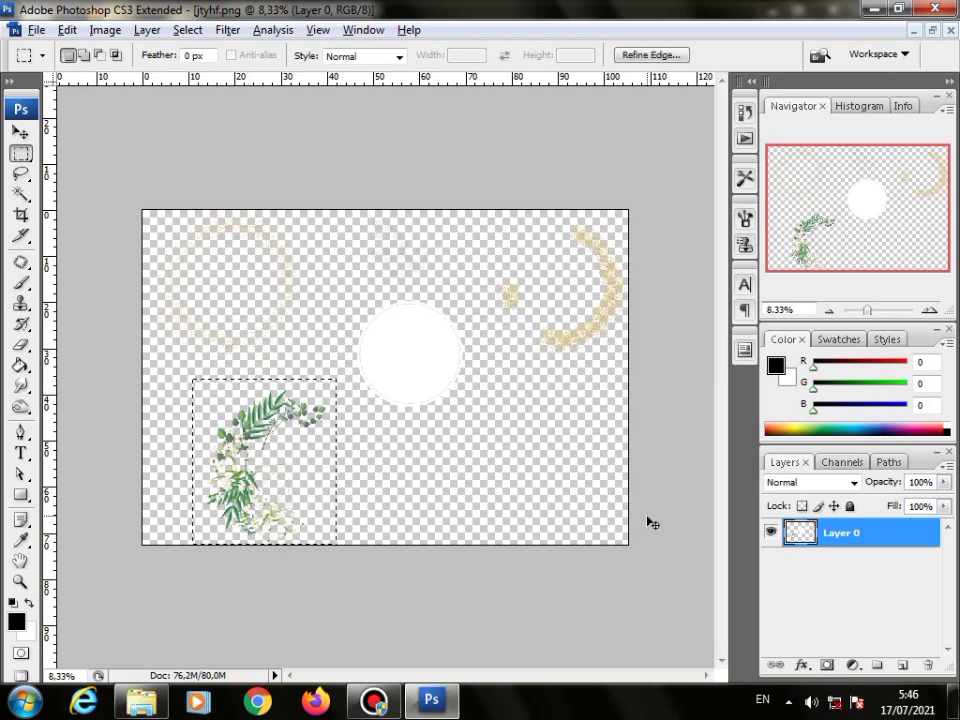
key("ctrl+j")
Copy the leaf and flower spray from jtyhf.png into COVER.psd and close jtyhf.png without saving
key("v")
key("f")
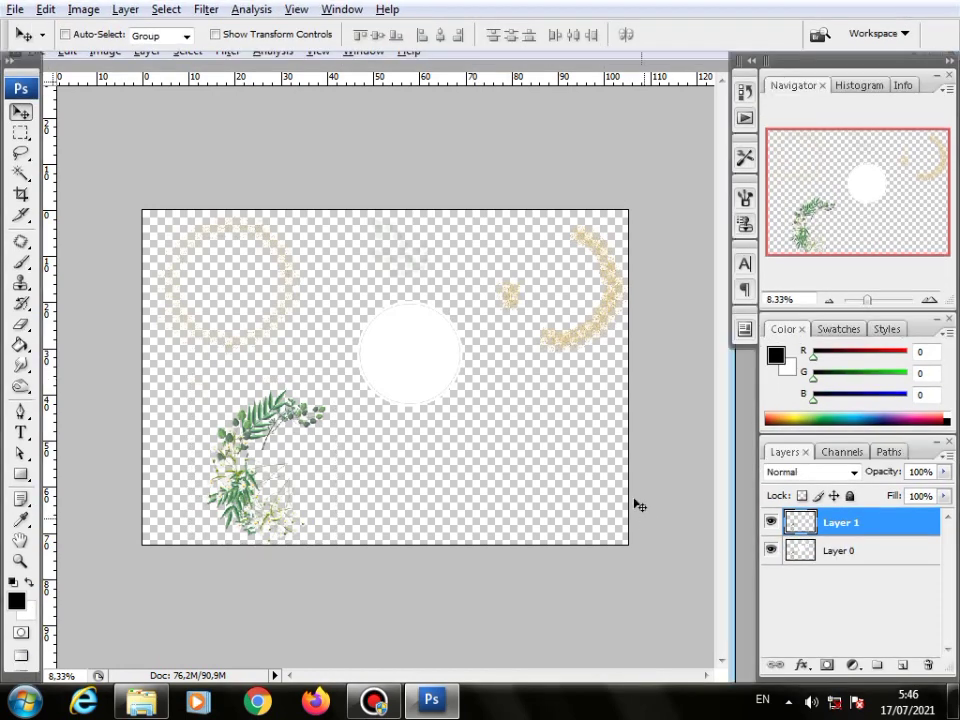
key("f")
key("f")
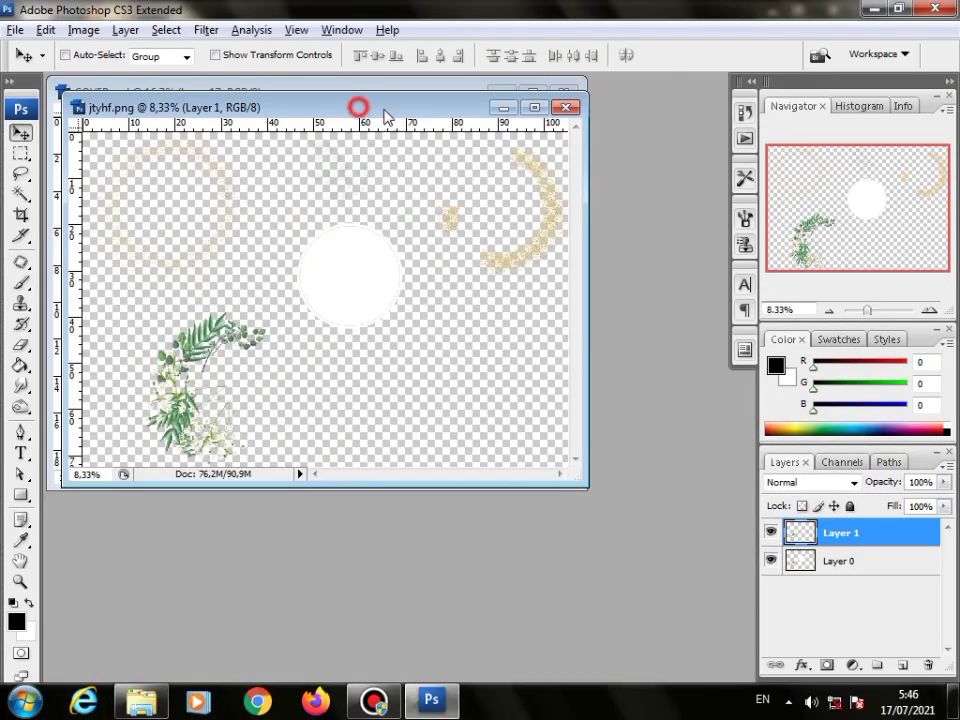
left_click_drag(385, 113, 630, 159)
left_click_drag(428, 397, 378, 342)
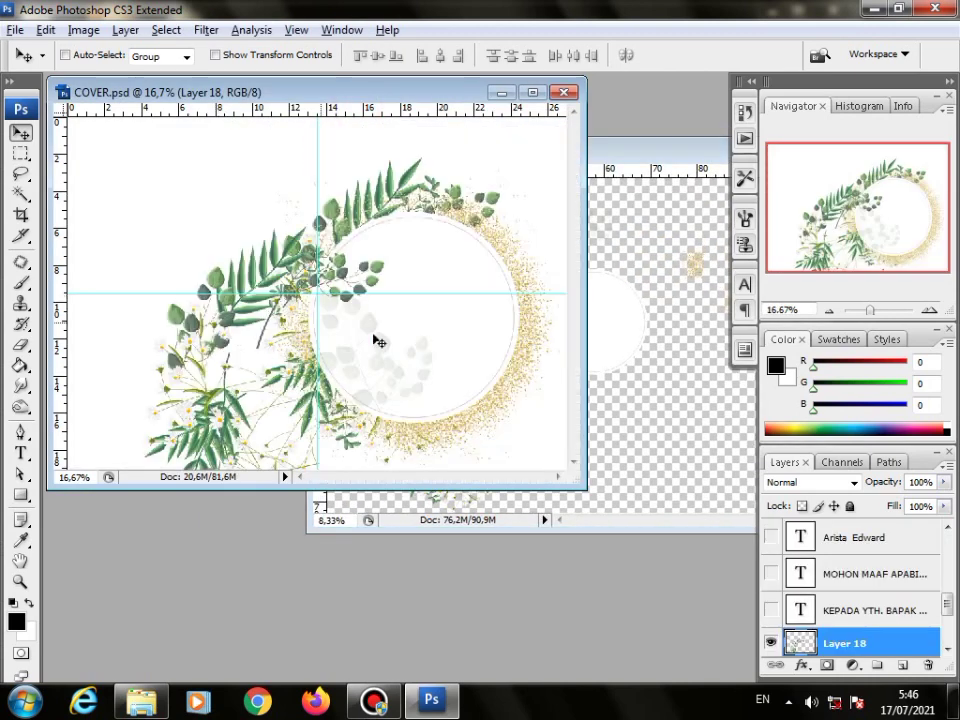
left_click(643, 388)
key("ctrl+w")
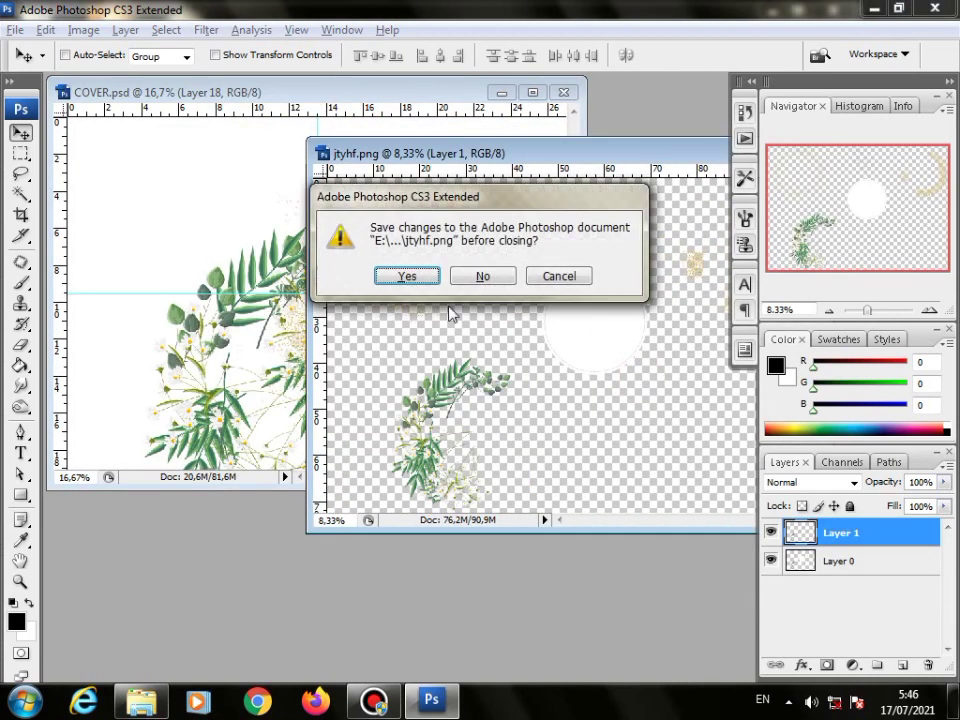
left_click(468, 278)
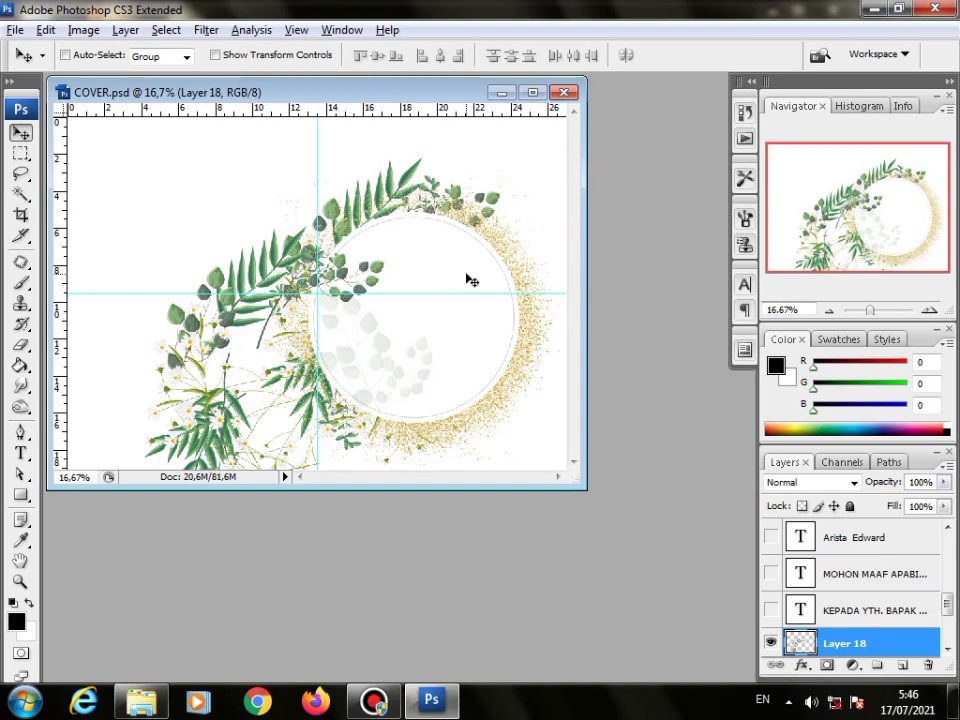
Open 8379.jpg in Photoshop from the green-watercolor-background-design folder inside Bahan\New folder
left_click(145, 701)
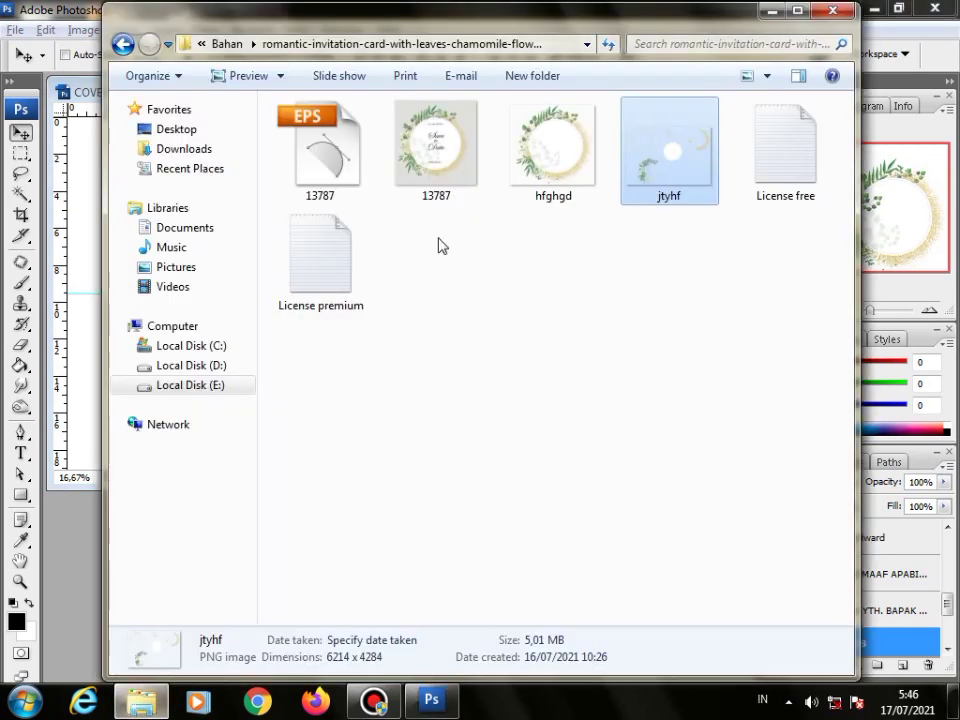
left_click(236, 43)
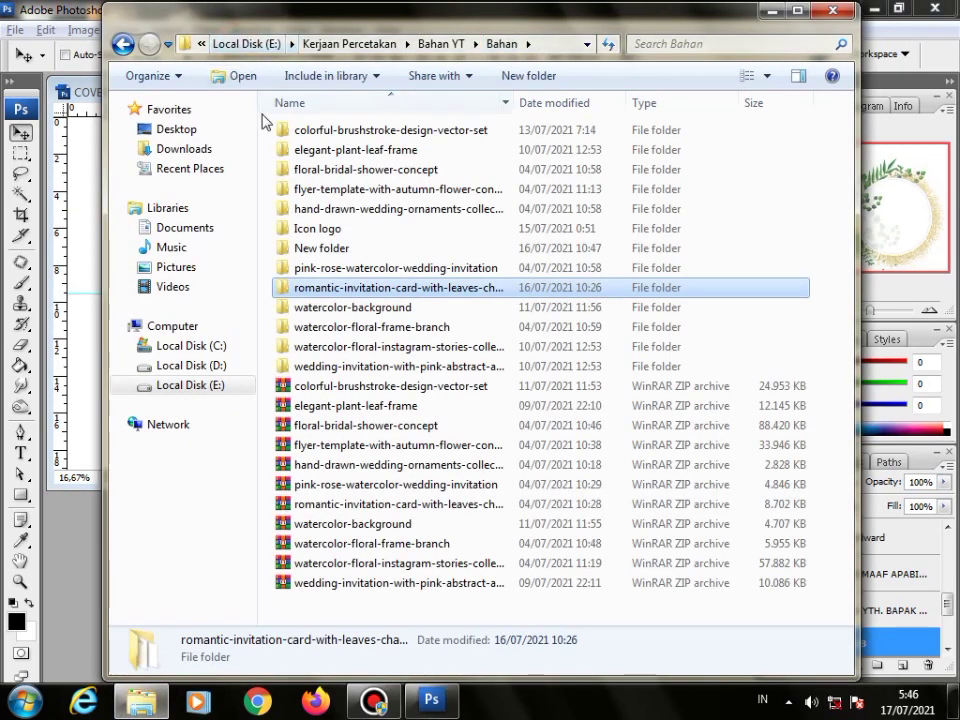
double_click(330, 248)
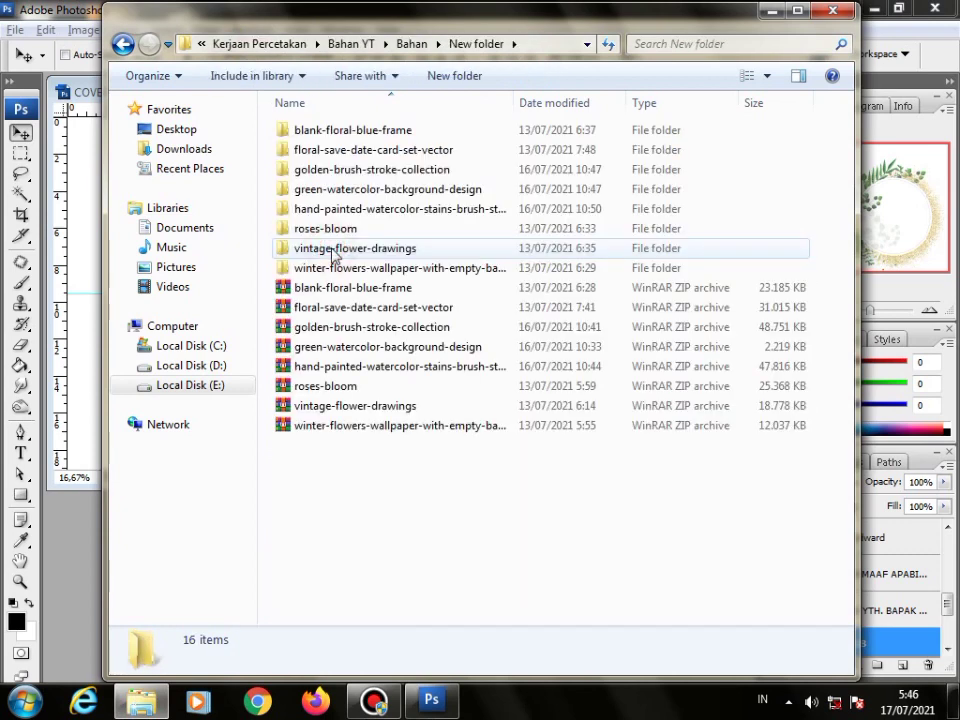
double_click(300, 189)
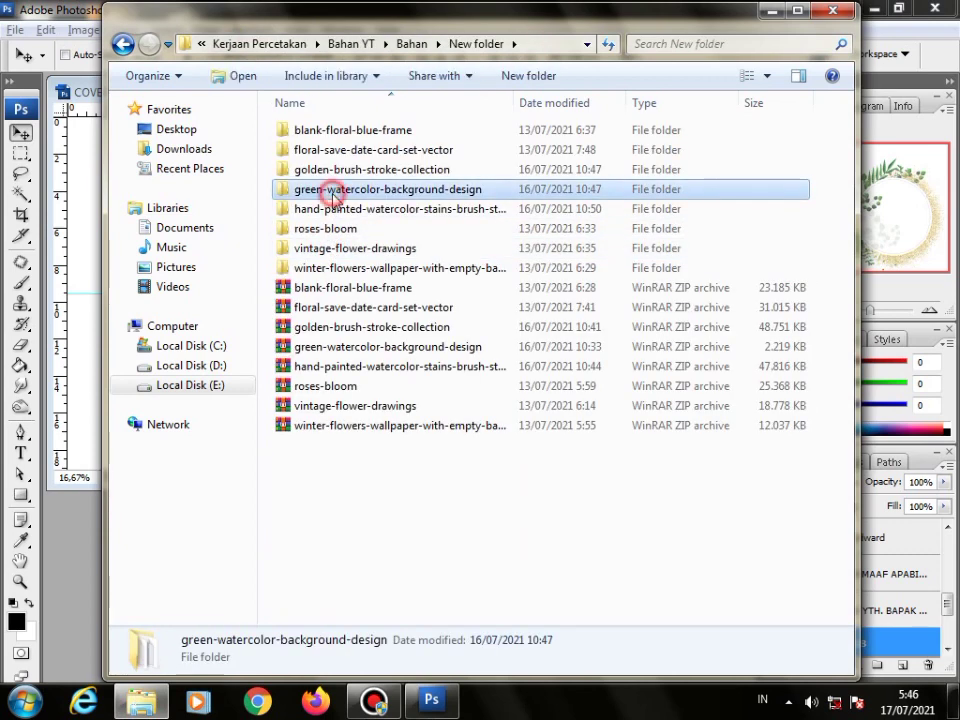
left_click_drag(429, 193, 87, 318)
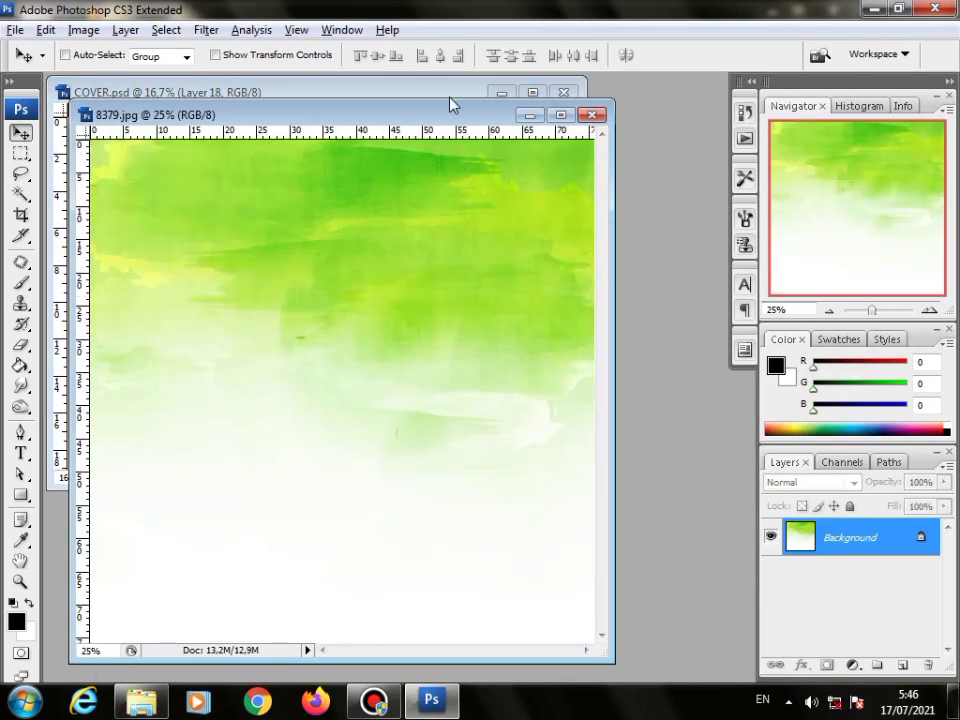
Copy the green watercolour background into COVER.psd and close 8379.jpg
left_click_drag(407, 117, 490, 281)
left_click_drag(477, 395, 414, 218)
left_click(591, 566)
left_click(674, 279)
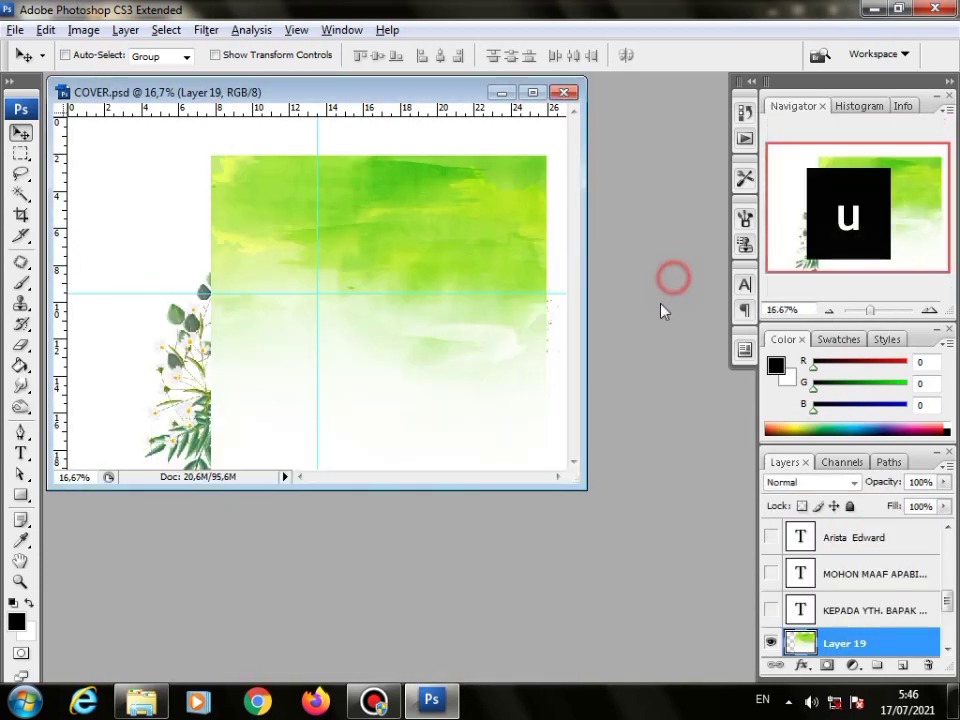
Open the gold-green brush stroke image from the hand-painted-watercolor-stains folder and copy the stroke into COVER.psd, closing the source image
left_click(141, 700)
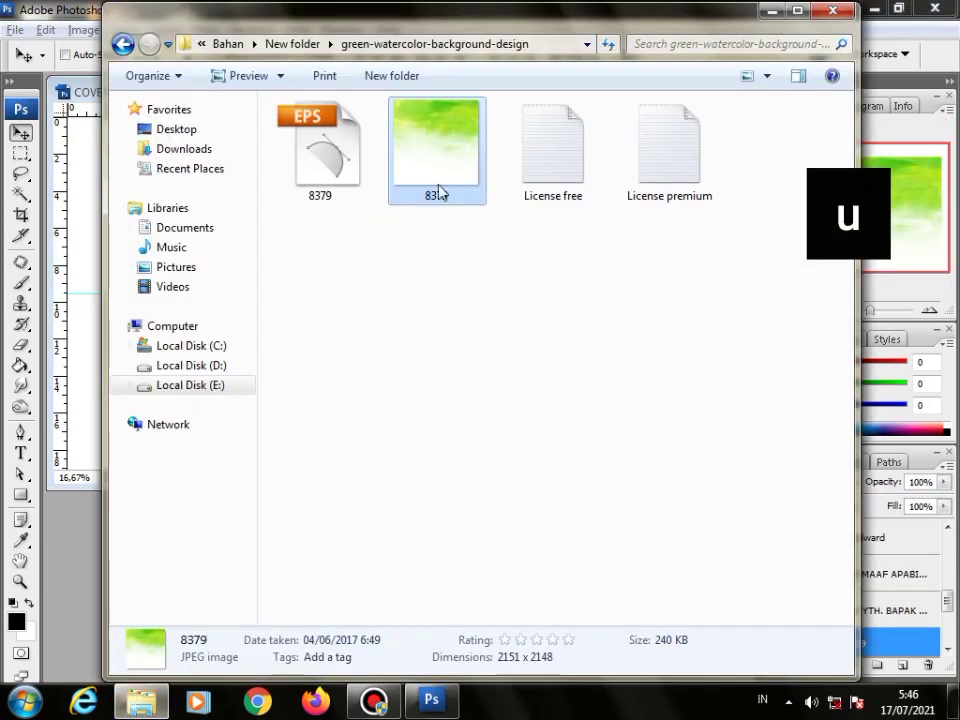
left_click(302, 46)
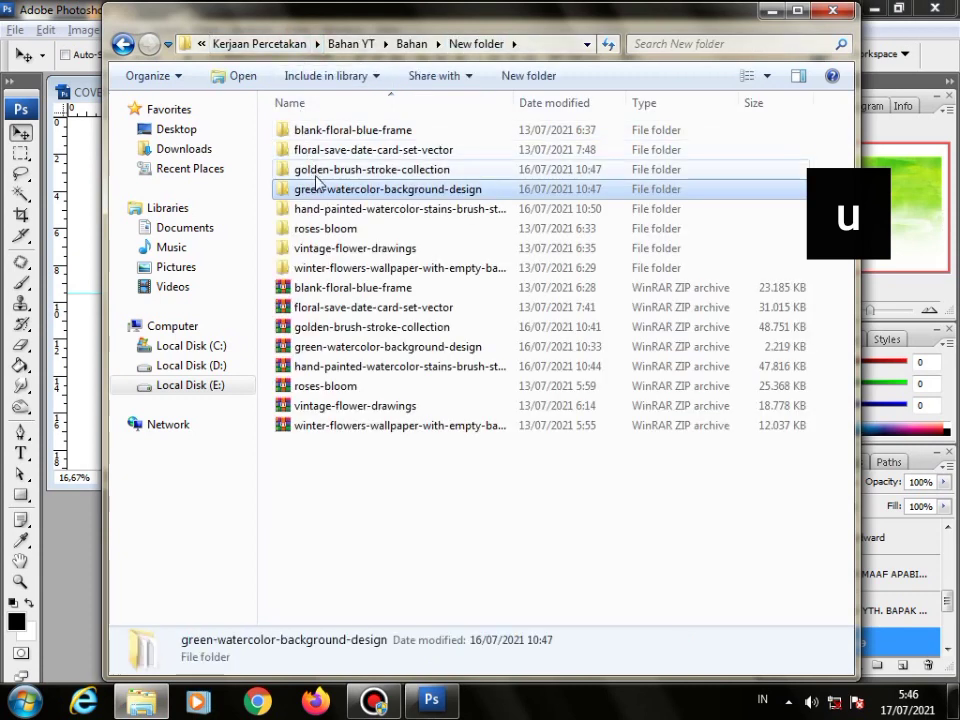
double_click(407, 210)
left_click_drag(659, 213, 62, 365)
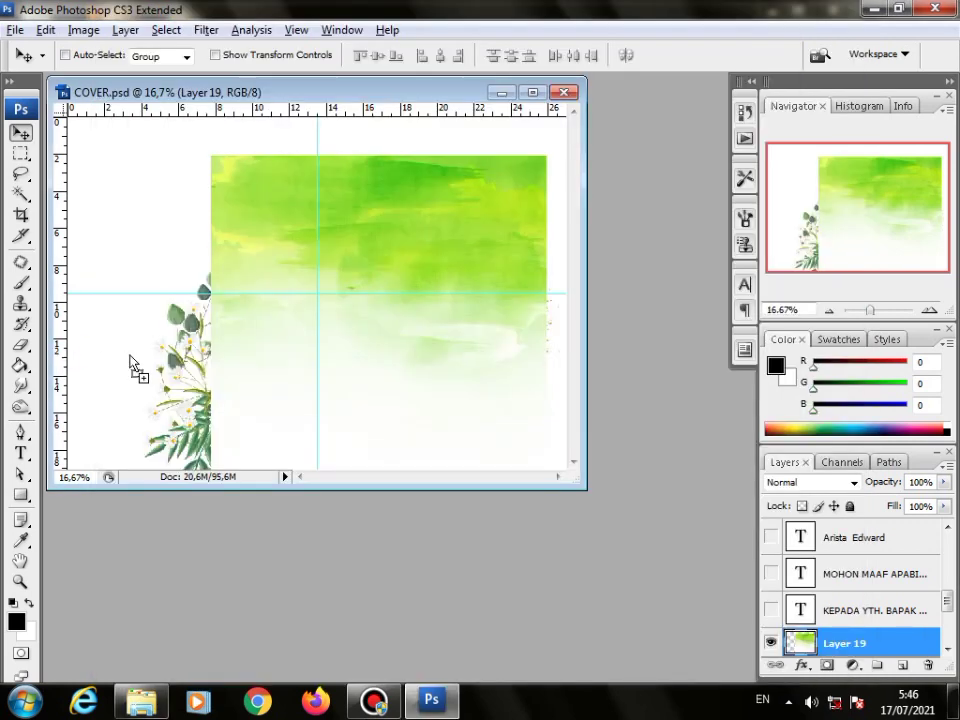
left_click_drag(130, 362, 130, 362)
left_click_drag(363, 222, 388, 379)
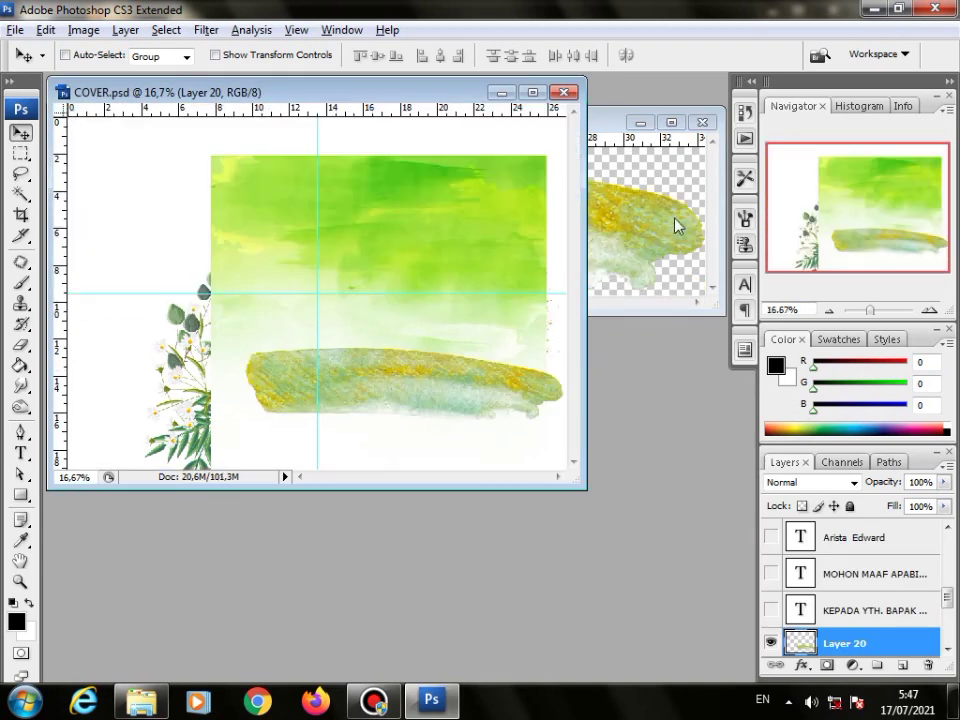
left_click(670, 215)
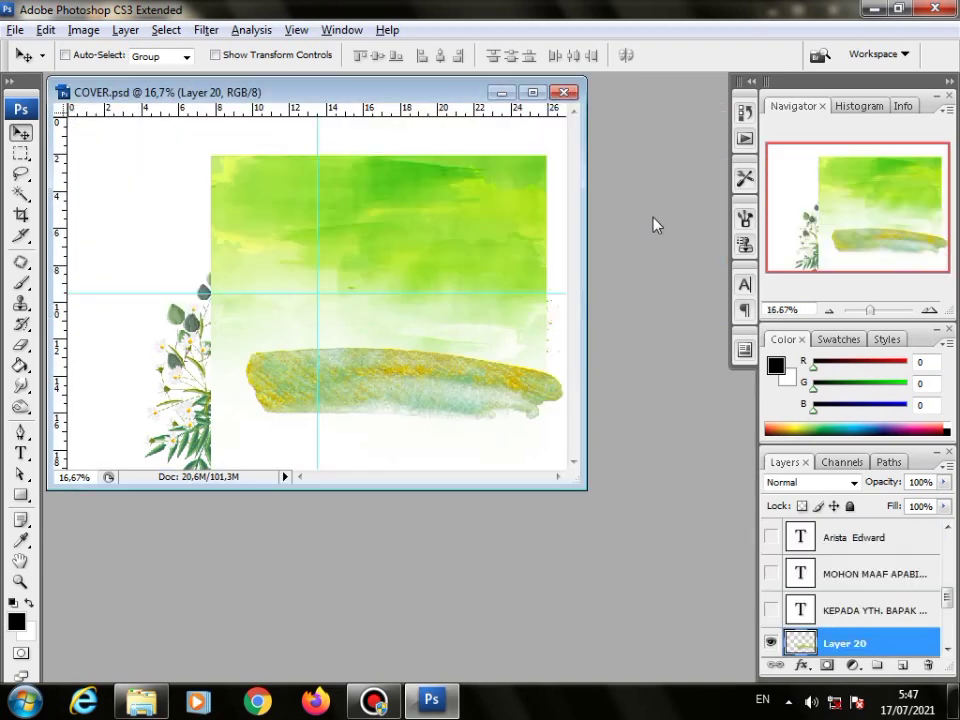
Move Layer 20 and Layer 19 together below Layer 17 in the layer order
key("f")
key("f")
left_click_drag(645, 426, 567, 386)
scroll(845, 594, "down", 3)
left_click(845, 575, "shift")
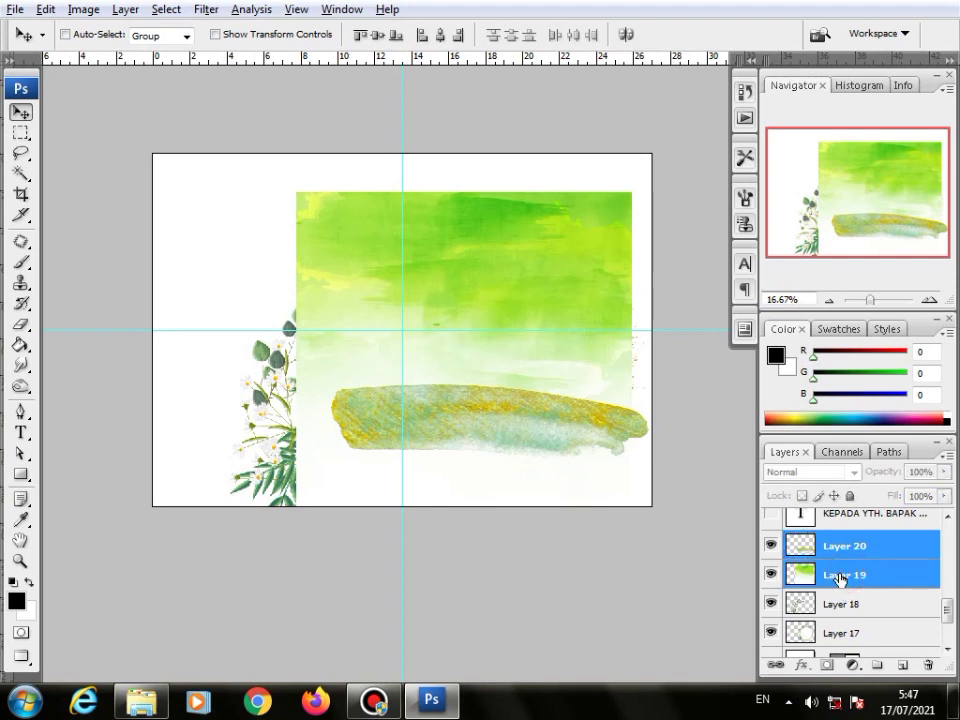
left_click_drag(842, 579, 842, 621)
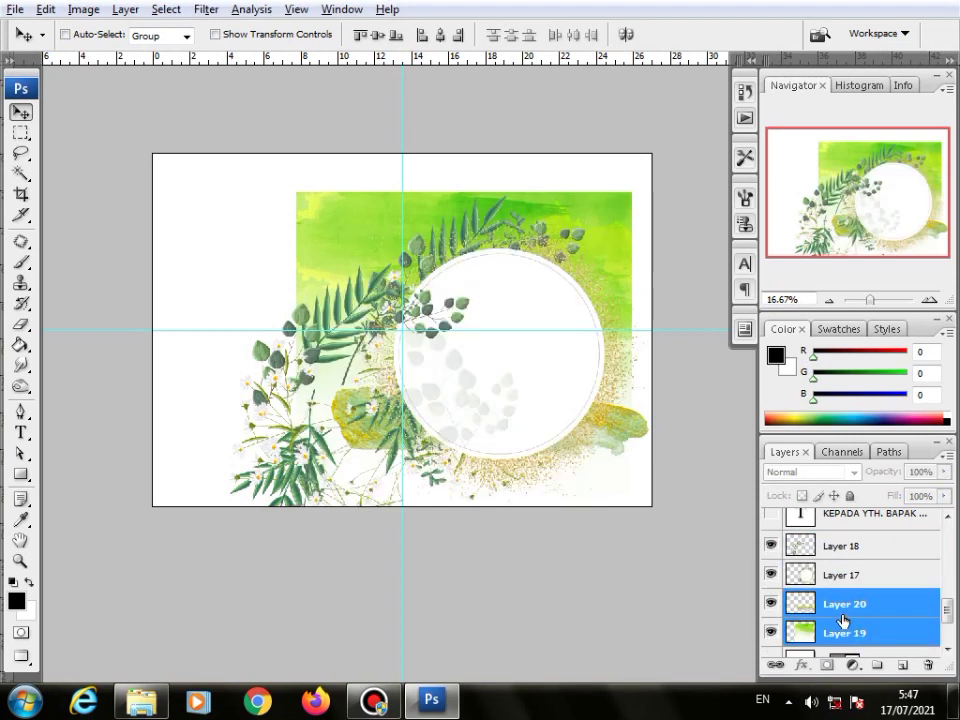
Hide Layer 18, Layer 17 and Layer 20 so only the green watercolour artwork shows over the white page
left_click(770, 546)
left_click(771, 575)
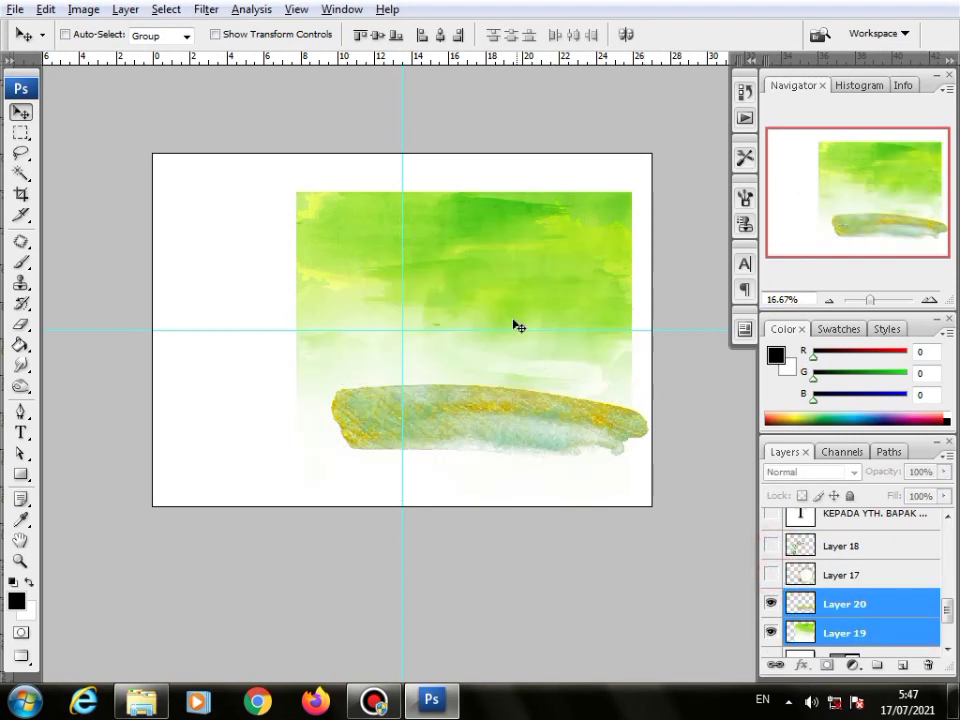
left_click(771, 604)
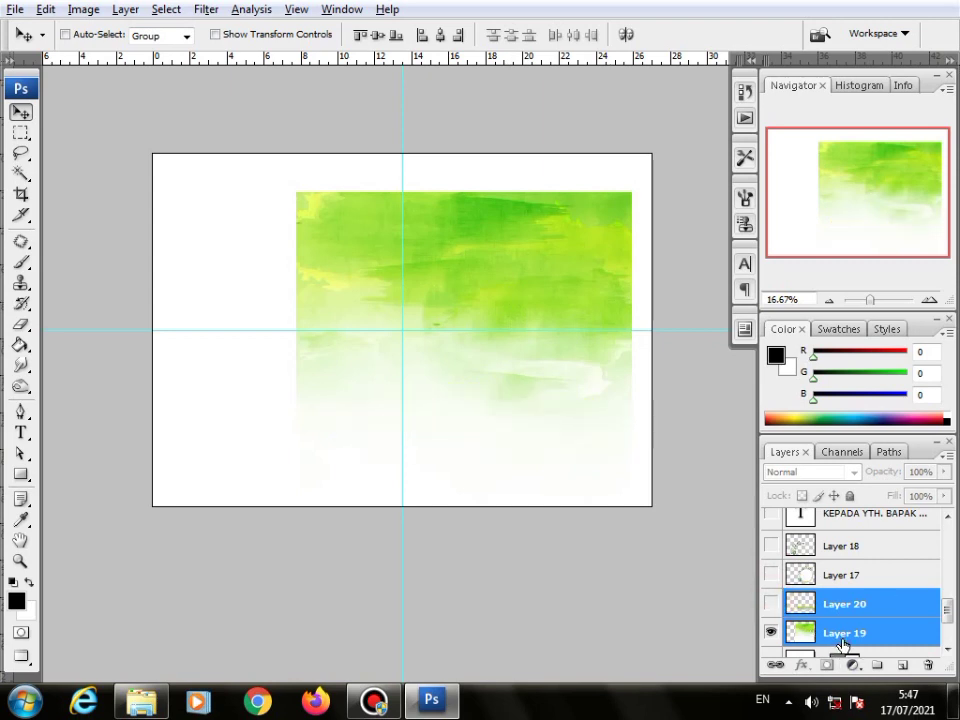
Align the green watercolour on Layer 19 to the top of the page's right half and scale it down to that half's width
left_click_drag(562, 404, 470, 439)
key("ctrl+t")
left_click_drag(386, 319, 491, 279)
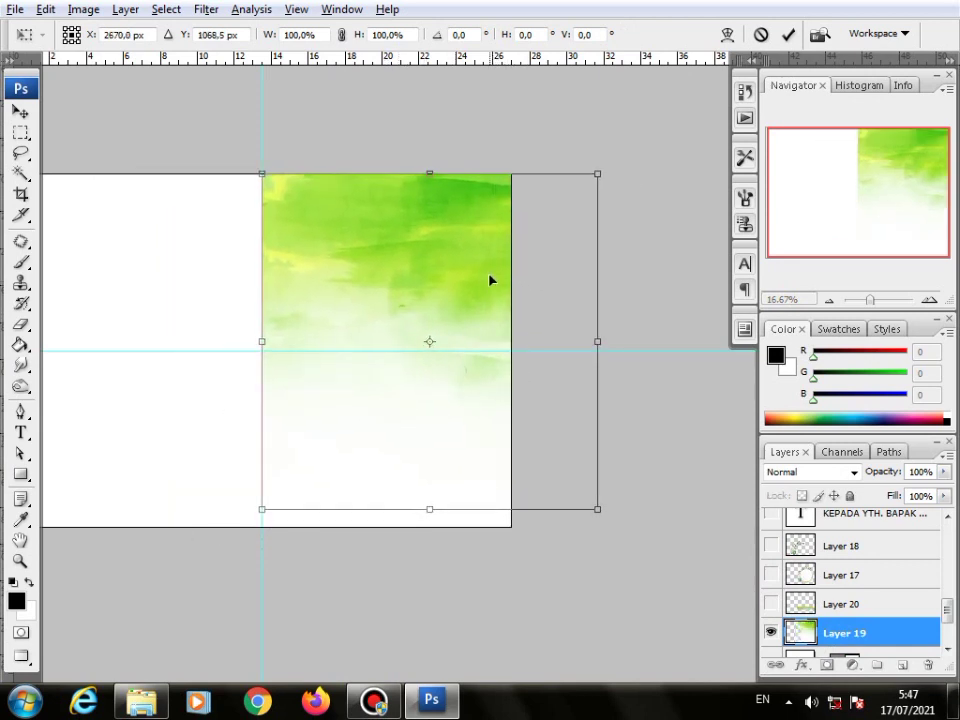
left_click_drag(600, 508, 499, 441)
key("Return")
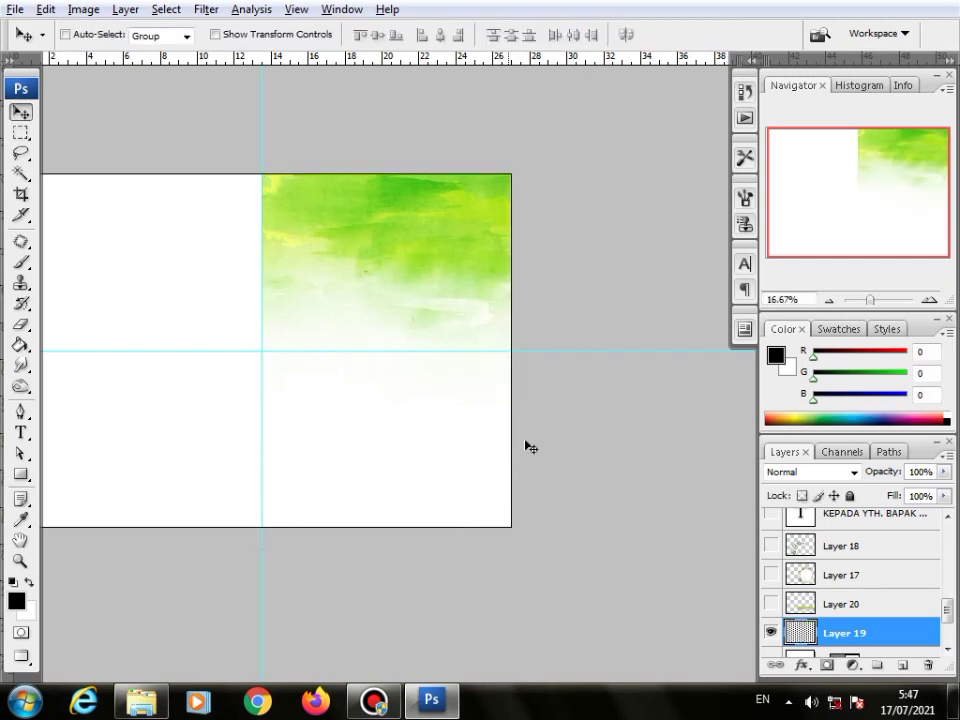
Show the brush stroke on Layer 20, rotate it 180° and place it along the bottom edge of the page's right half
scroll(868, 628, "down", 1)
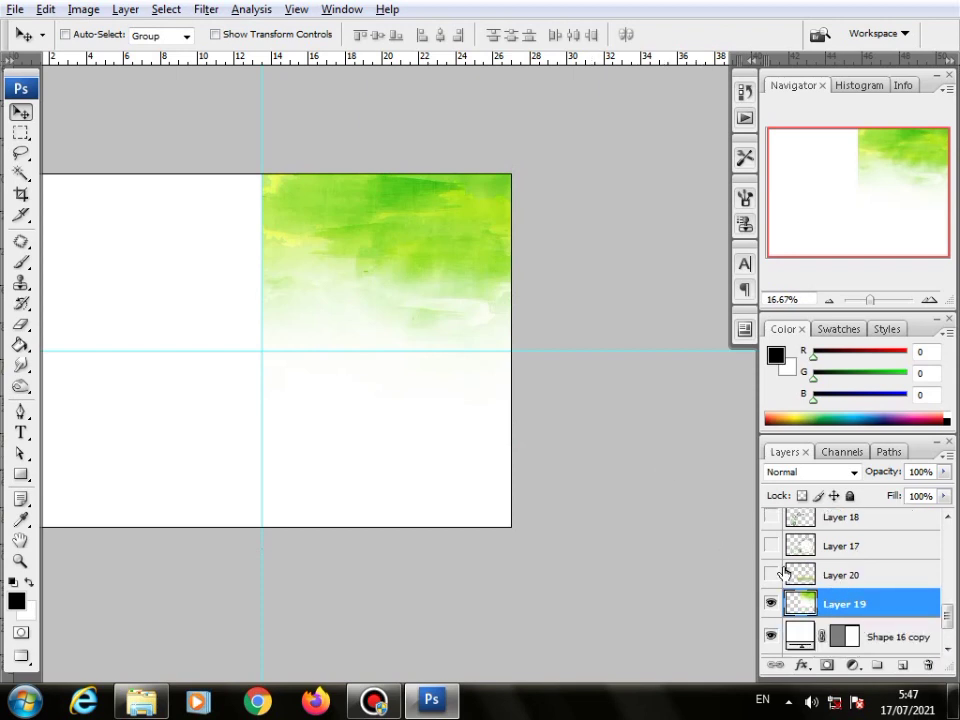
left_click(770, 574)
left_click(841, 572)
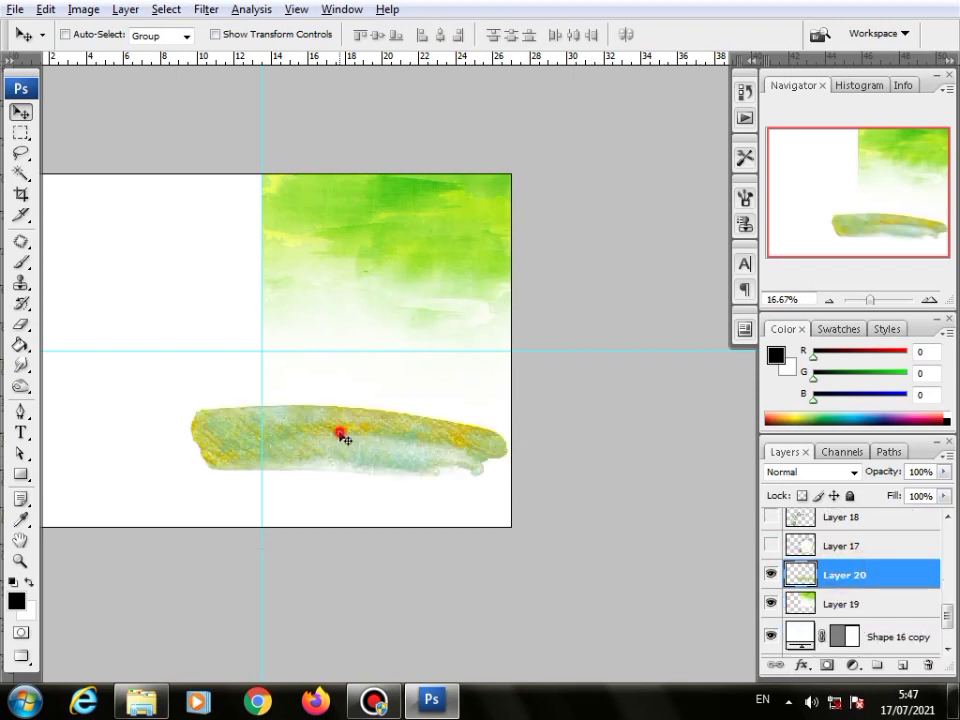
left_click_drag(340, 433, 357, 424)
key("ctrl+t")
mouse_move(431, 443)
left_mouse_down()
mouse_move(446, 531)
mouse_move(448, 517)
left_mouse_up()
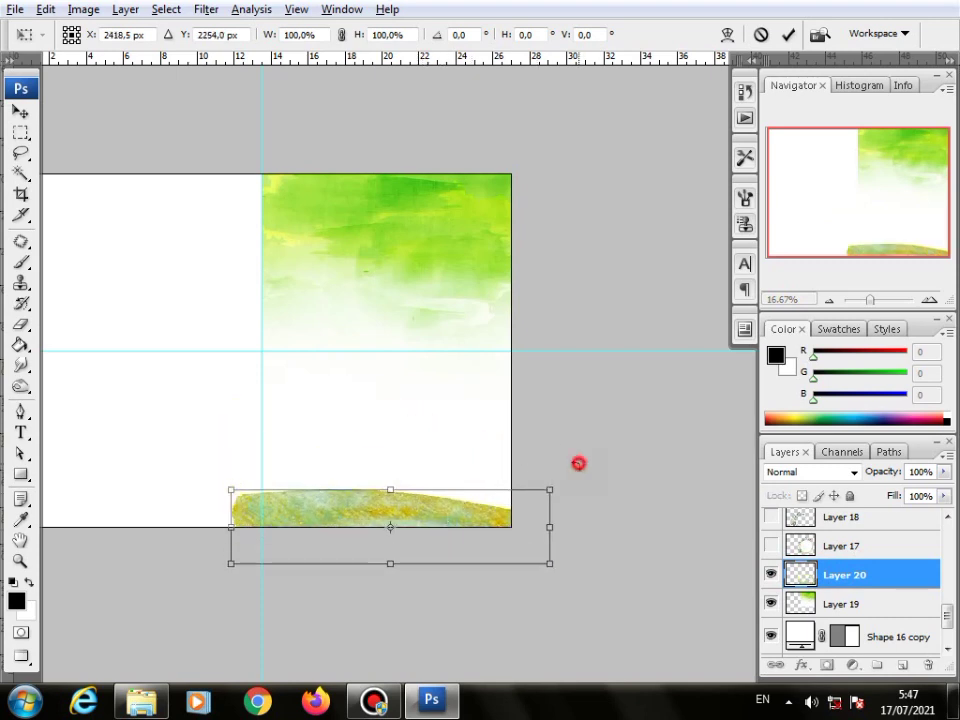
mouse_move(578, 463)
left_mouse_down()
mouse_move(407, 608)
mouse_move(279, 554)
left_mouse_up()
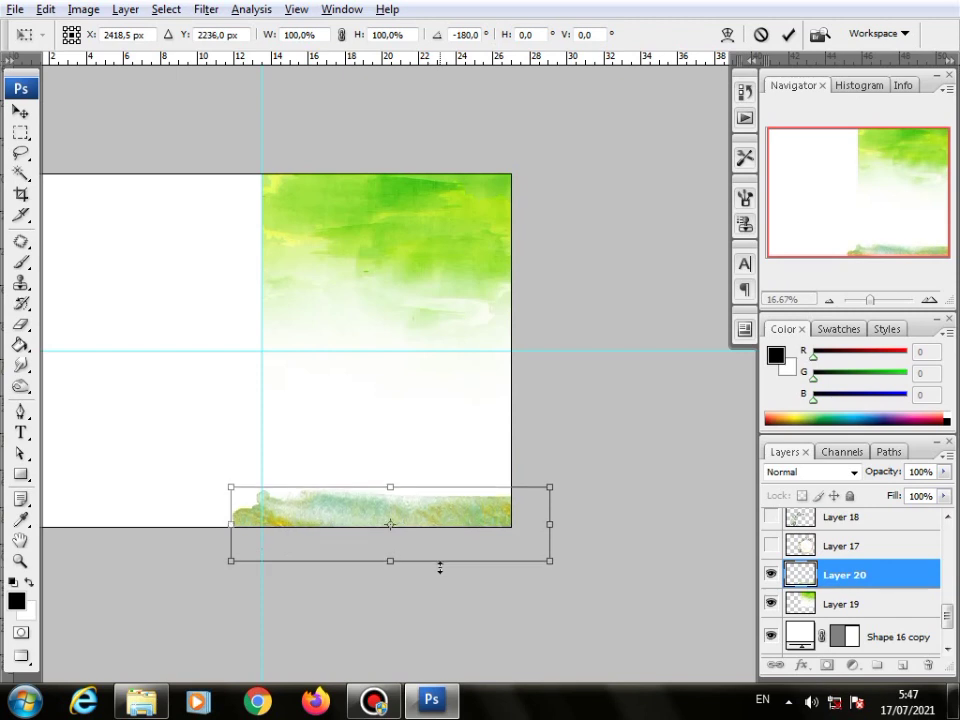
key("Return")
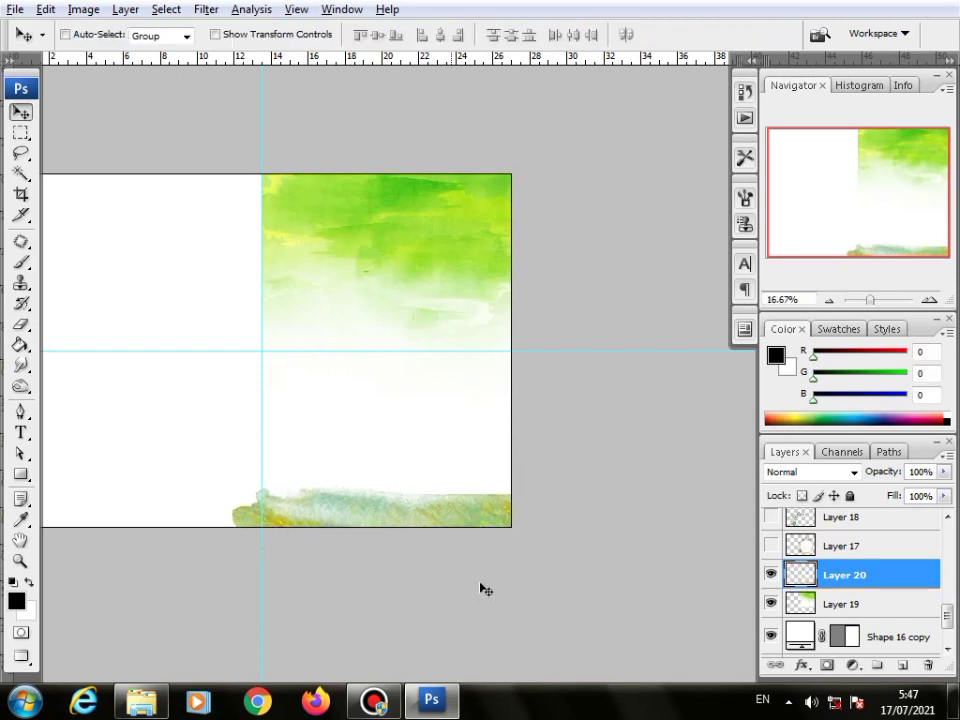
Clip Layer 20 and Layer 19 to the Shape 16 copy rectangle with a clipping mask
left_click(878, 604, "shift")
right_click(860, 576)
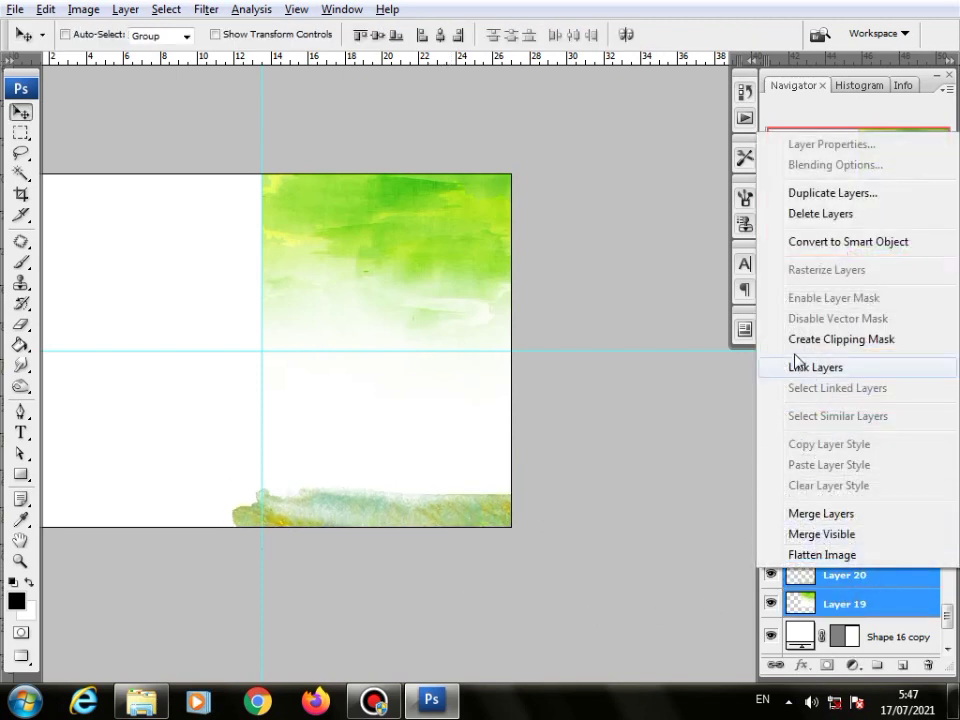
left_click(828, 340)
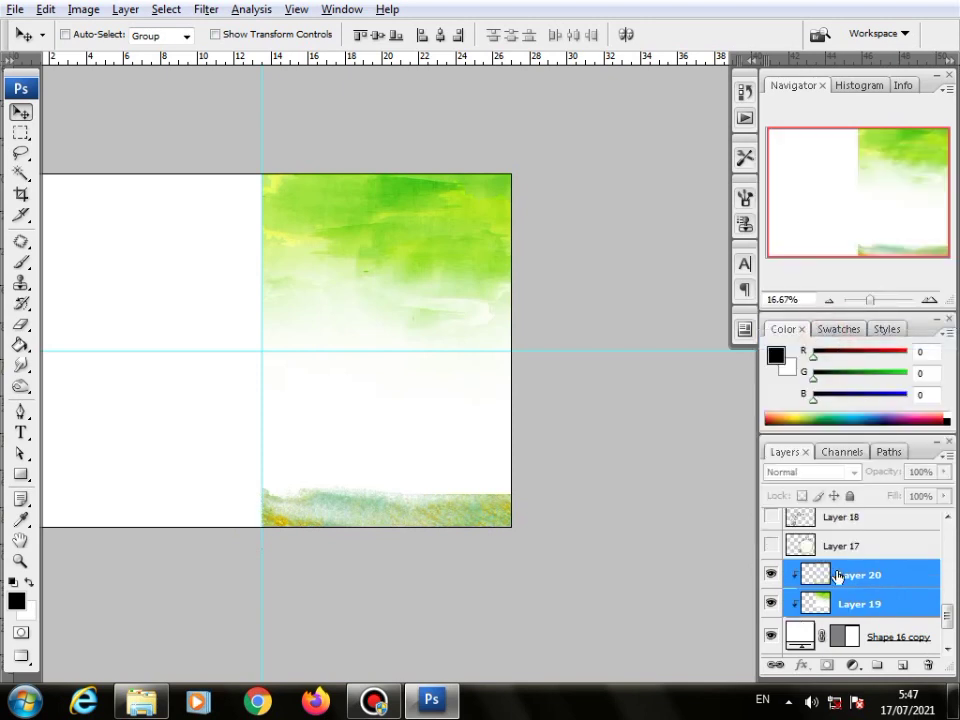
Show the round floral frame on Layer 17, scale it to 59.9% and place it over the green watercolour on the page's right half
left_click(770, 546)
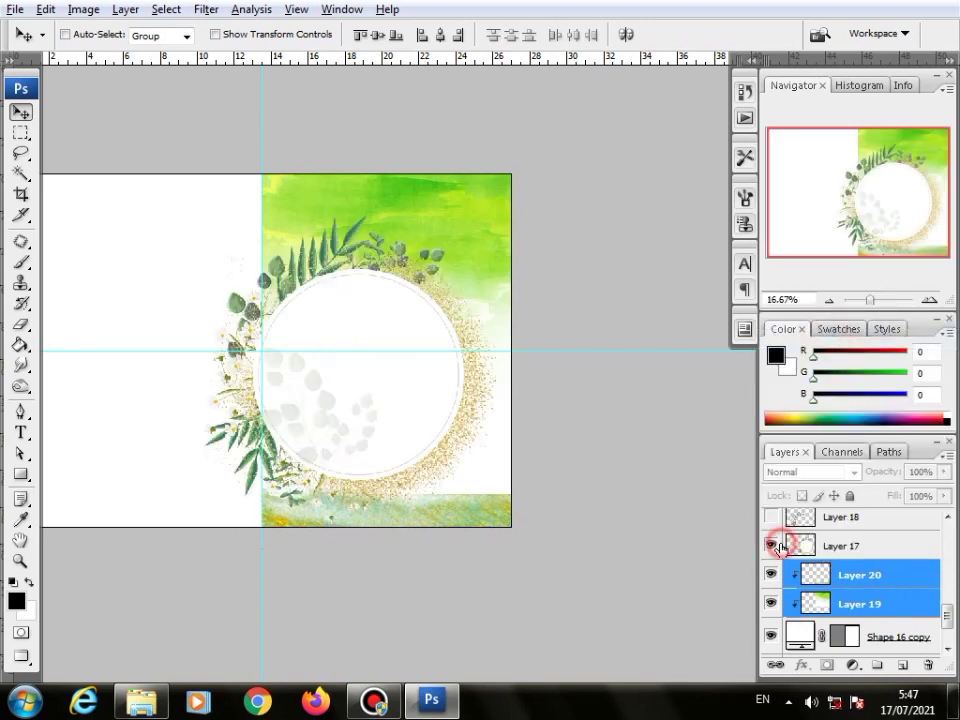
right_click(392, 386)
left_click(422, 399)
key("ctrl+t")
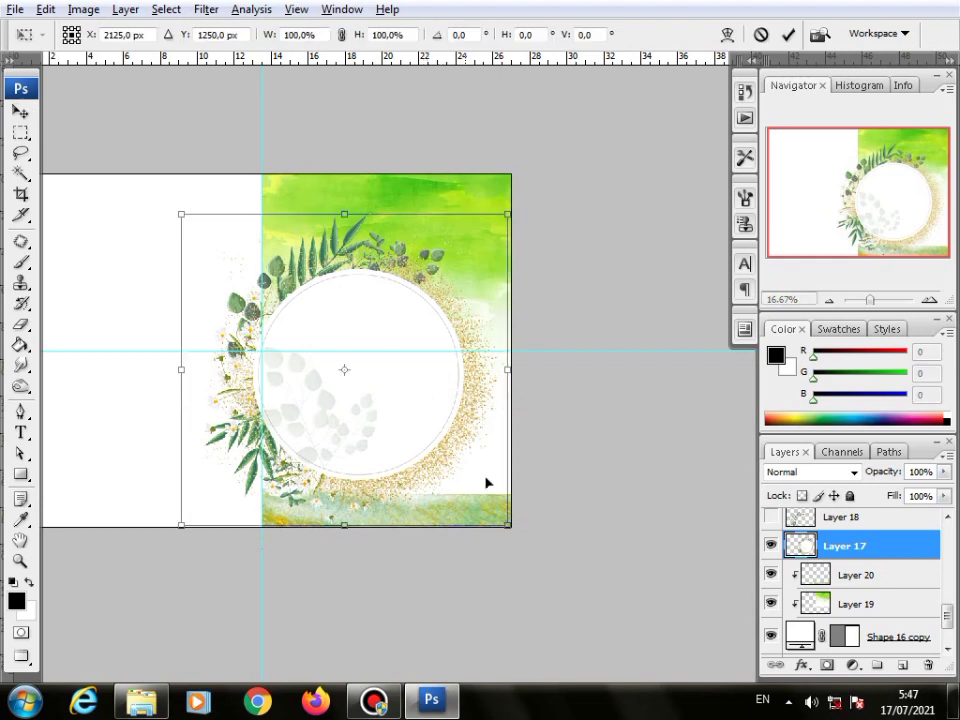
left_click_drag(510, 525, 429, 394)
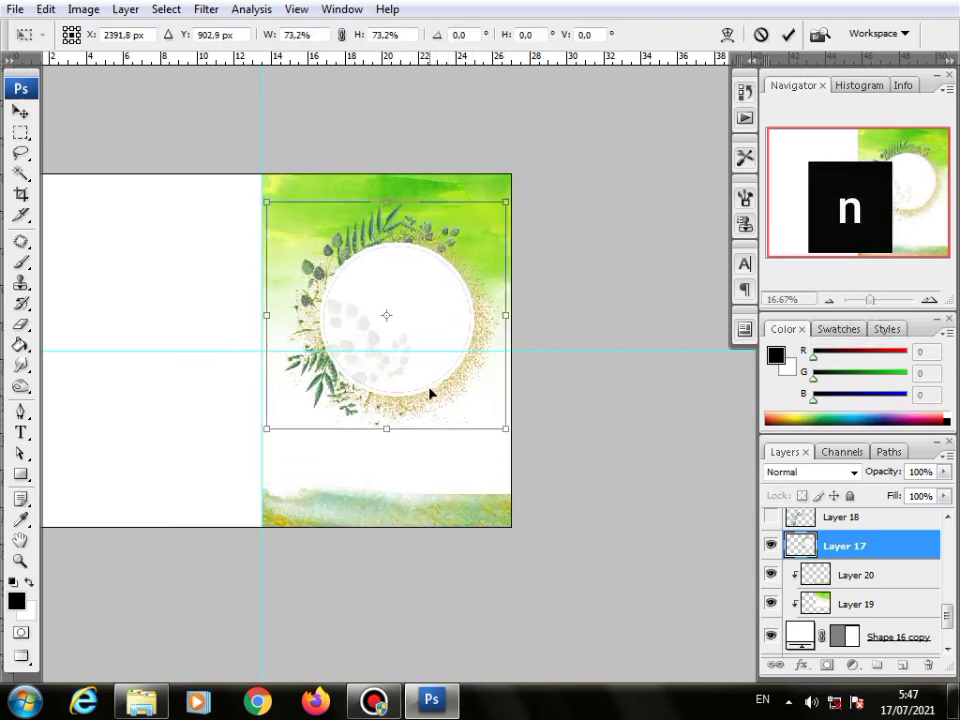
left_click_drag(501, 427, 471, 411)
left_click_drag(427, 374, 422, 375)
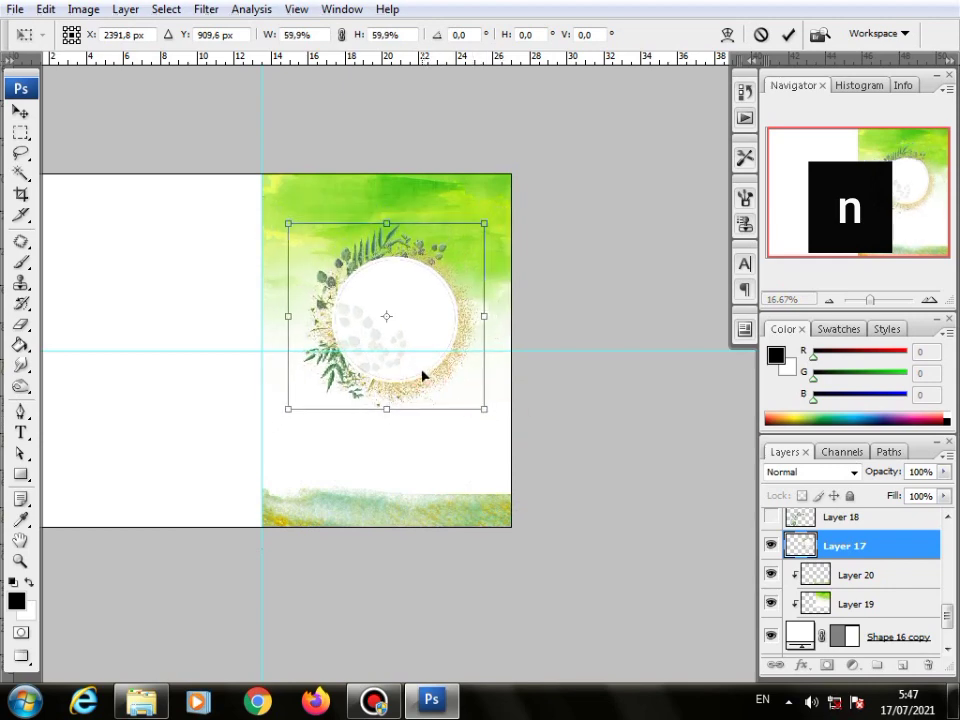
Enlarge the floral frame to 61.3% and clip Layer 17 to the Shape 16 copy rectangle
key("ctrl+plus")
left_click_drag(525, 467, 492, 529)
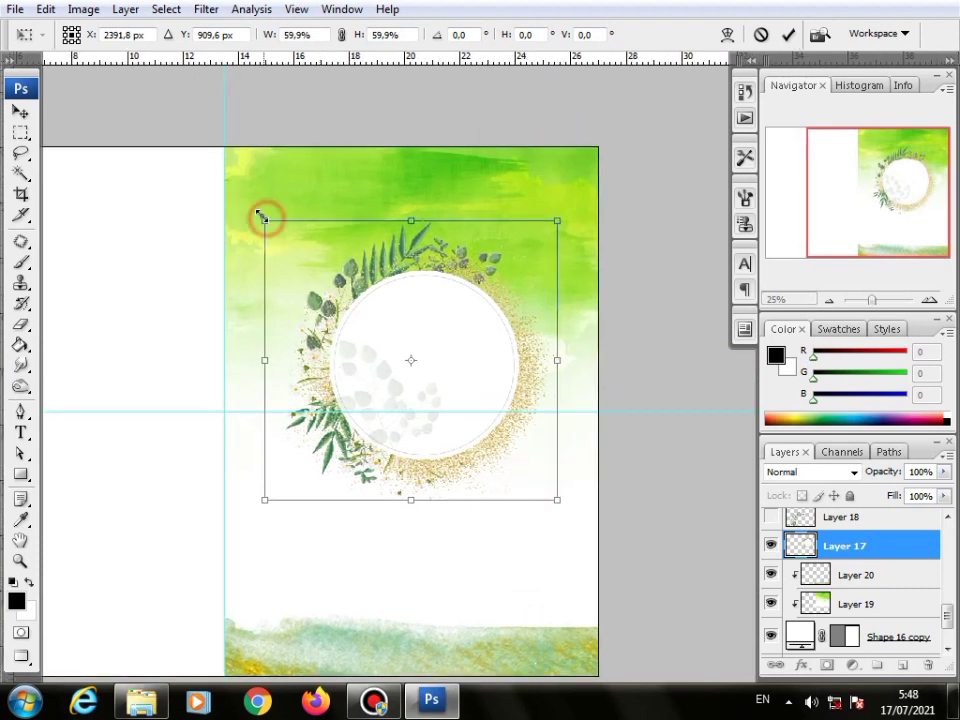
left_click_drag(262, 216, 255, 211)
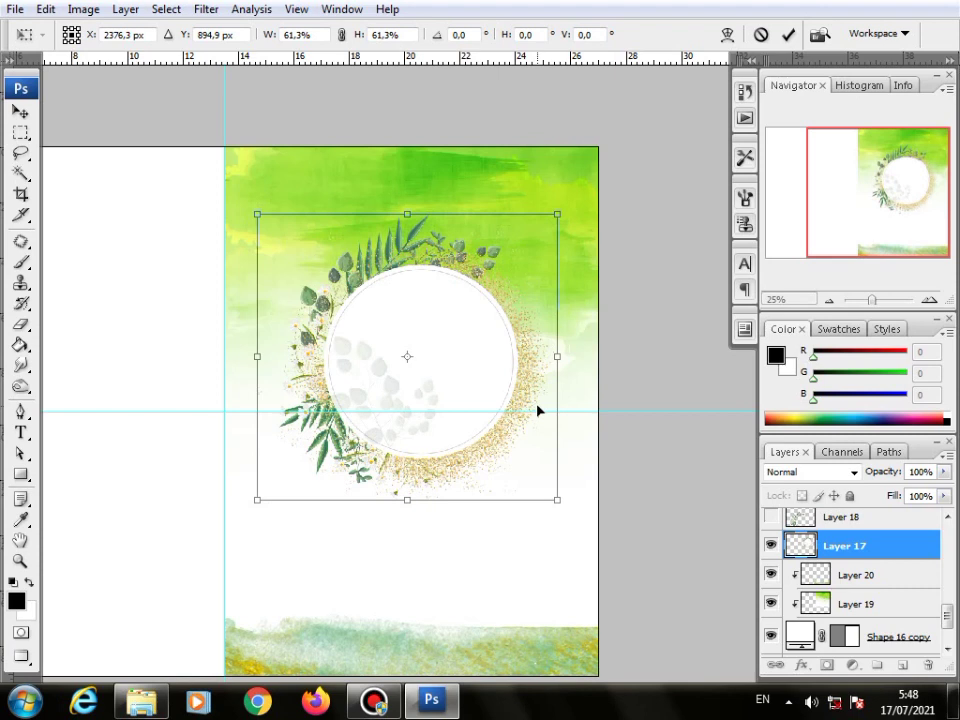
key("Return")
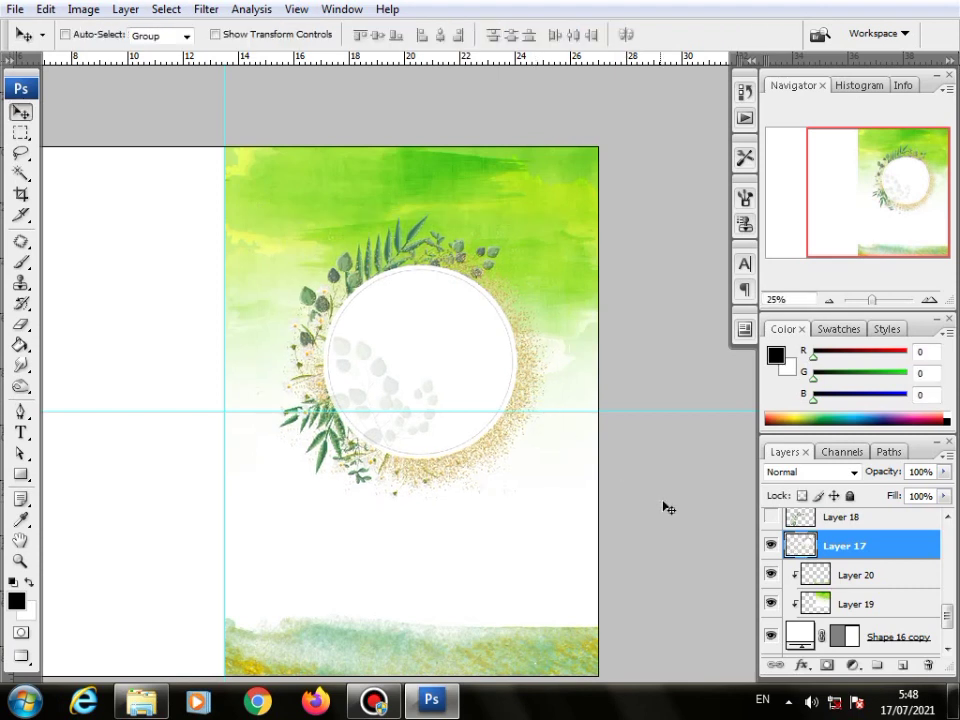
right_click(868, 551)
left_click(824, 316)
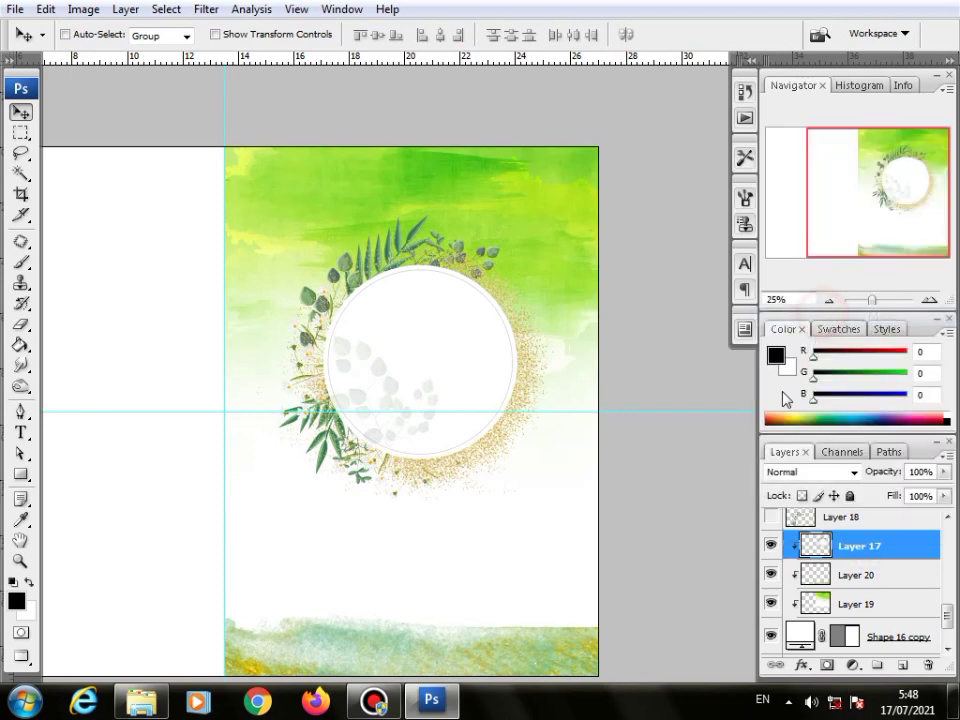
Show the leaf artwork on Layer 18 and move it to the lower part of the page's right half
left_click(771, 517)
left_click_drag(330, 587, 408, 478)
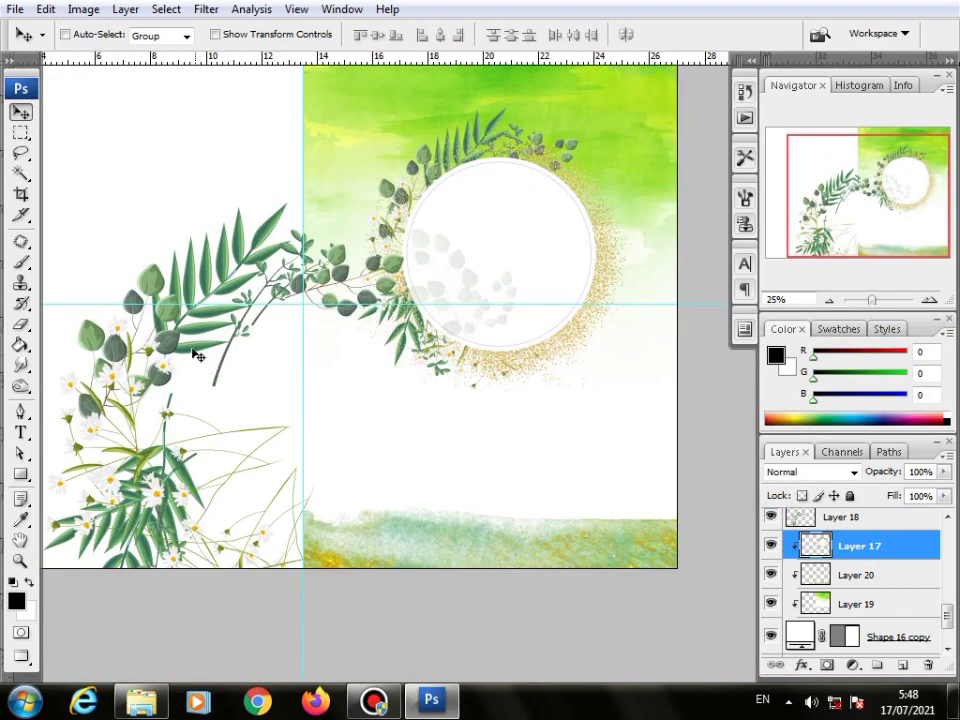
right_click(172, 342)
left_click(195, 347)
left_click_drag(195, 347, 462, 498)
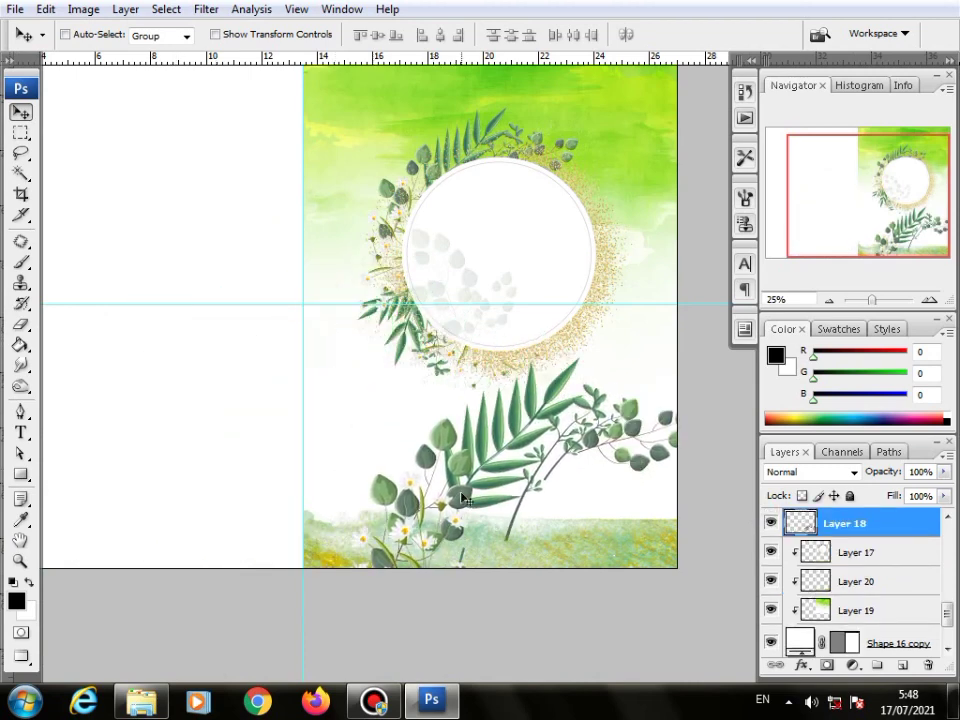
Scale the leaf artwork on Layer 18 to 55.9% and place it along the bottom edge of the page's right half
key("ctrl+t")
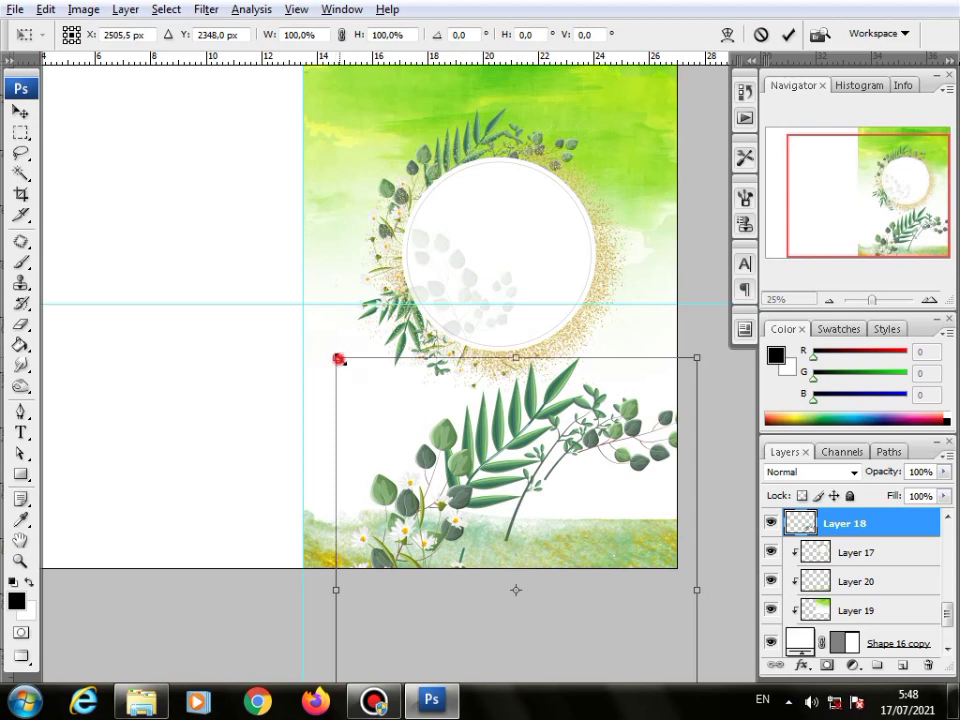
left_click_drag(338, 358, 422, 454)
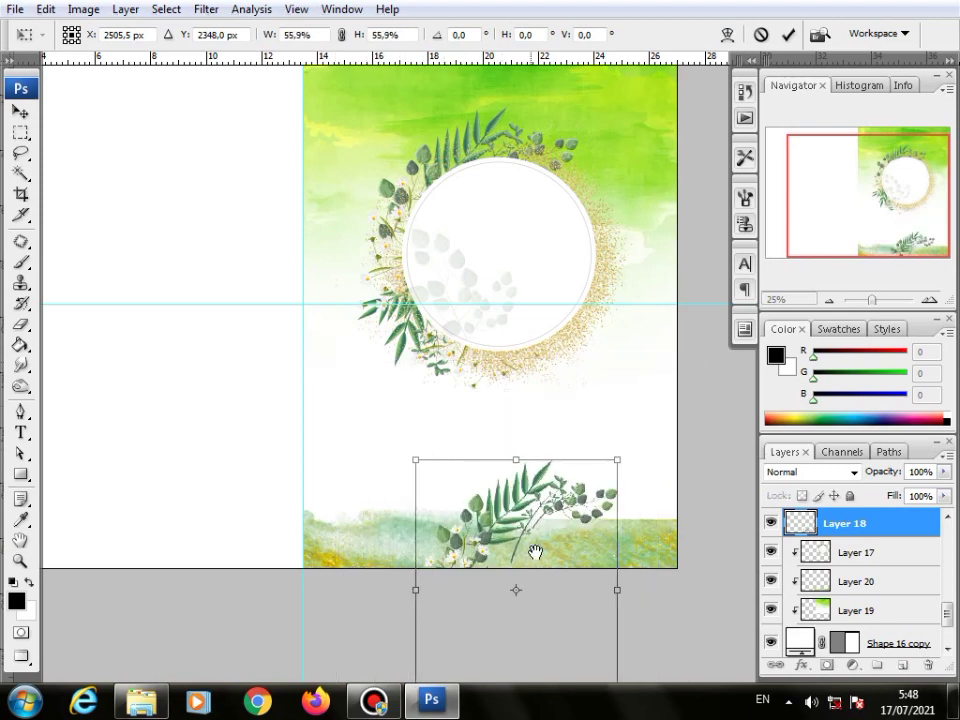
left_click_drag(535, 552, 358, 410)
left_click_drag(306, 381, 400, 407)
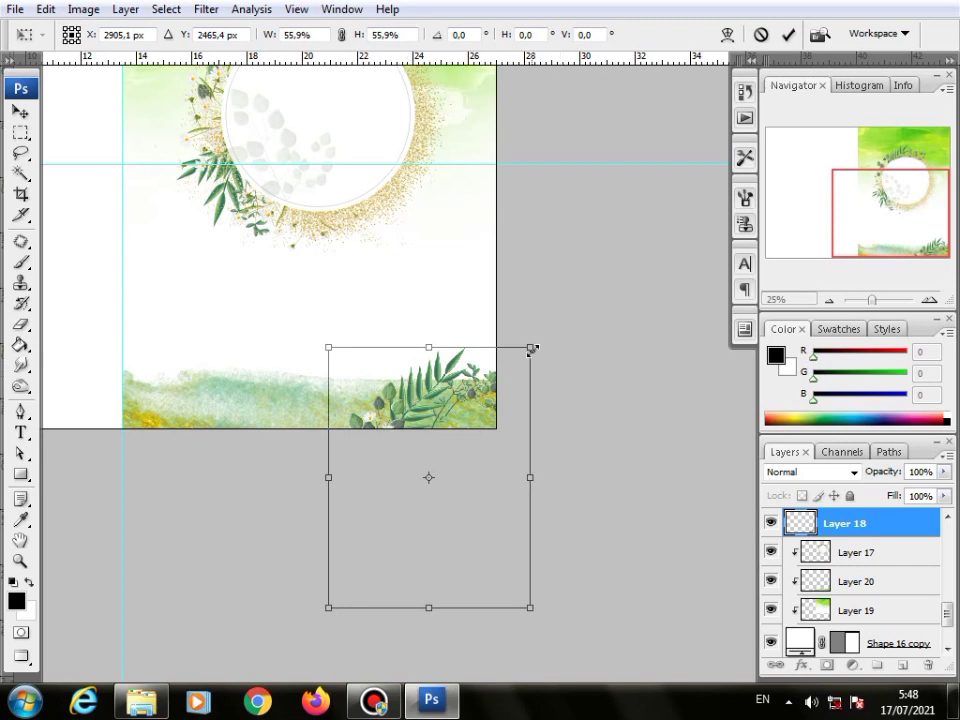
mouse_move(448, 400)
left_mouse_down()
mouse_move(360, 401)
mouse_move(246, 374)
mouse_move(344, 134)
mouse_move(281, 349)
mouse_move(245, 401)
mouse_move(191, 400)
mouse_move(439, 398)
left_mouse_up()
key("Return")
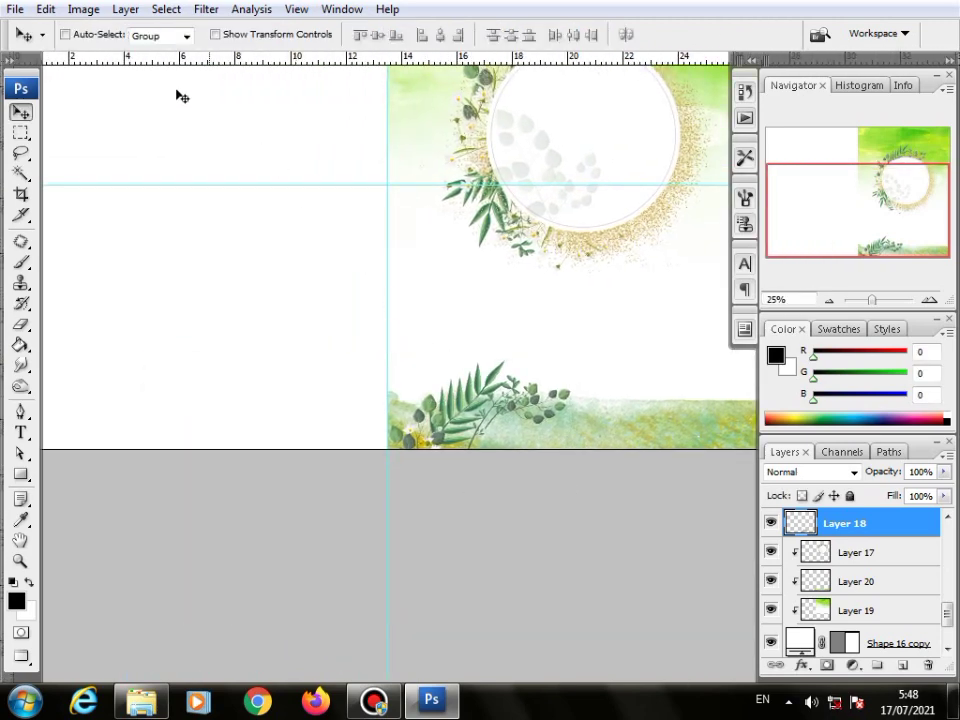
Flip the leaf artwork on Layer 18 horizontally and move it to the page's bottom-right corner
left_click(46, 9)
mouse_move(236, 341)
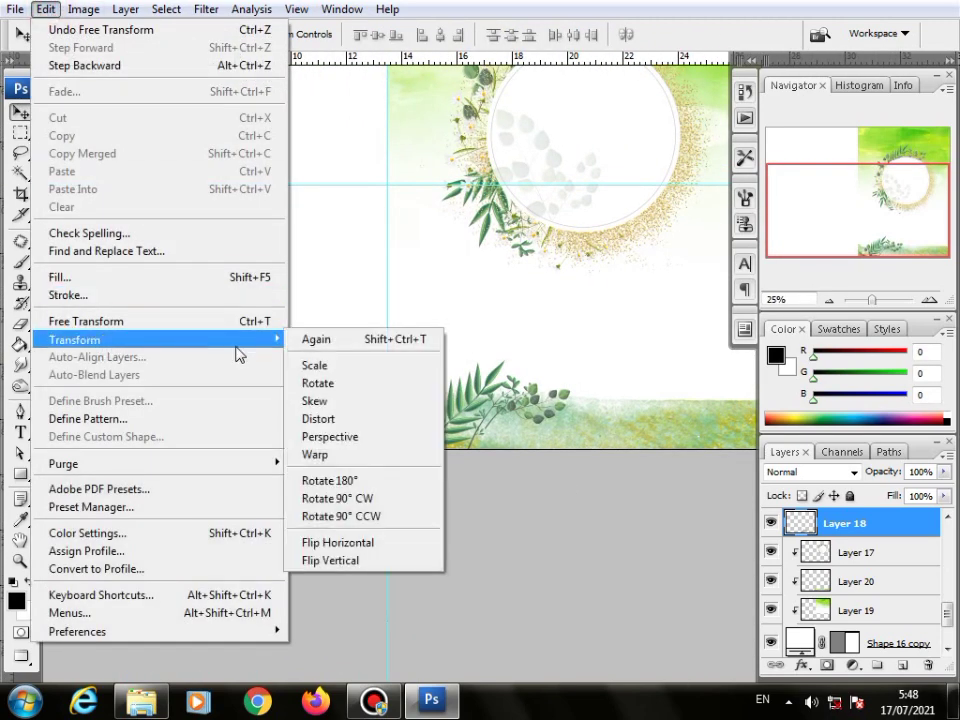
left_click(340, 543)
left_click_drag(549, 512, 358, 461)
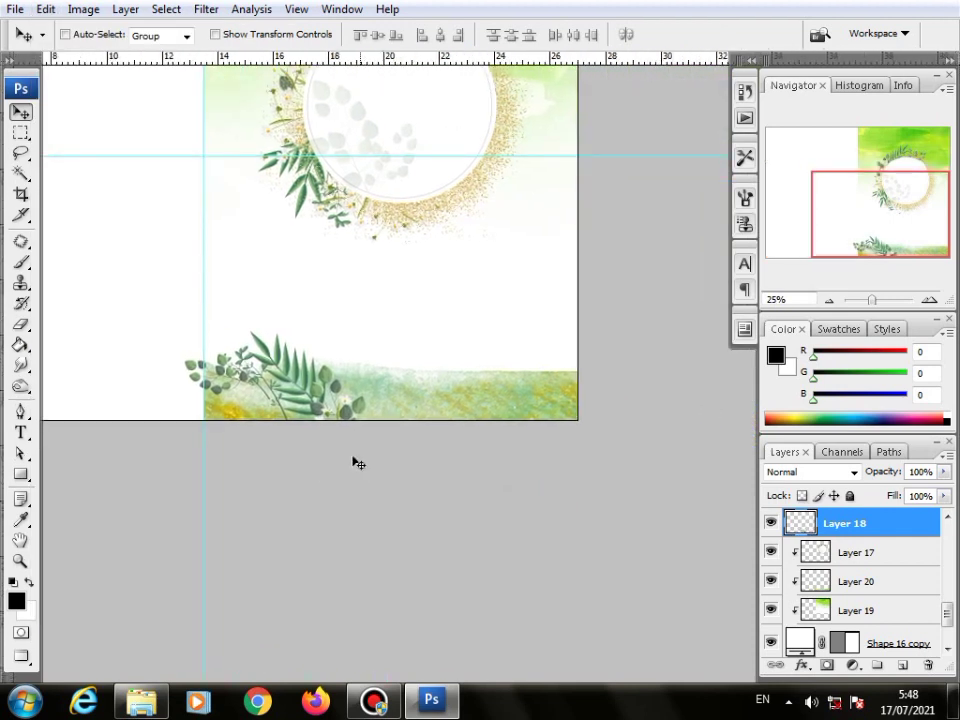
left_click_drag(297, 404, 545, 373)
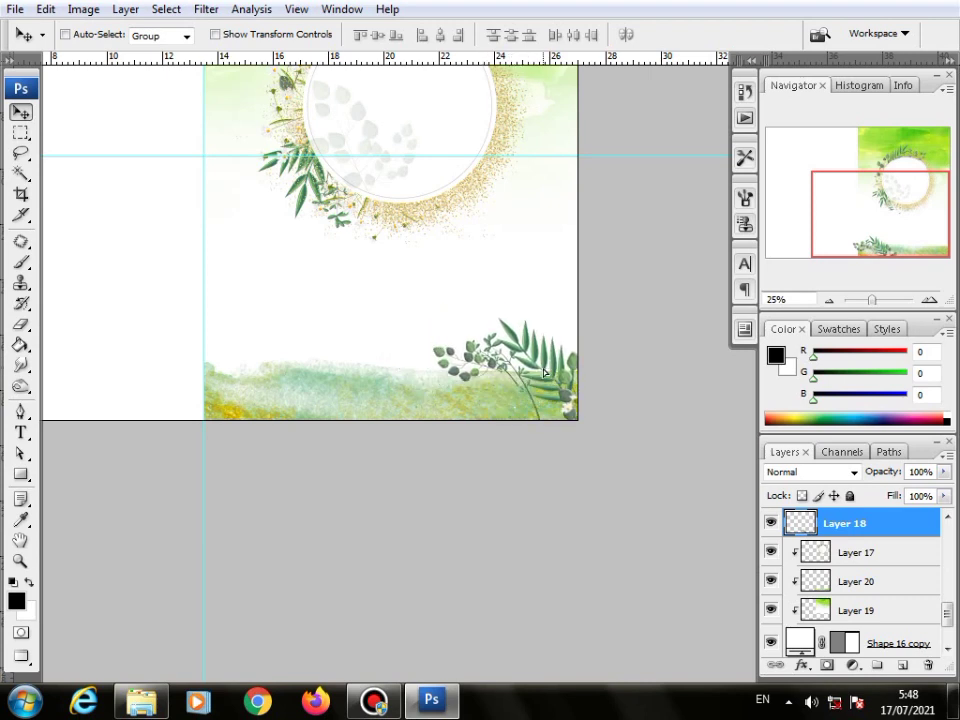
Scale the flipped leaf artwork to 81.3% and fit it into the page's bottom-right corner
key("ctrl+t")
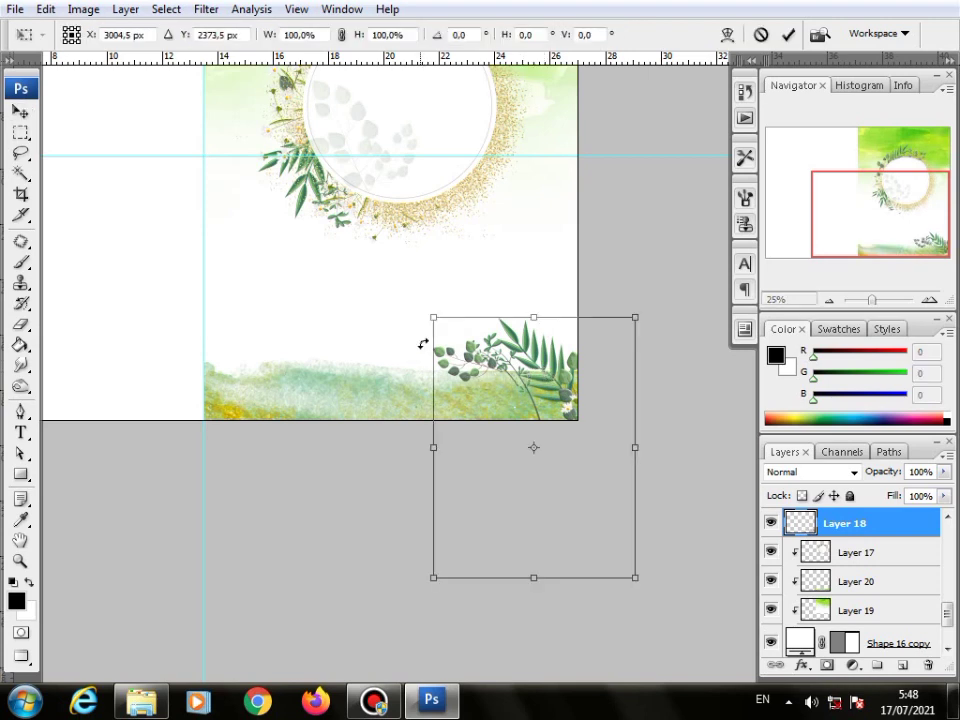
left_click_drag(433, 315, 450, 334)
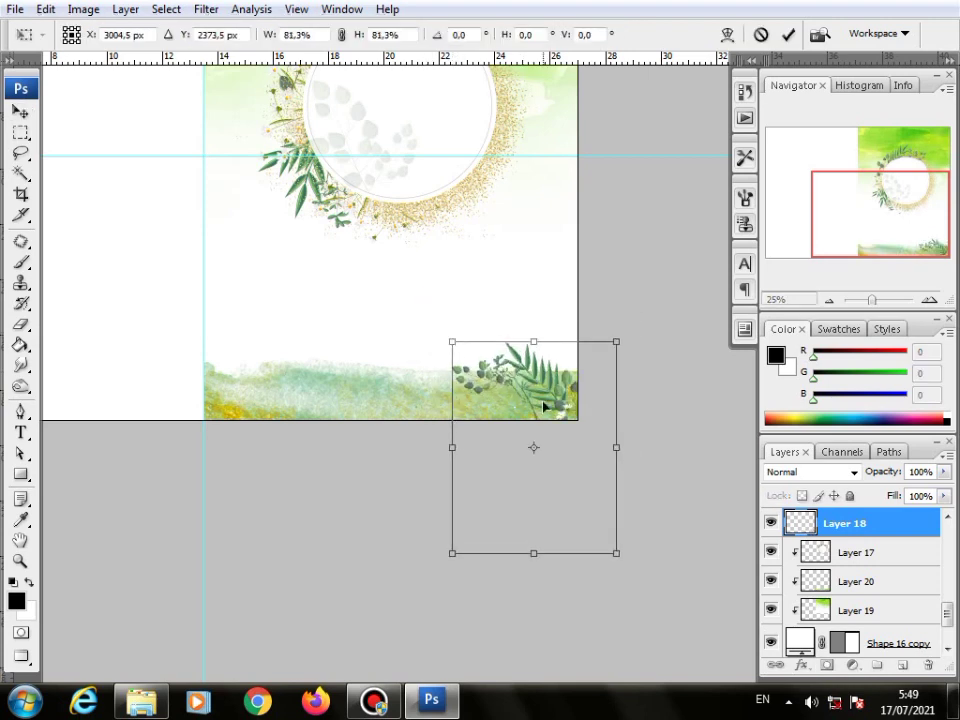
mouse_move(549, 405)
left_mouse_down()
mouse_move(548, 378)
mouse_move(553, 390)
left_mouse_up()
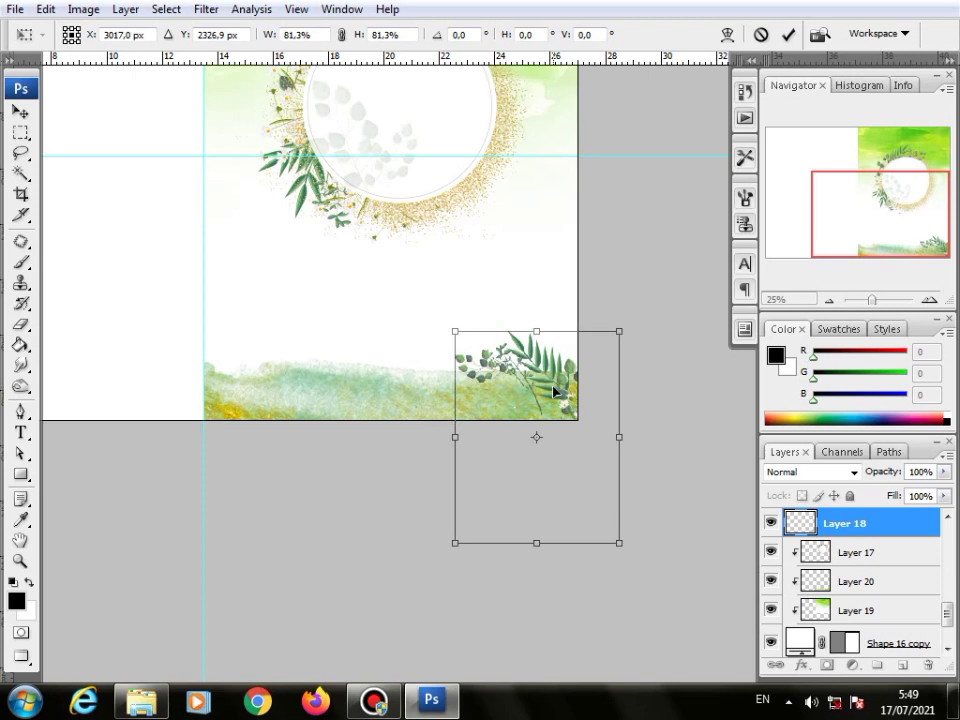
key("Return")
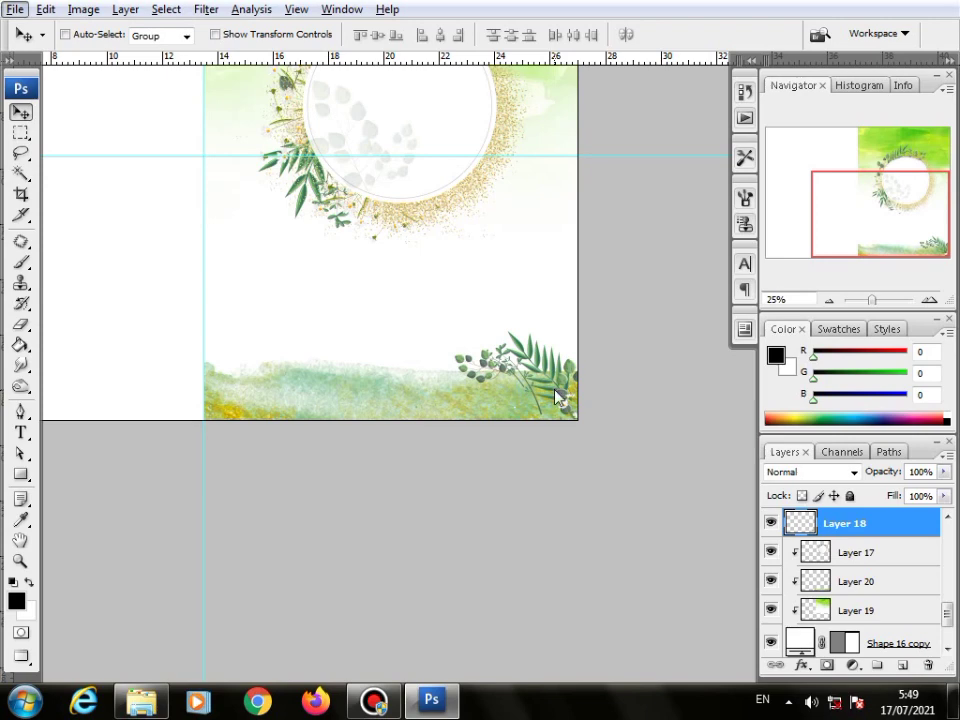
Rotate the leaf artwork on Layer 18 to about -1.8° and reposition it in the page's bottom-right corner
left_click_drag(557, 393, 502, 462)
key("ctrl+t")
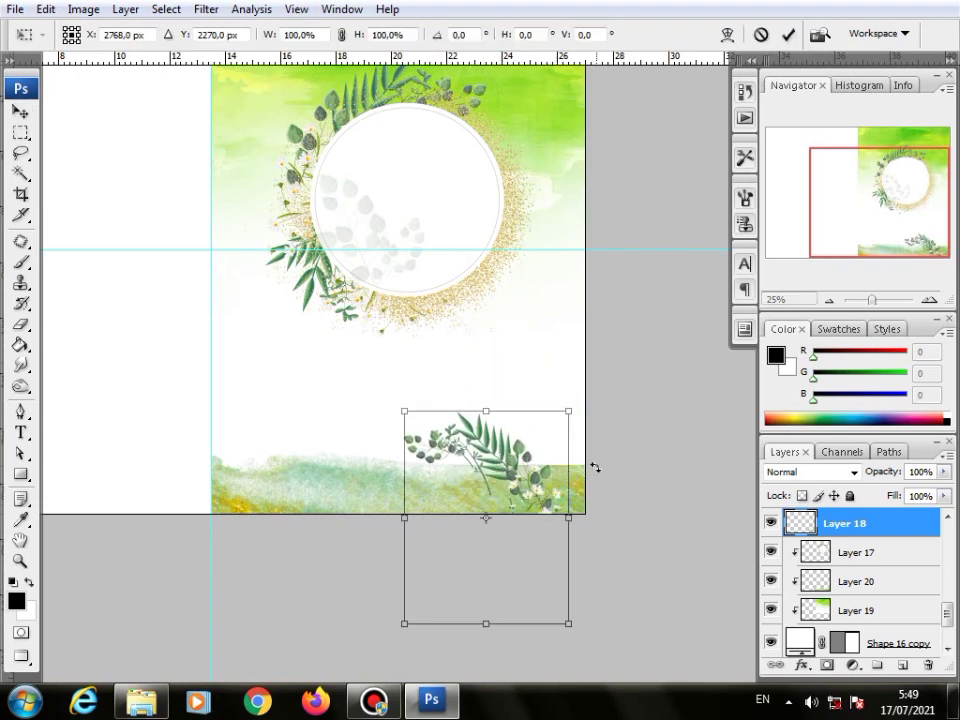
left_click_drag(594, 467, 562, 471)
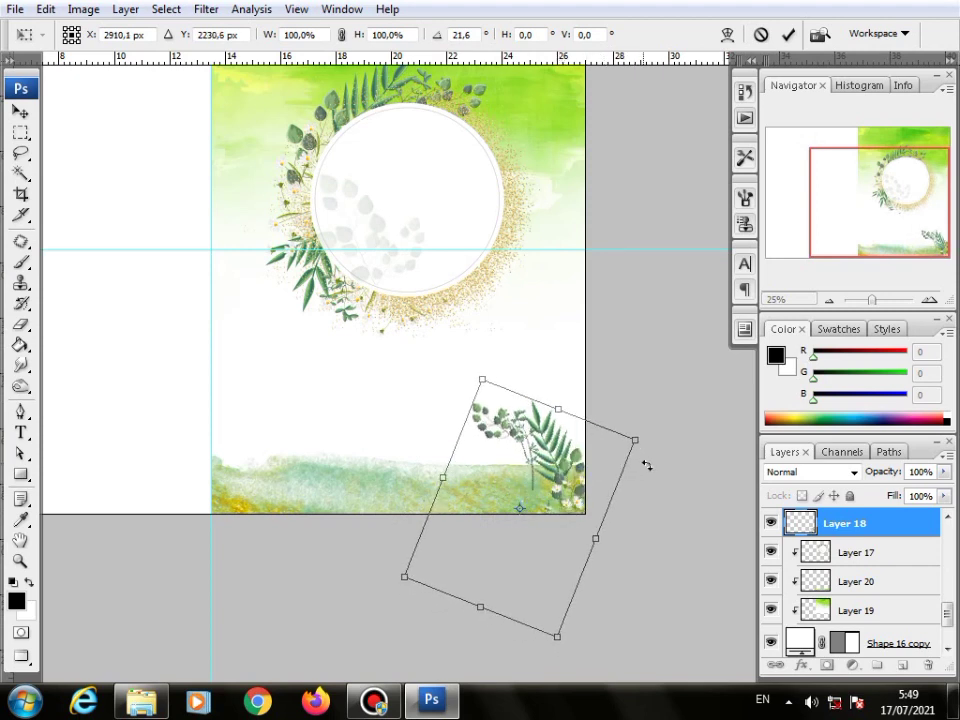
left_click_drag(667, 455, 606, 424)
left_click_drag(552, 458, 591, 486)
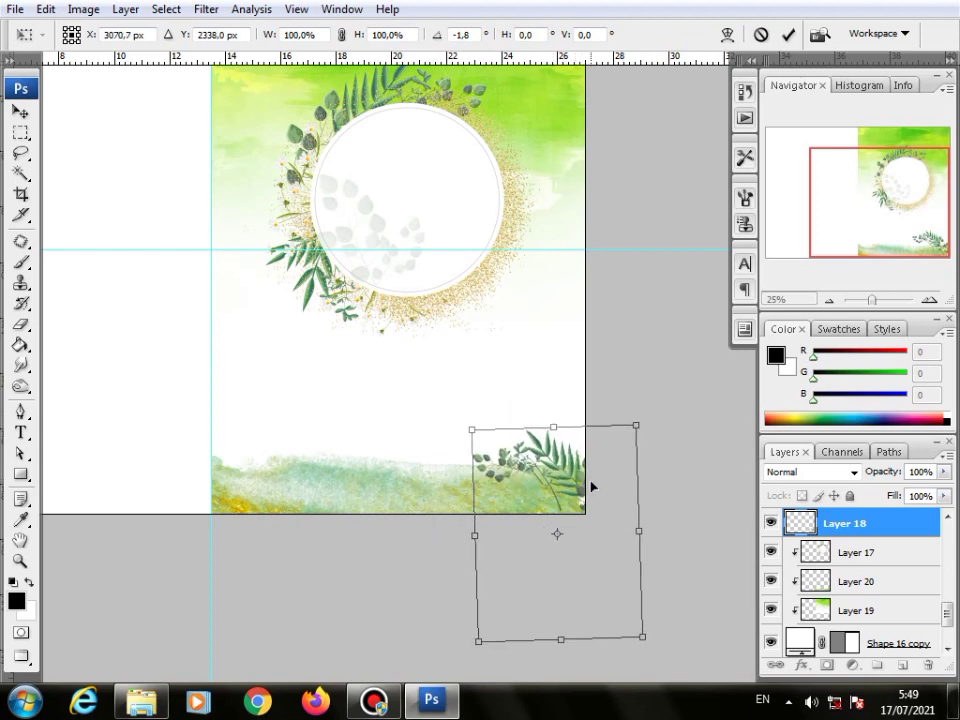
key("Return")
Duplicate the leaf artwork to the opposite bottom corner of the page's right half and clip both leaf layers to the Shape 16 copy rectangle
left_click_drag(559, 480, 239, 453)
left_click(858, 556, "shift")
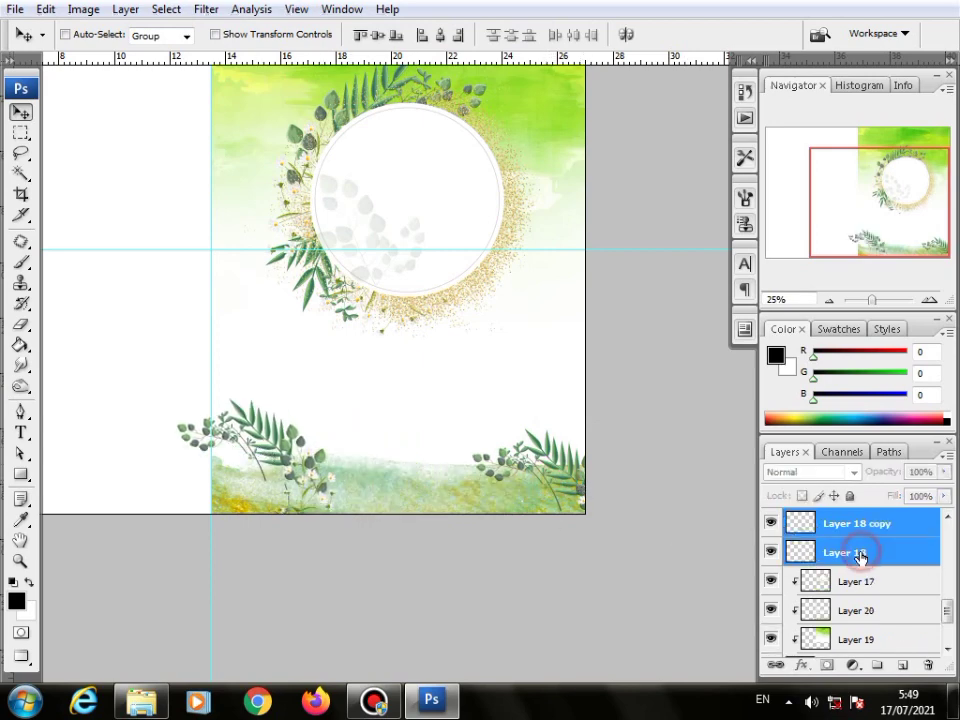
right_click(858, 556)
left_click(825, 326)
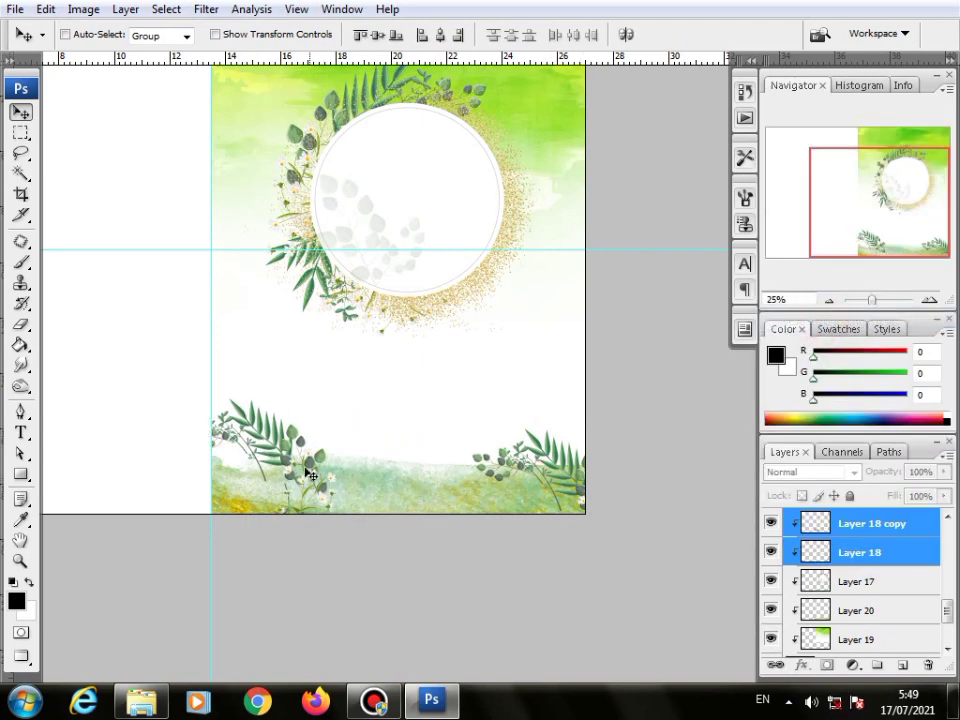
Rotate the leaf artwork on Layer 18 copy to about -107.4° and fit it into the bottom-left corner of the page's right half
left_click_drag(307, 470, 265, 443)
left_click(856, 523)
key("ctrl+t")
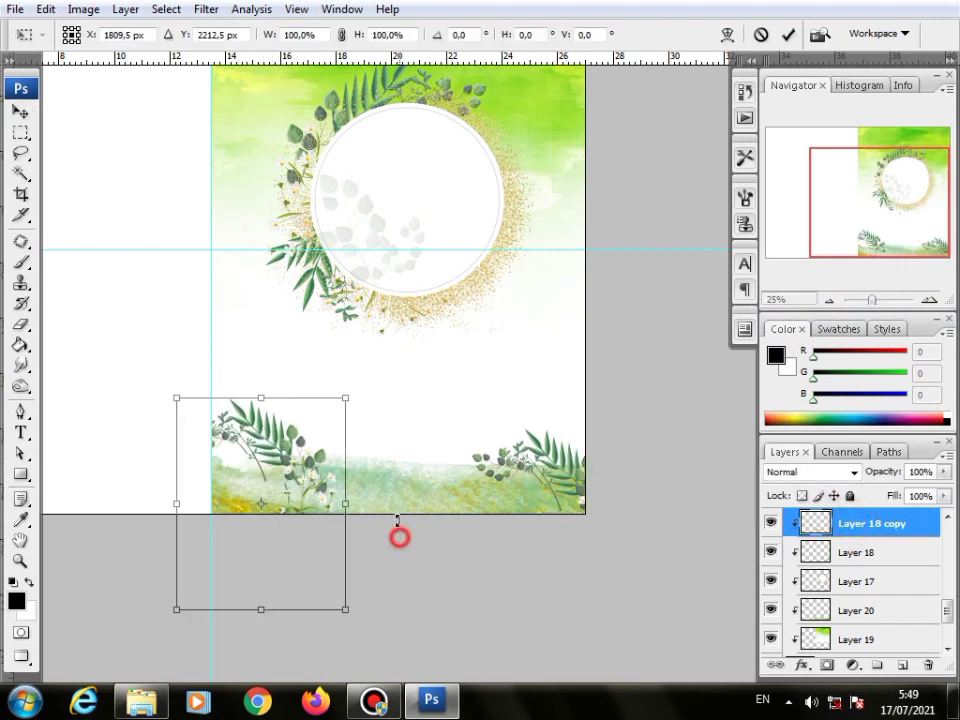
left_click_drag(399, 536, 238, 230)
left_click_drag(296, 468, 247, 492)
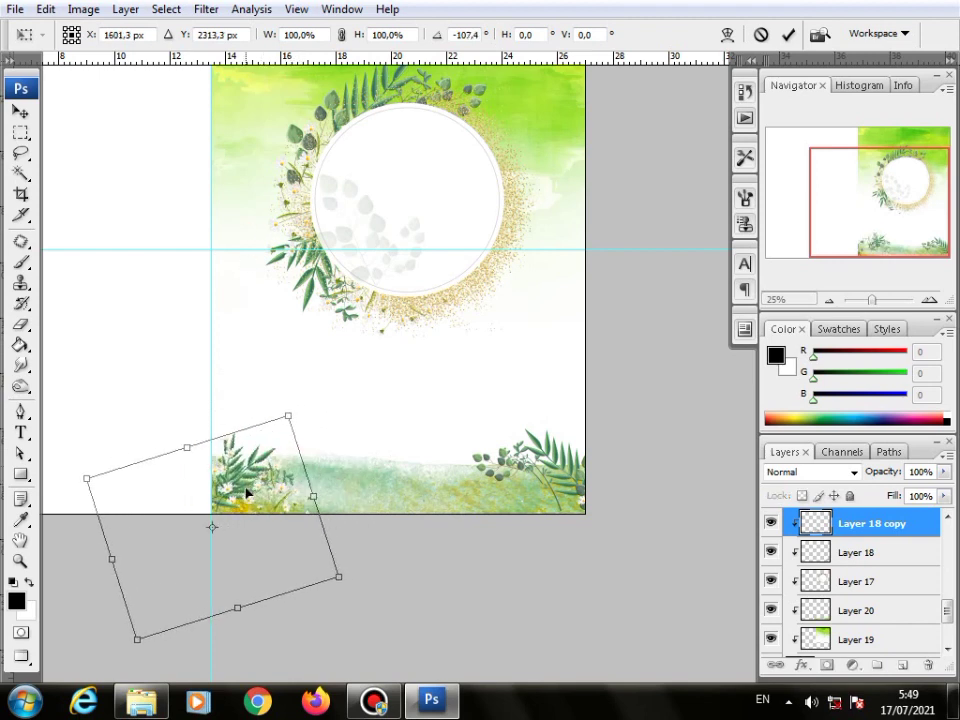
key("Return")
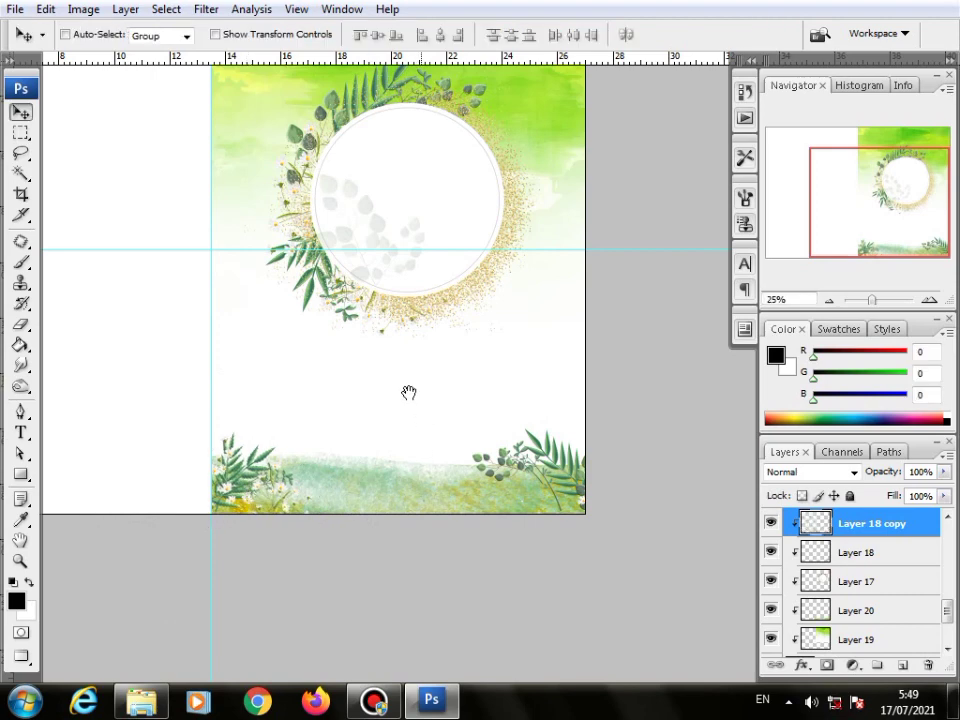
Show the KEPADA YTH. addressee text and the MOHON MAAF apology text on the cover
left_click_drag(402, 386, 431, 480)
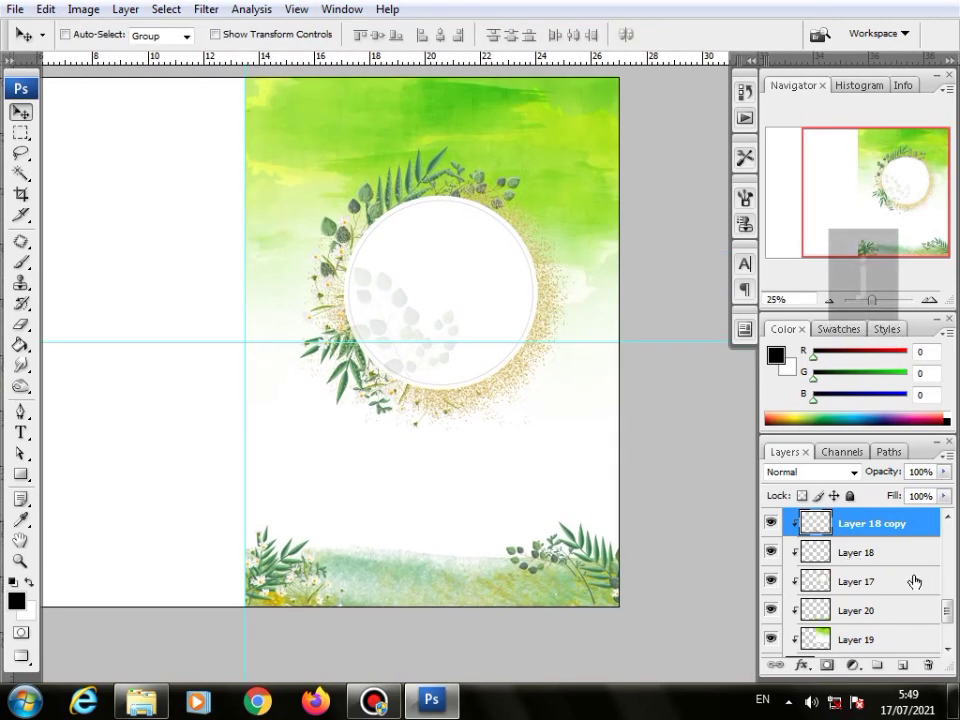
scroll(868, 592, "up", 3)
scroll(868, 592, "up", 1)
left_click(770, 605)
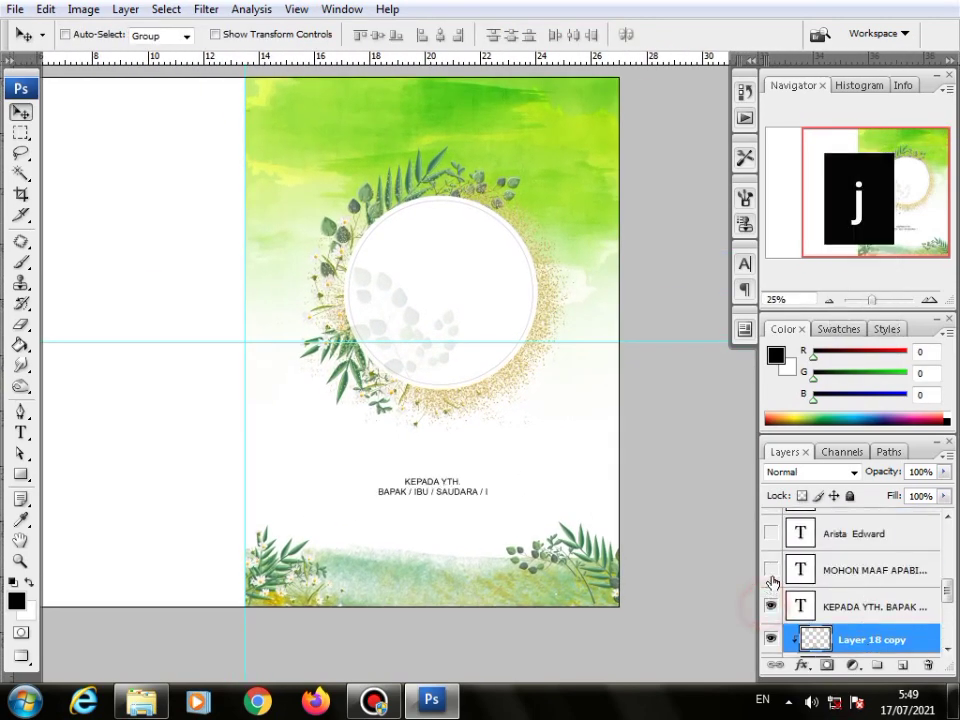
left_click(770, 569)
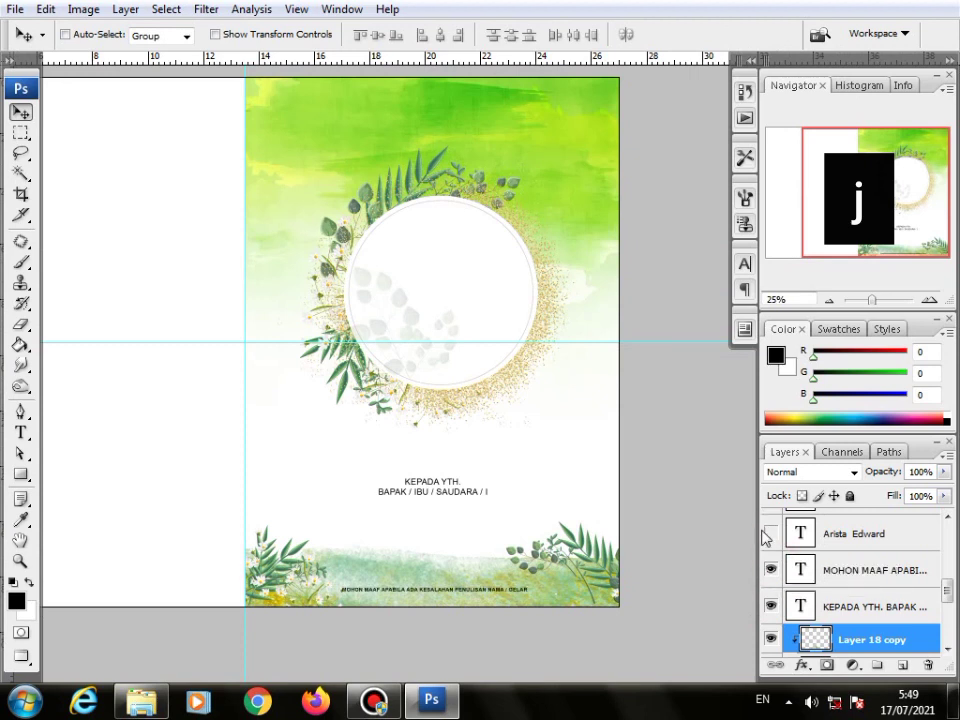
Show the couple's names, the ampersand and the KAMIS, 03 JUNI 2021 date text inside the floral frame
left_click(770, 534)
scroll(781, 528, "up", 1)
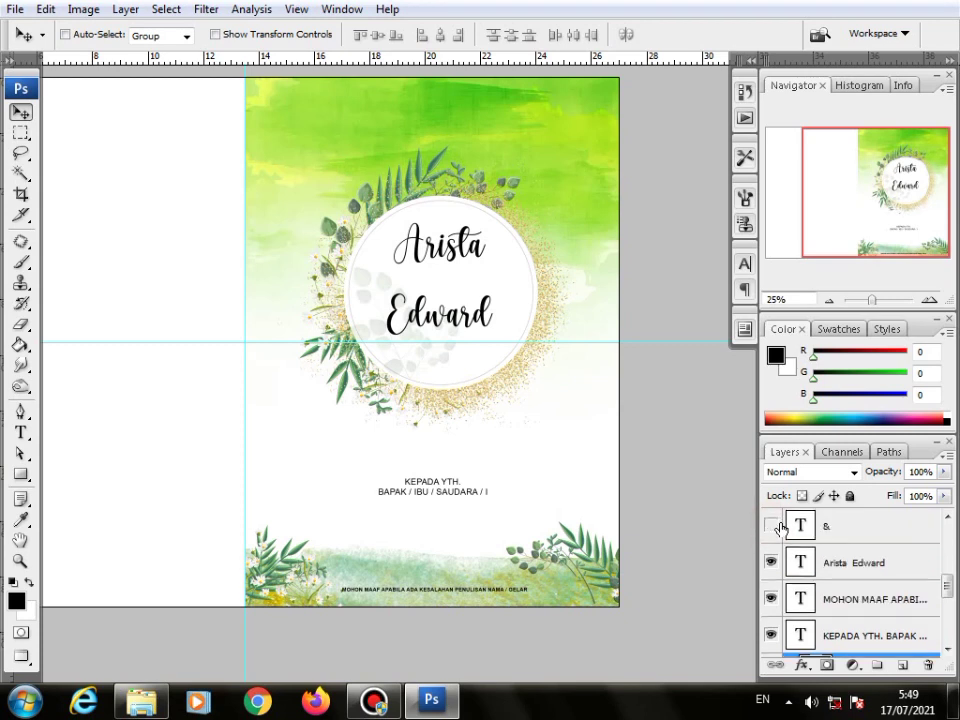
left_click(770, 524)
scroll(772, 530, "up", 1)
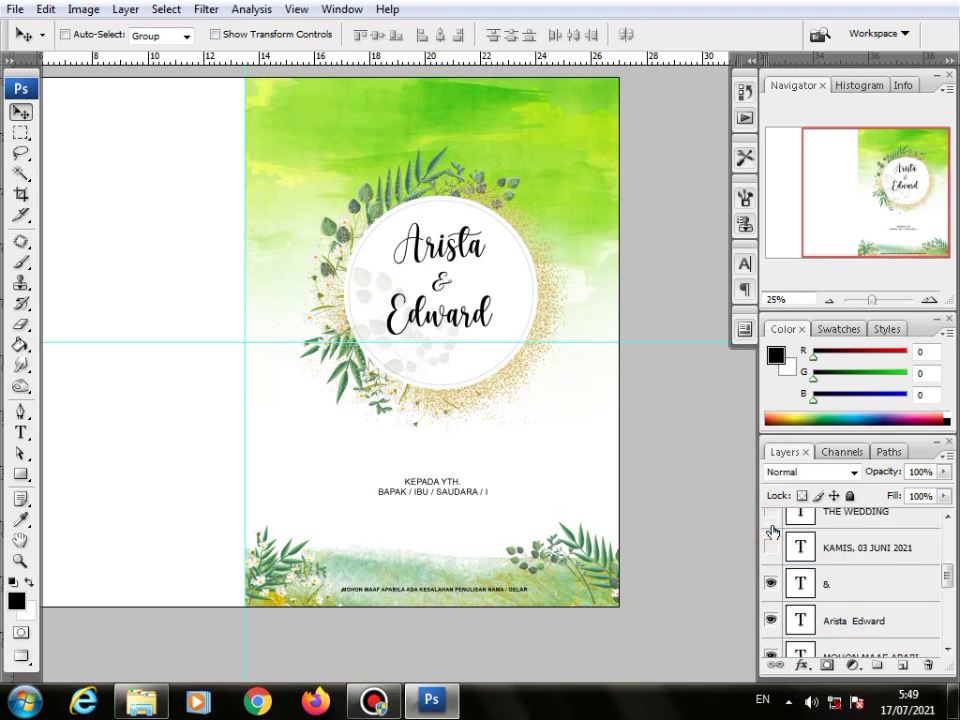
left_click(770, 548)
scroll(772, 550, "up", 1)
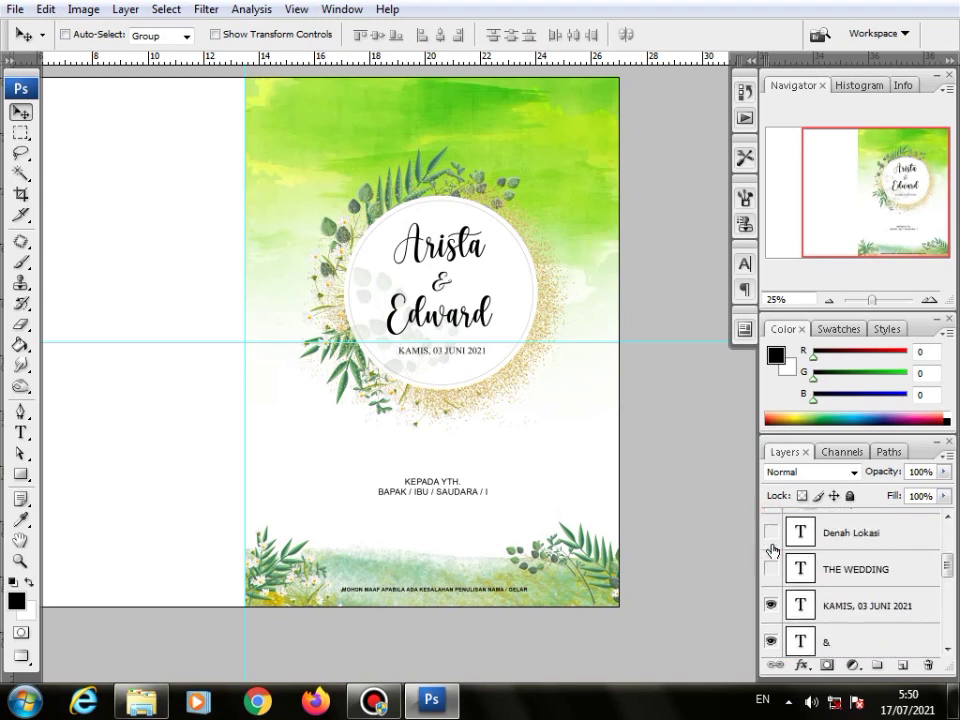
Show the THE WEDDING heading above the floral frame and select its layer
left_click(770, 569)
scroll(772, 569, "up", 2)
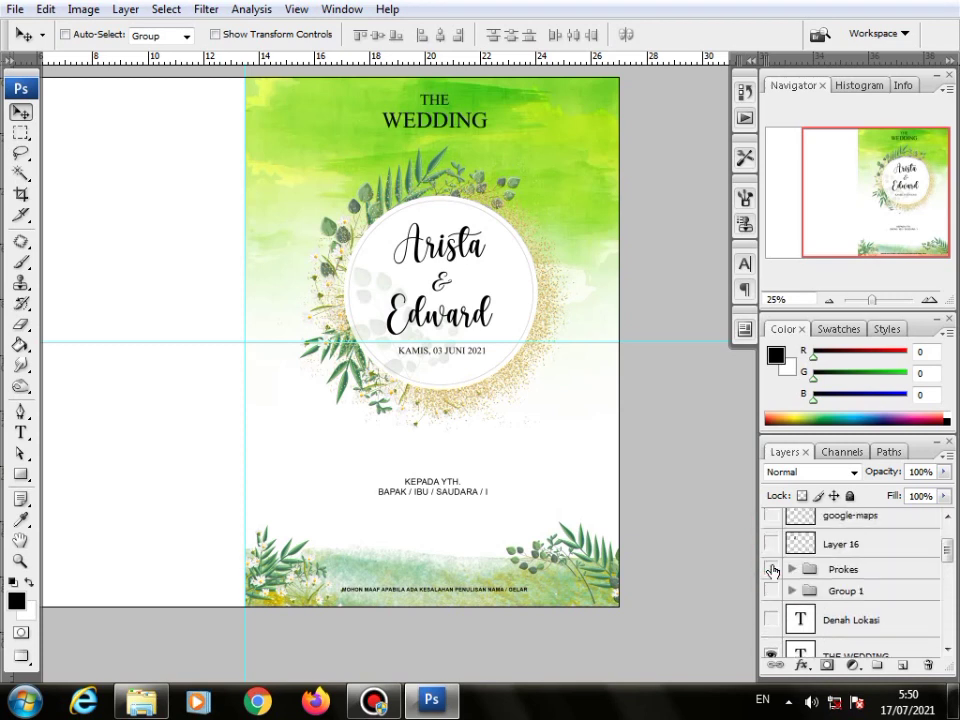
scroll(772, 571, "down", 1)
scroll(520, 250, "up", 3)
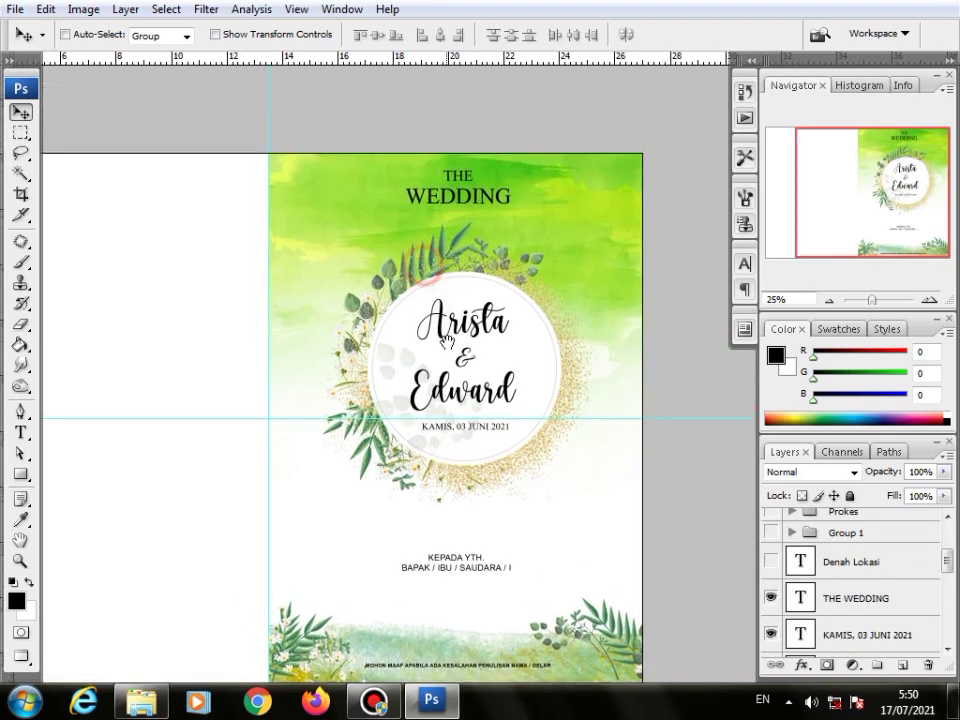
right_click(478, 204)
left_click(500, 212)
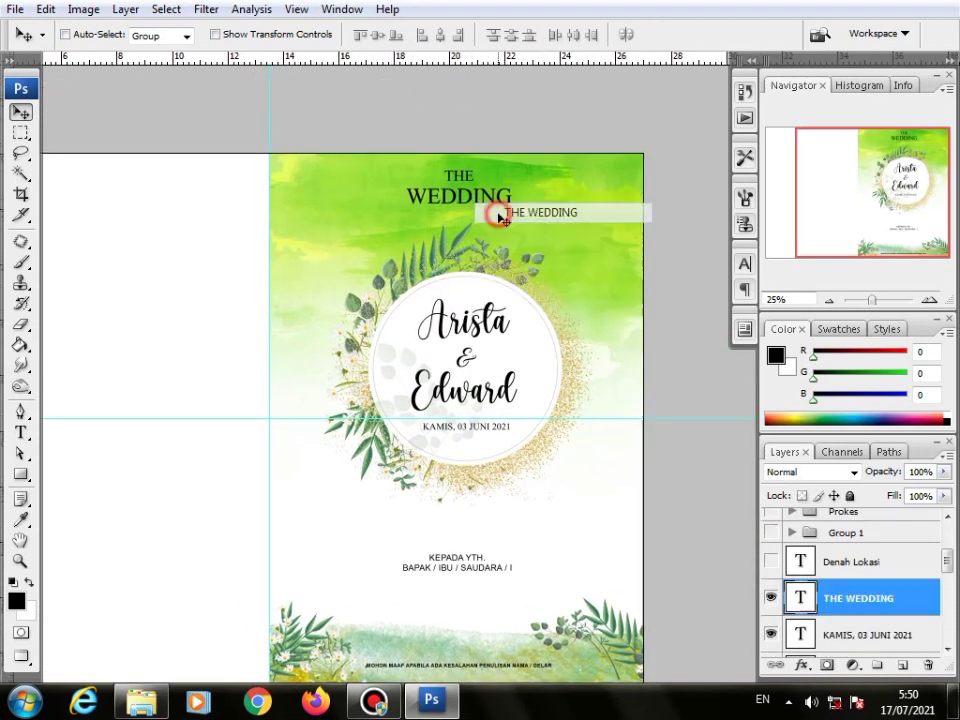
Enlarge the round floral frame on Layer 17 proportionally to about 104.2%
right_click(489, 296)
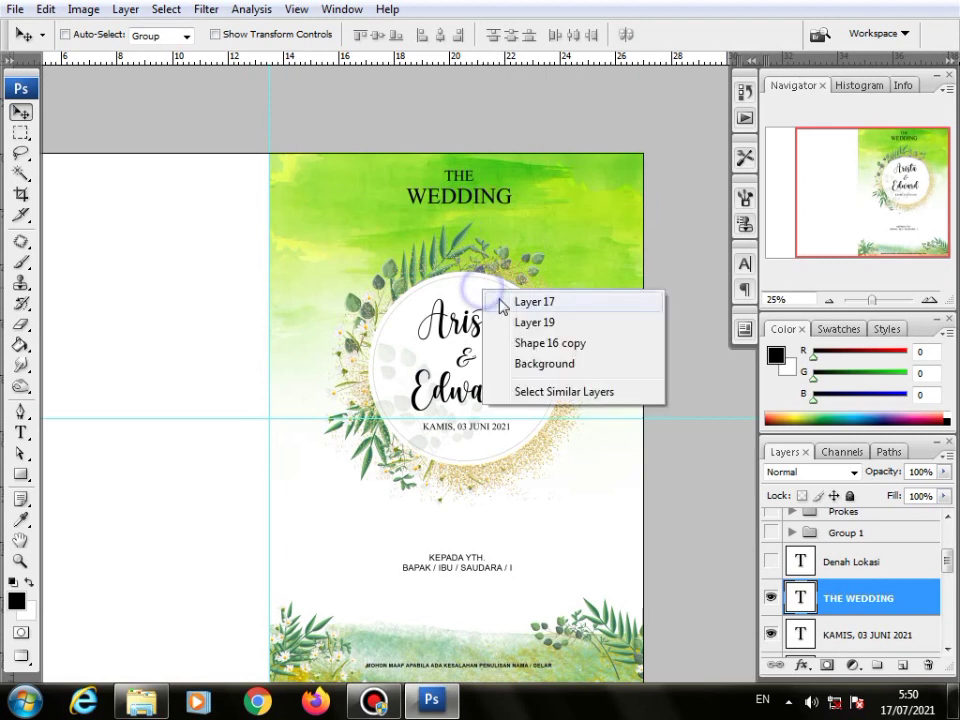
left_click(520, 302)
key("ctrl+t")
left_click_drag(600, 220, 615, 216)
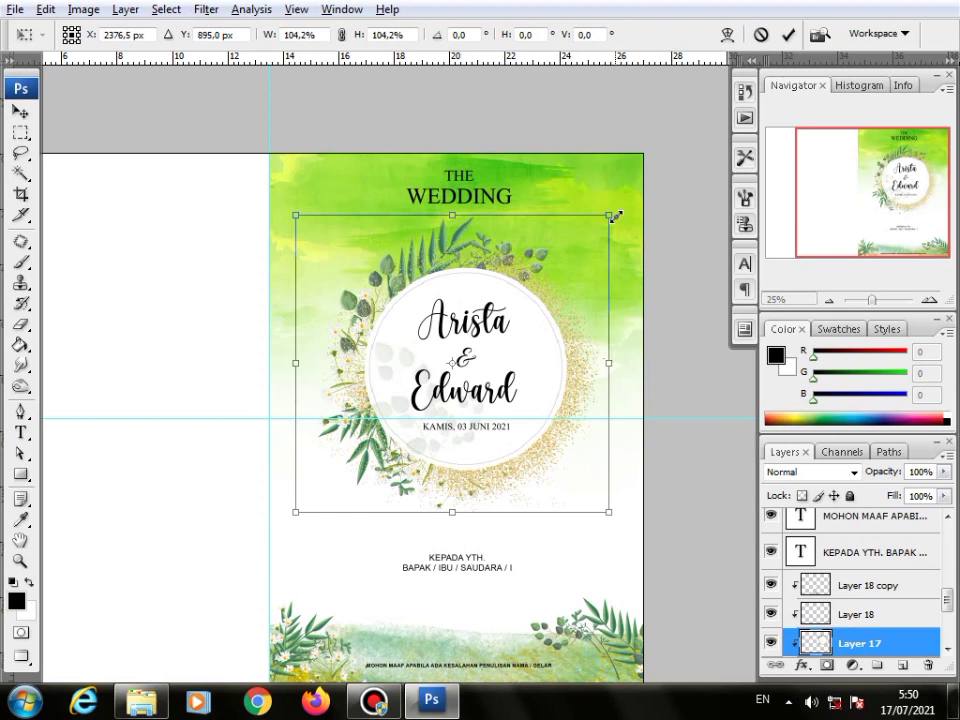
key("Return")
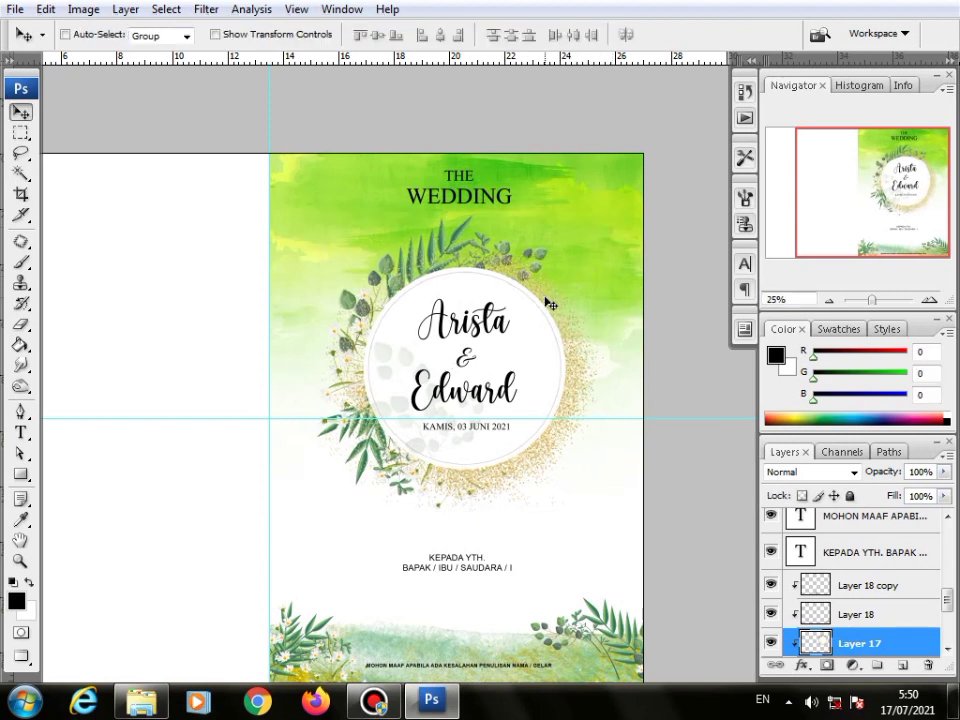
left_click_drag(400, 546, 421, 483)
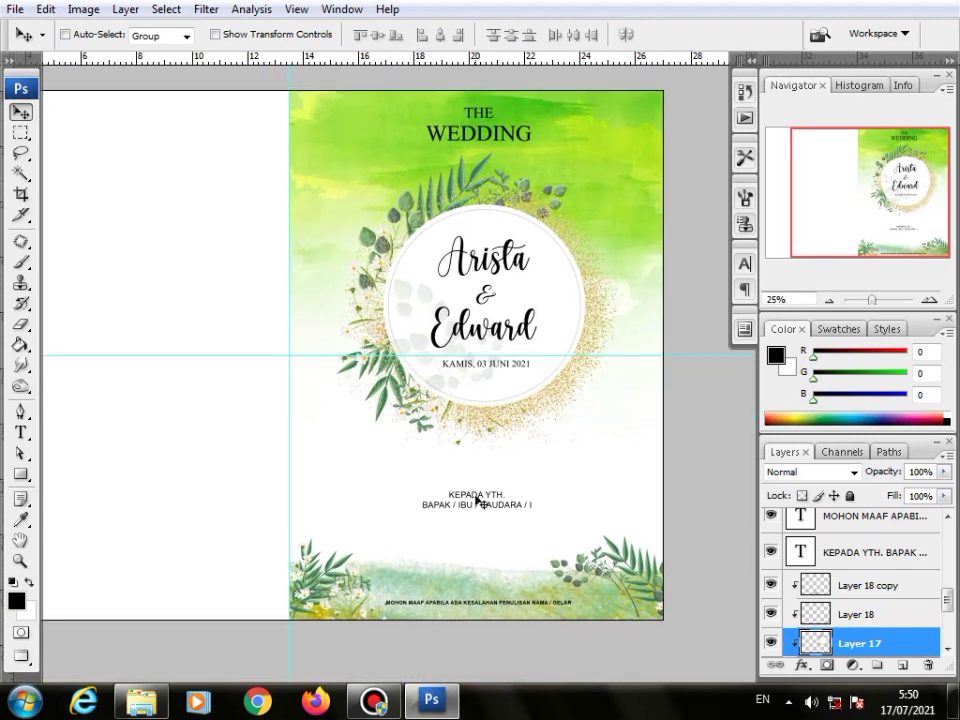
Duplicate Layer 20, Layer 19 and the Shape 16 copy rectangle onto the page's blank left half
key("ctrl+minus")
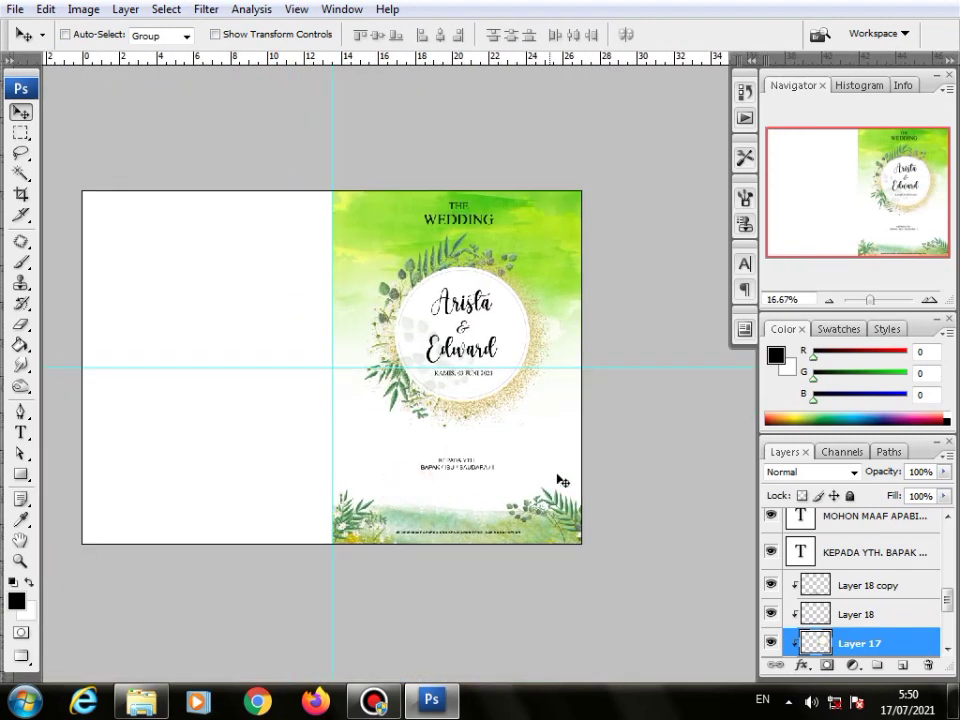
right_click(360, 258)
left_click(380, 258)
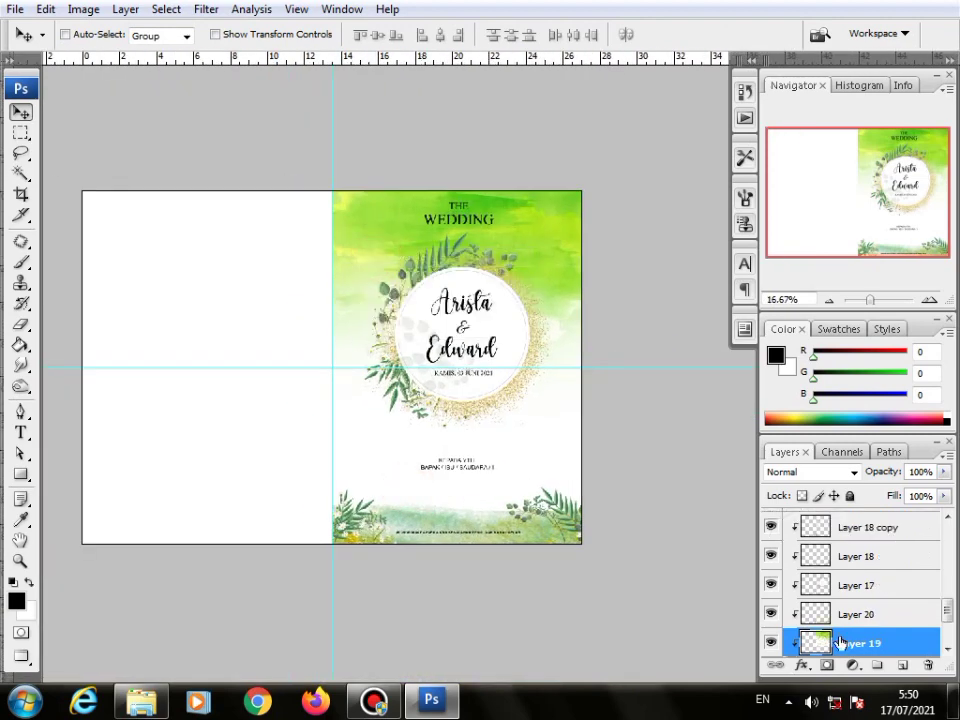
scroll(850, 640, "down", 2)
left_click(869, 616, "shift")
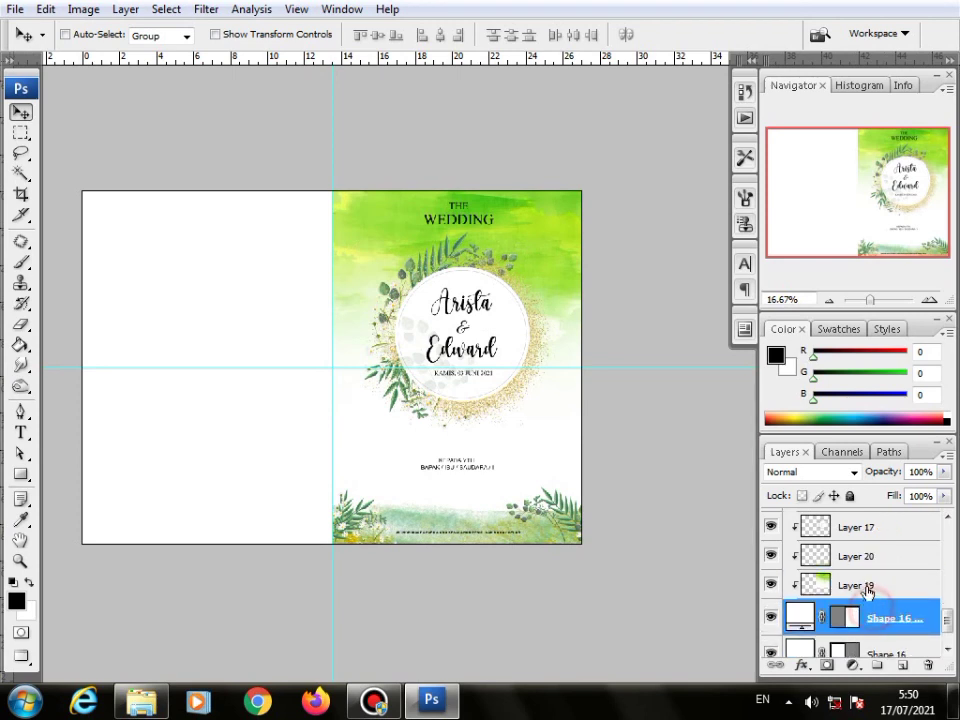
left_click(851, 556, "shift")
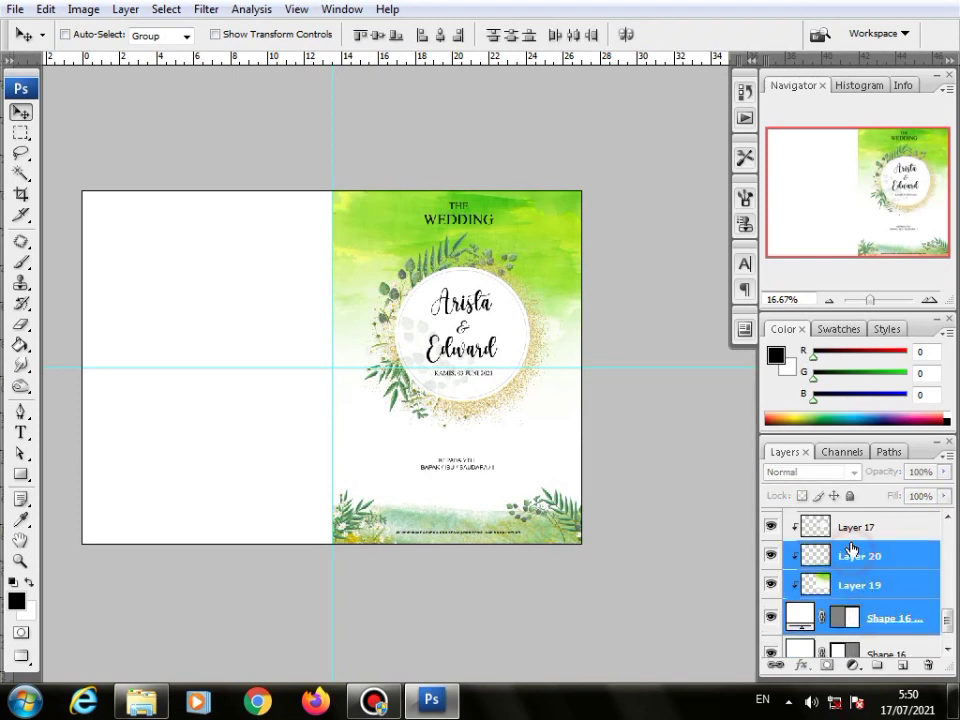
scroll(851, 552, "up", 1)
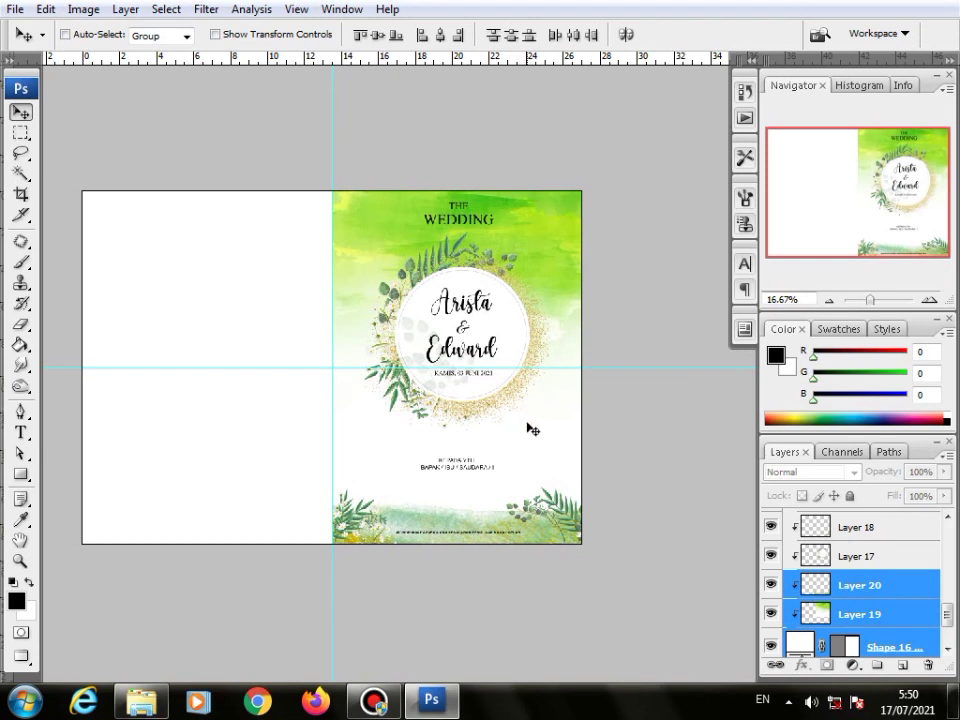
left_click_drag(530, 428, 379, 435)
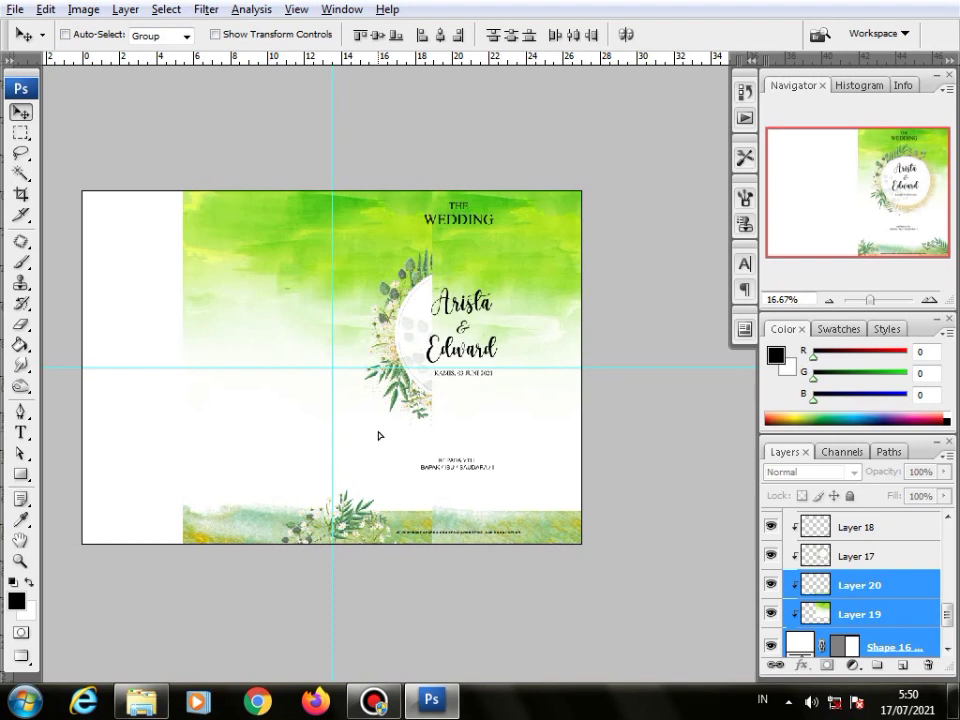
left_click_drag(379, 435, 277, 433)
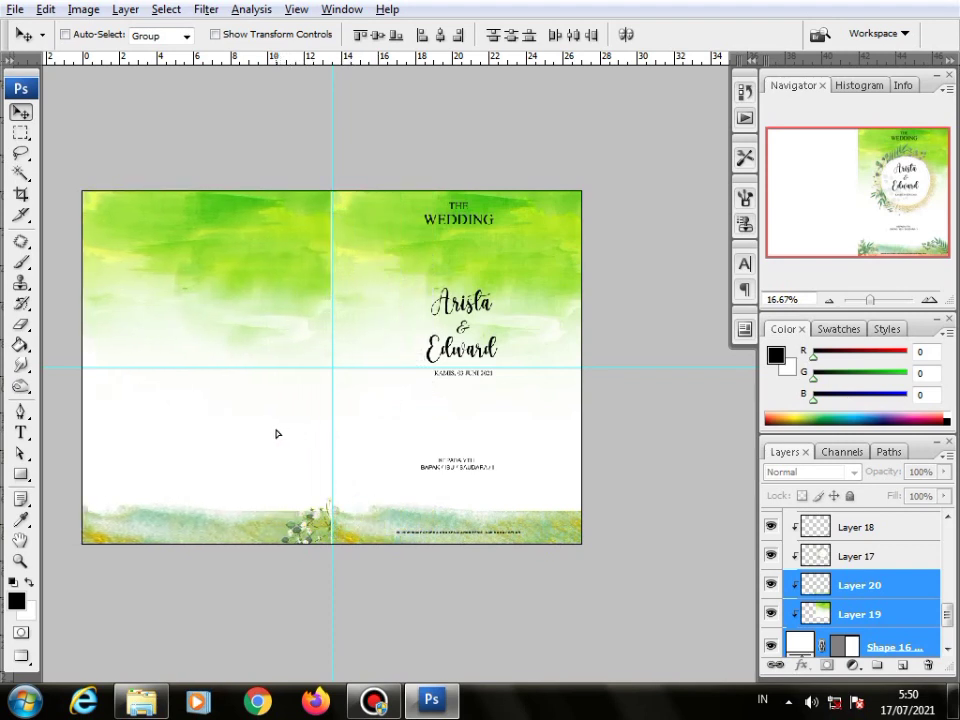
Move the duplicated background layers below Shape 16 copy in the layer order and delete the Shape 16 layer
scroll(913, 607, "down", 3)
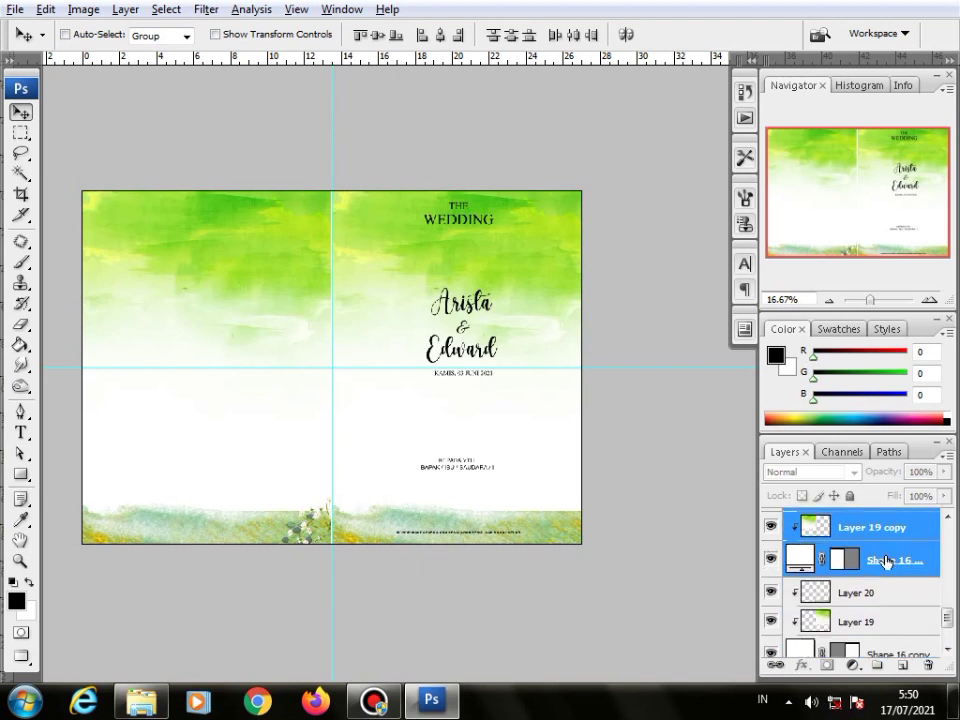
left_click_drag(886, 562, 874, 596)
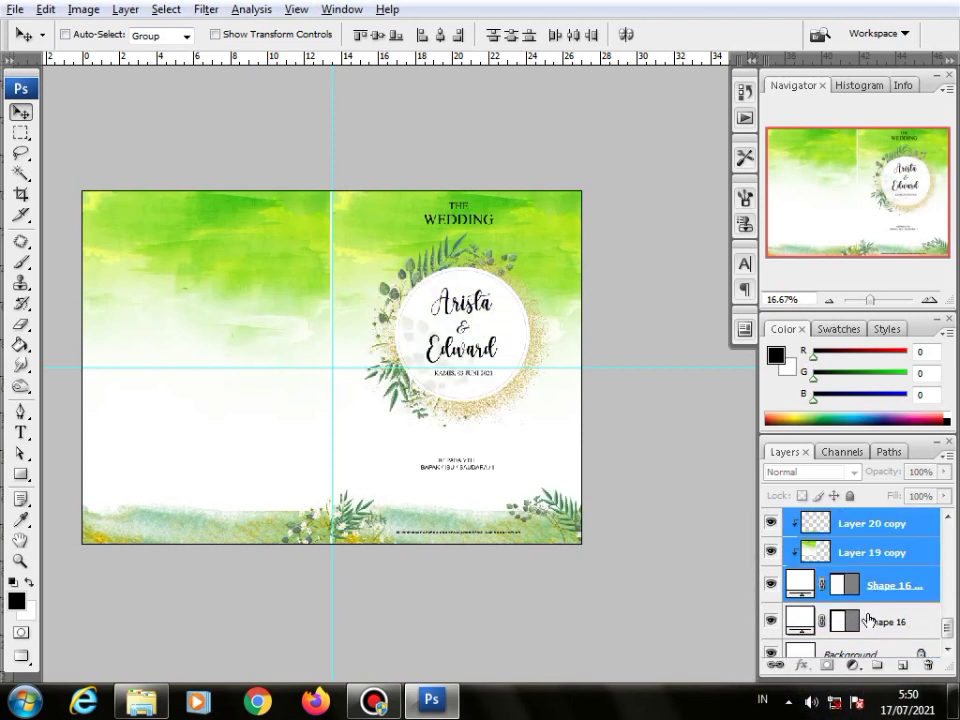
left_click(869, 620)
key("Delete")
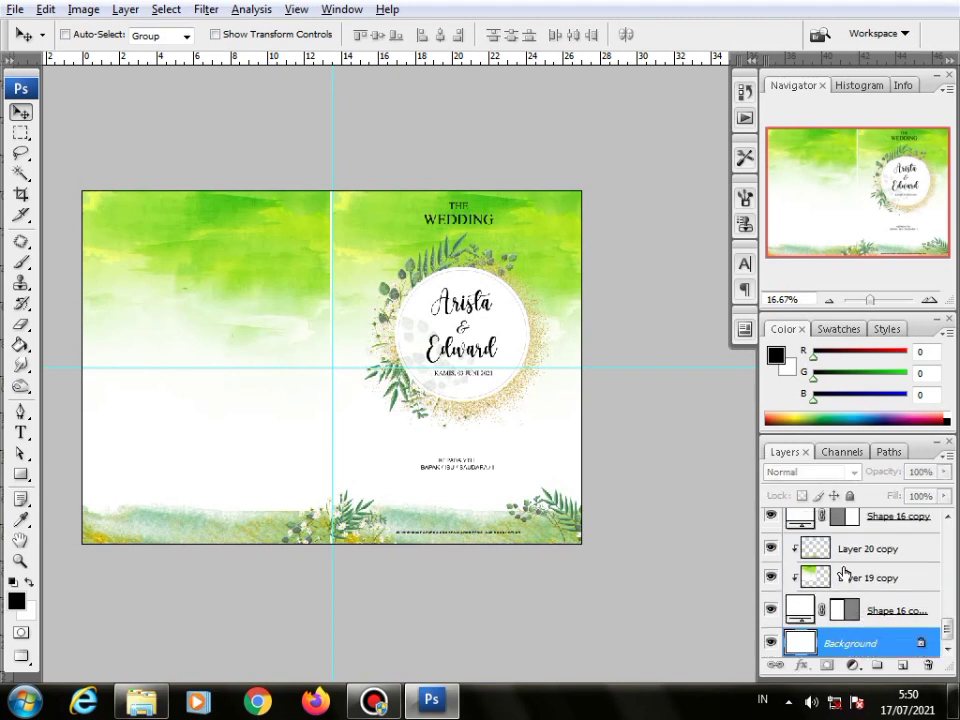
Undo the background duplication, its reordering and the deletion of Shape 16
scroll(864, 607, "up", 1)
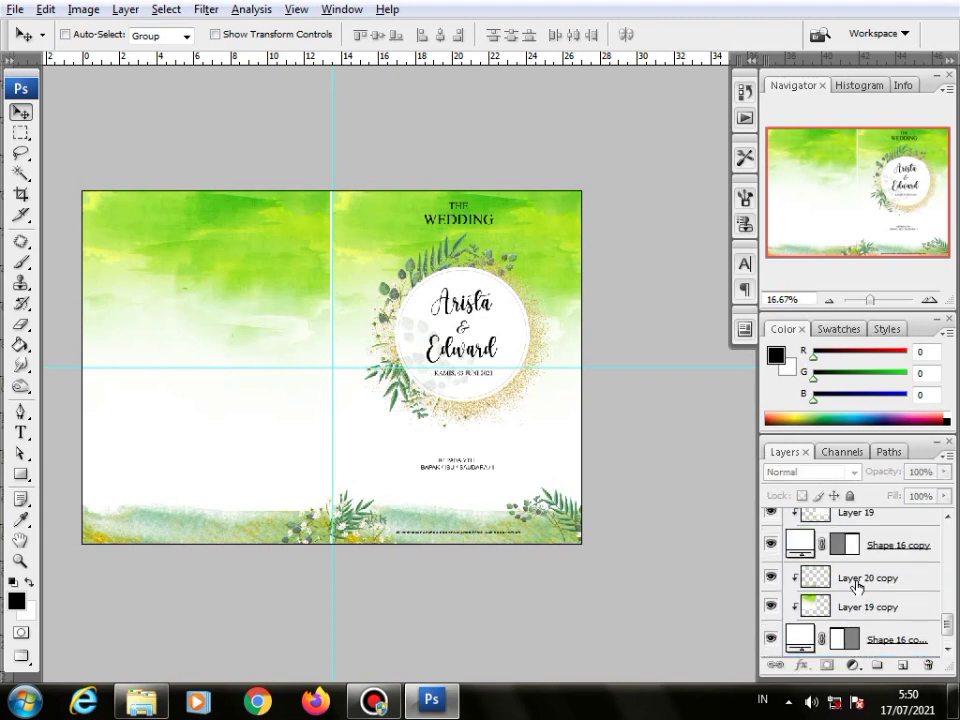
left_click(856, 582)
scroll(856, 585, "up", 2)
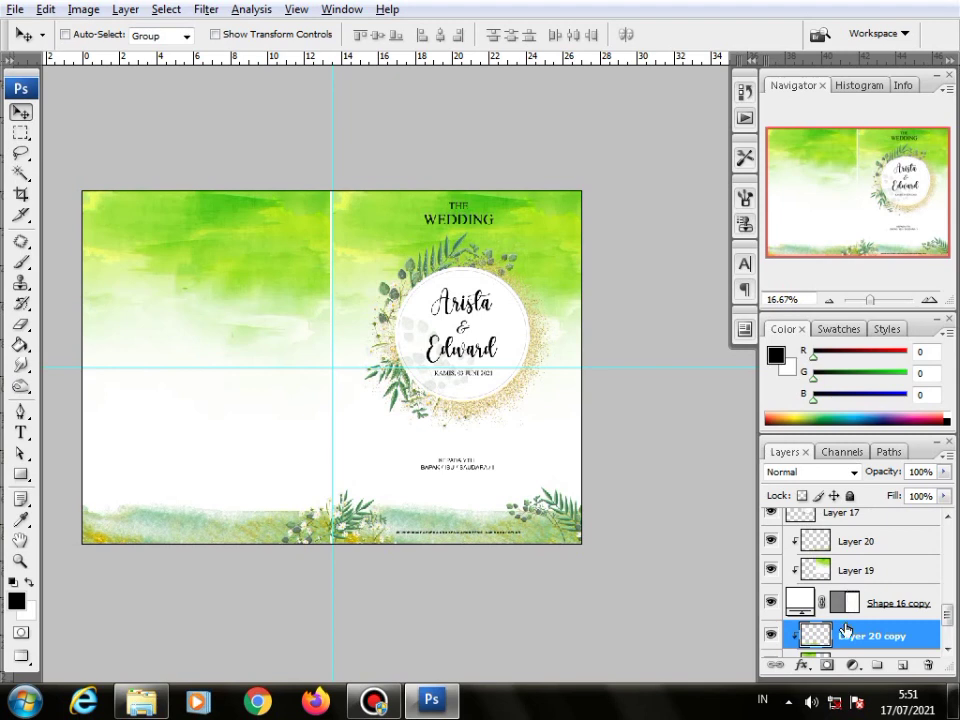
key("alt+shift+[")
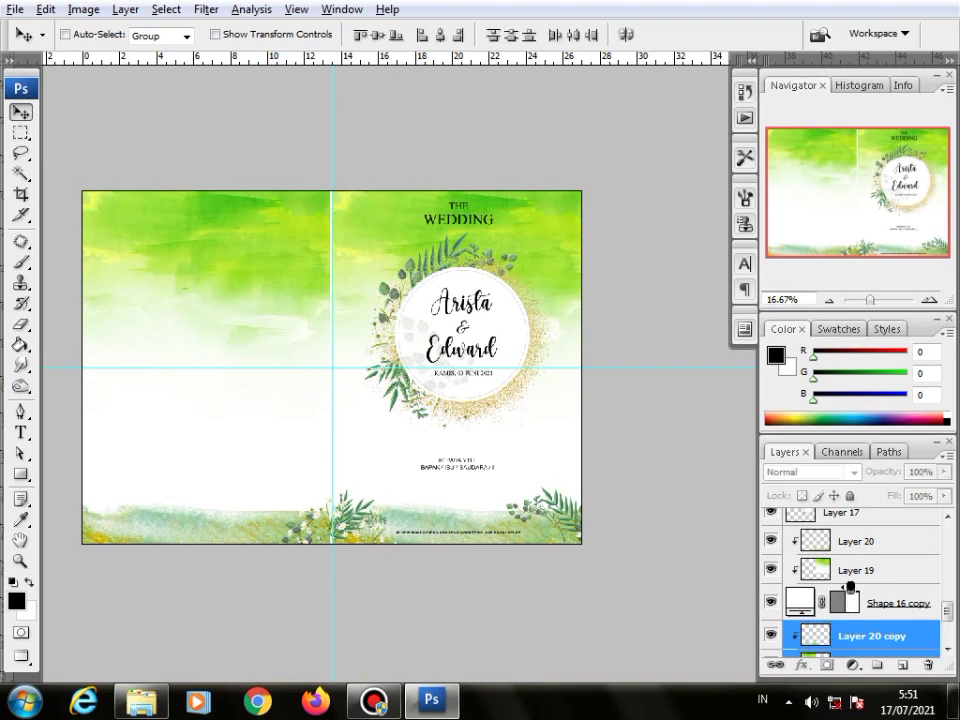
key("ctrl+alt+z")
key("ctrl+alt+z")
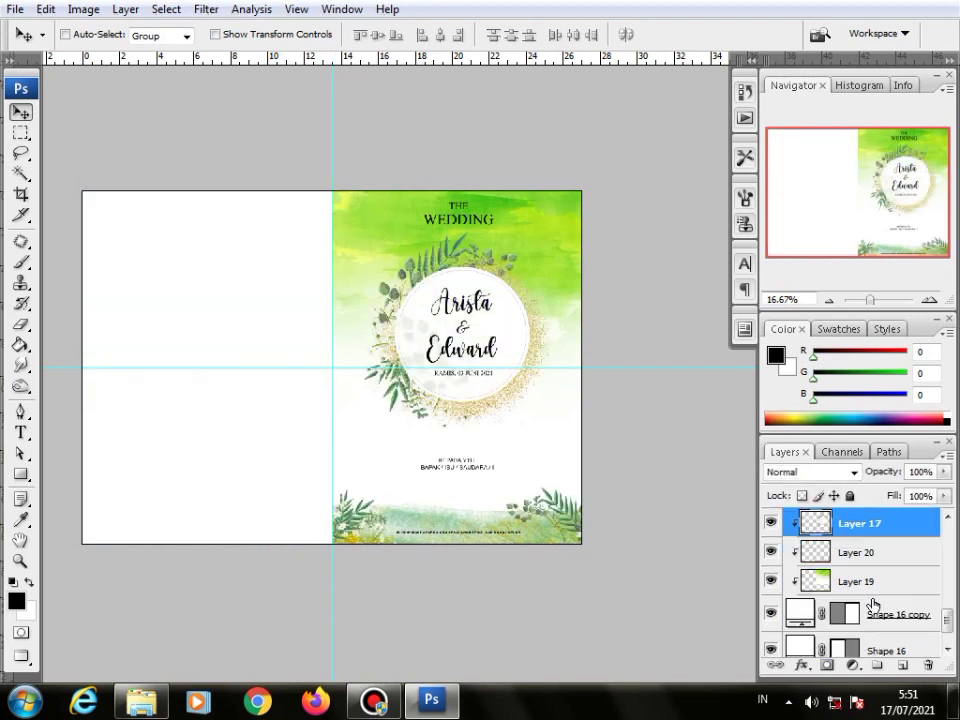
Duplicate Shape 16 copy, Layer 19, Layer 20, Layer 18 and Layer 18 copy together, leaving out the floral frame on Layer 17
scroll(873, 604, "up", 1)
scroll(875, 600, "down", 1)
left_click(870, 610)
left_click(865, 580, "shift")
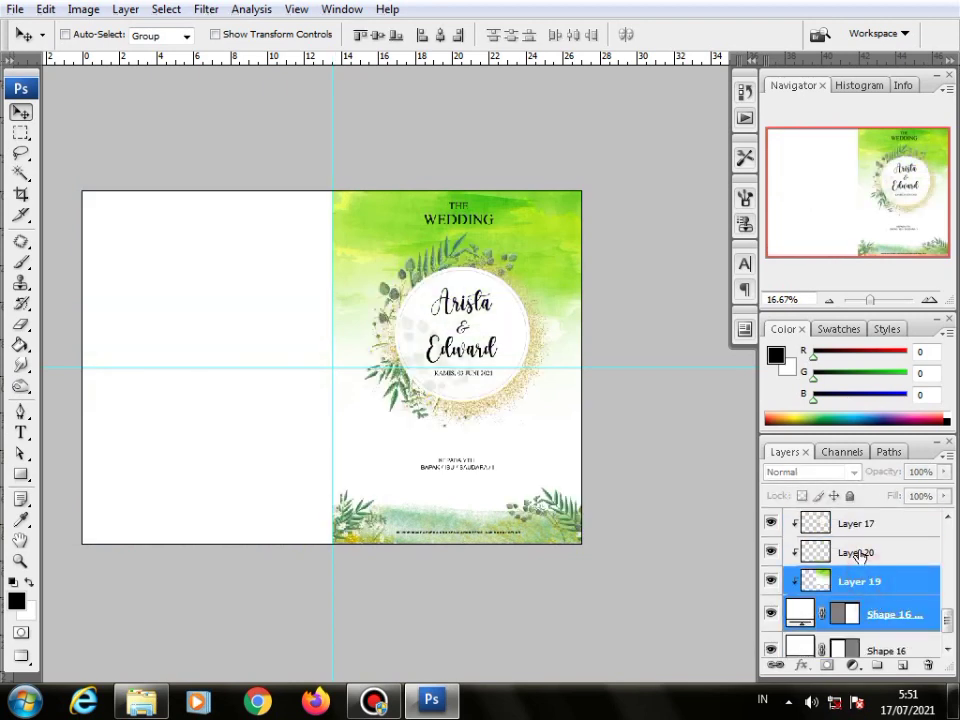
left_click(848, 551, "shift")
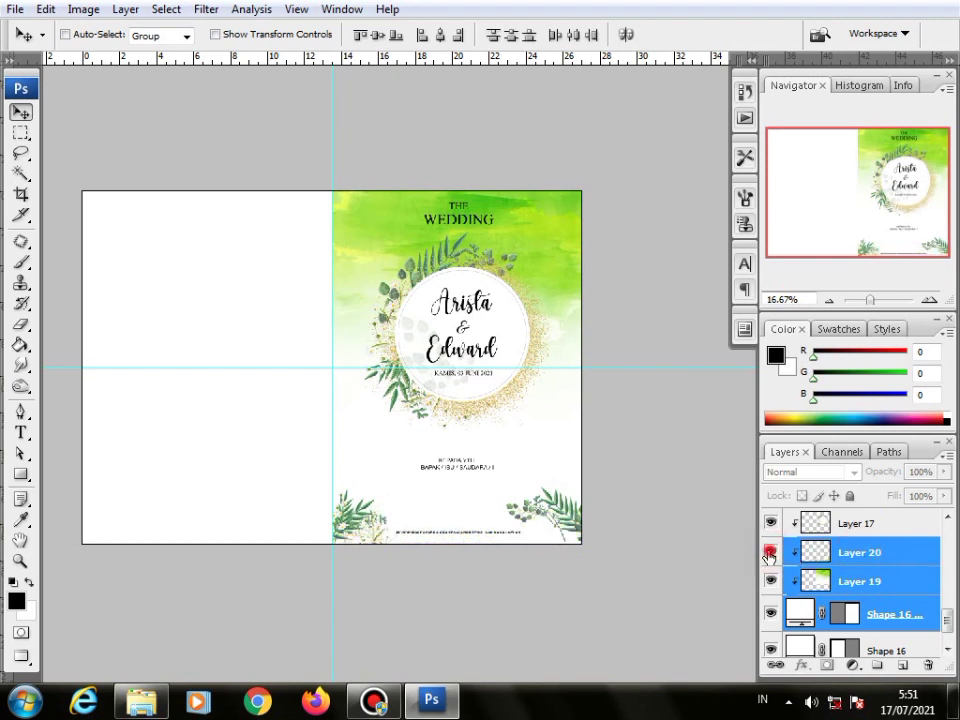
scroll(800, 568, "up", 3)
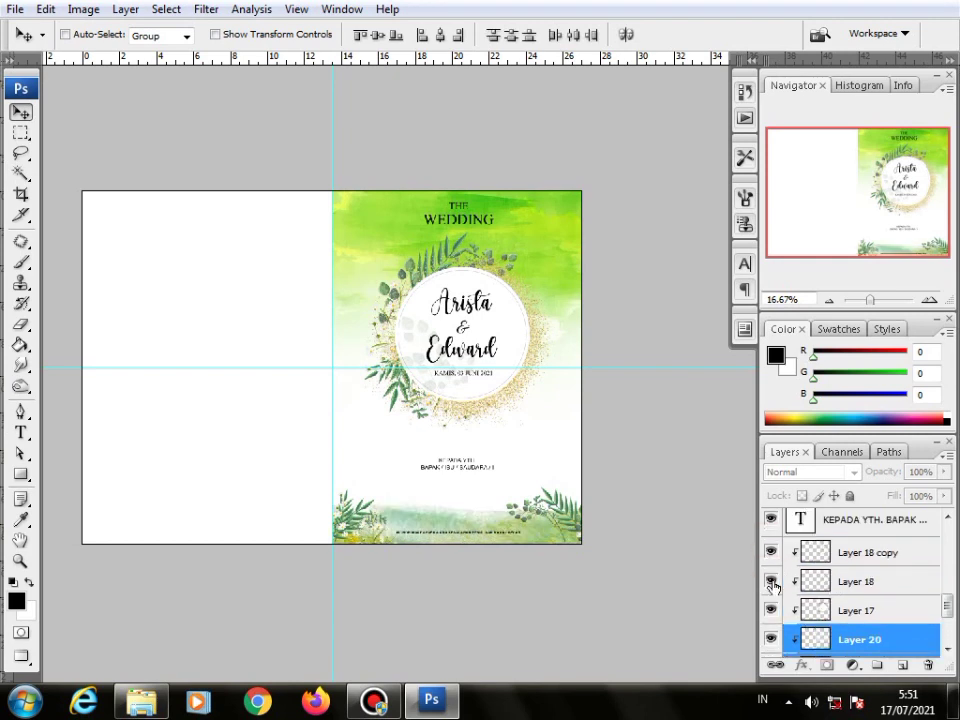
left_click(853, 581, "ctrl")
left_click(853, 555, "ctrl")
scroll(857, 588, "down", 3)
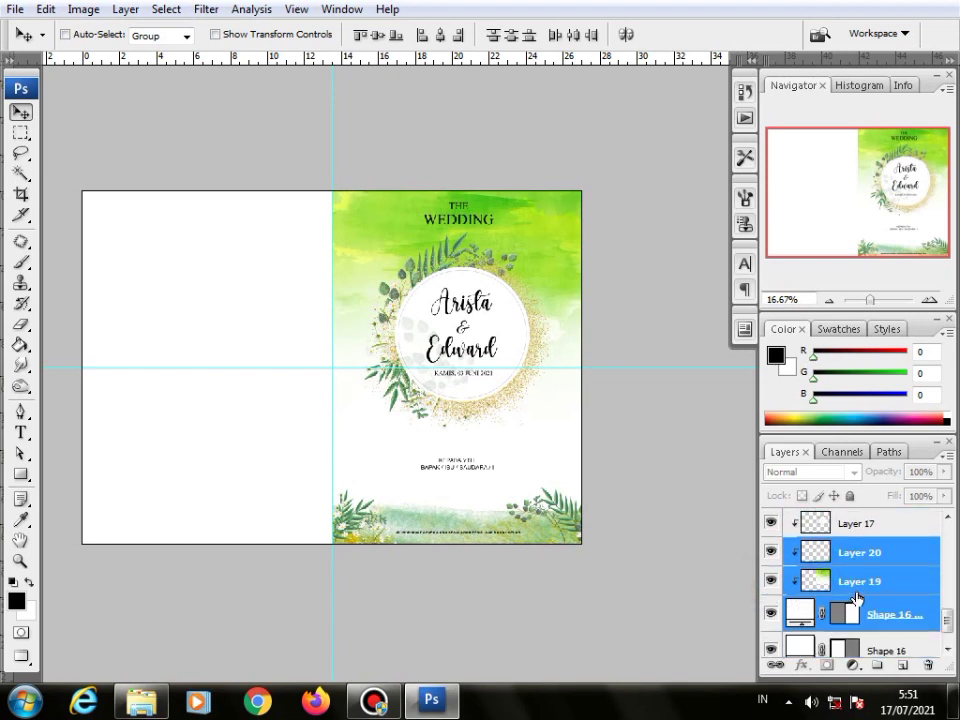
scroll(857, 590, "down", 1)
left_click_drag(871, 576, 903, 664)
Move the duplicated layers below the original Shape 16 copy in the layer order and delete the Shape 16 layer
scroll(889, 621, "down", 2)
scroll(880, 605, "down", 2)
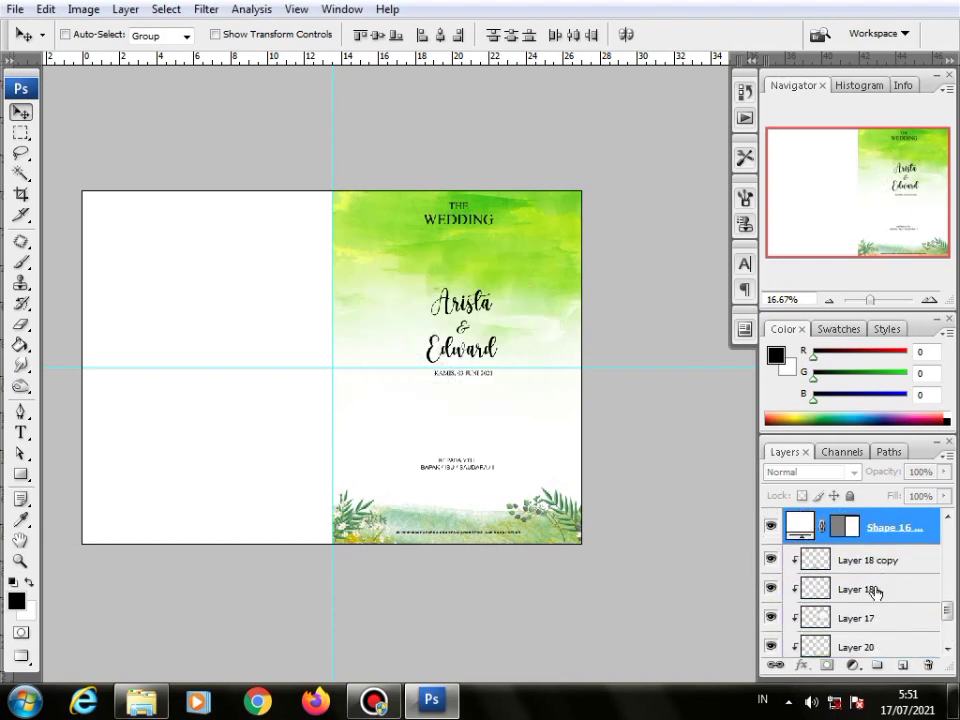
left_click_drag(872, 537, 850, 590)
scroll(865, 622, "down", 2)
left_click(872, 622)
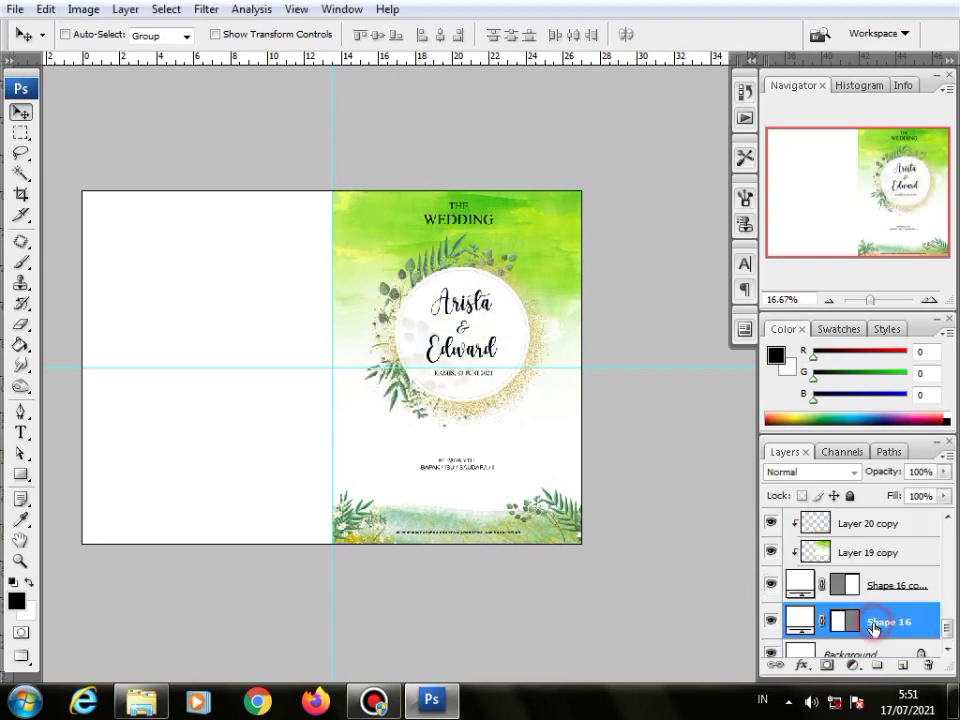
key("Delete")
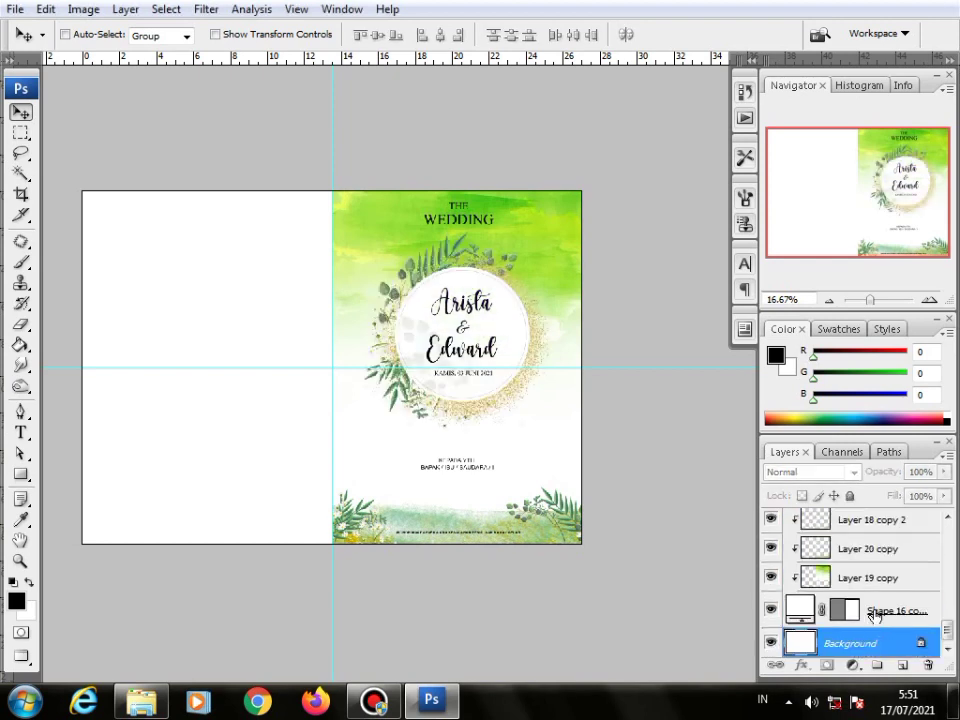
Move the duplicated rectangle, watercolour and leaf layers together onto the page's left half
left_click(873, 612)
scroll(875, 608, "up", 3)
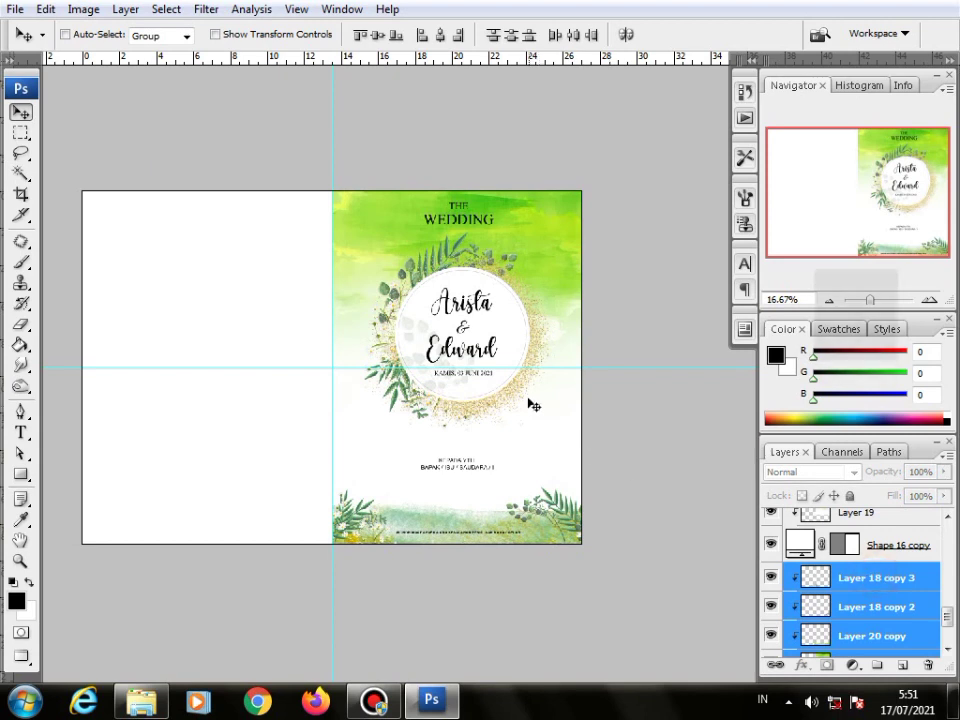
left_click_drag(537, 420, 287, 428)
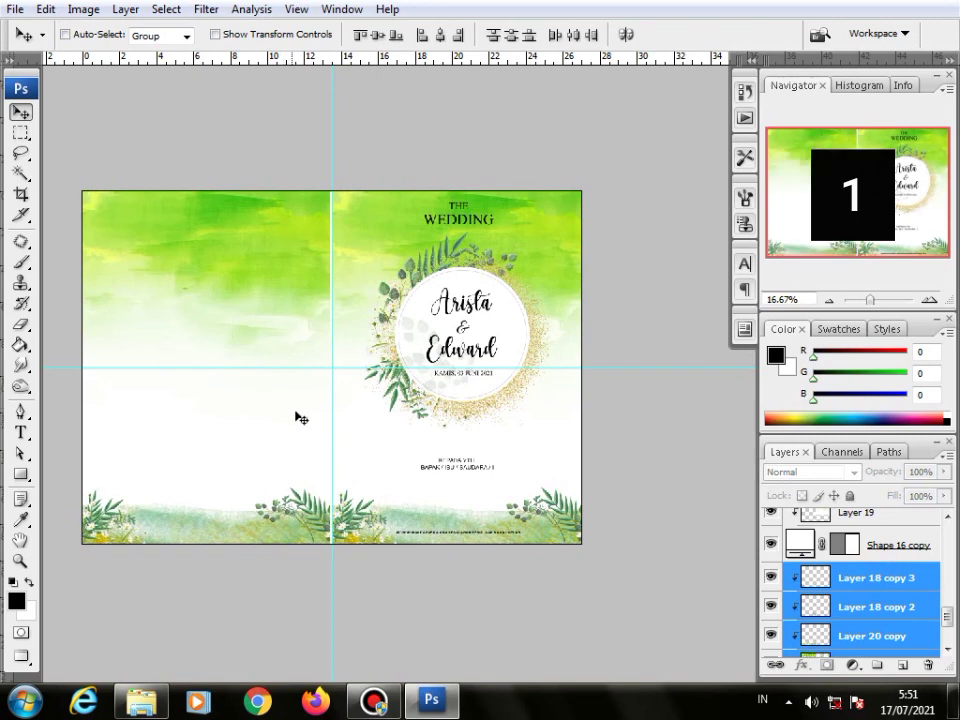
Close the thin white gap between the duplicated background and the vertical centre guide
key("ctrl+plus")
key("ctrl+plus")
left_click_drag(306, 334, 481, 403)
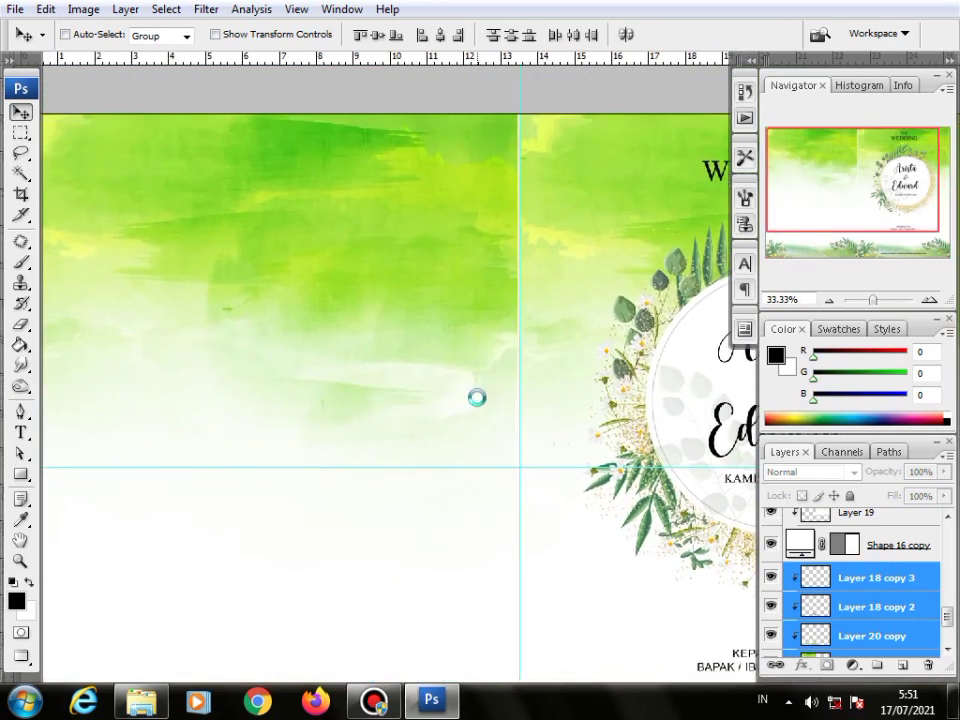
left_click_drag(283, 414, 477, 402)
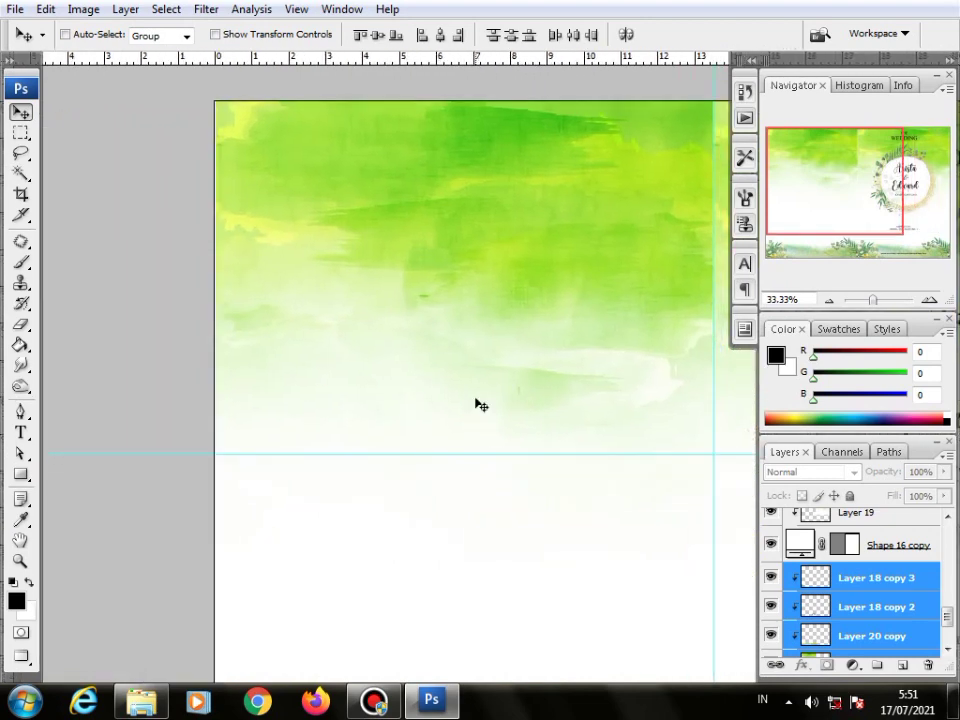
key("ctrl+minus")
key("ctrl+minus")
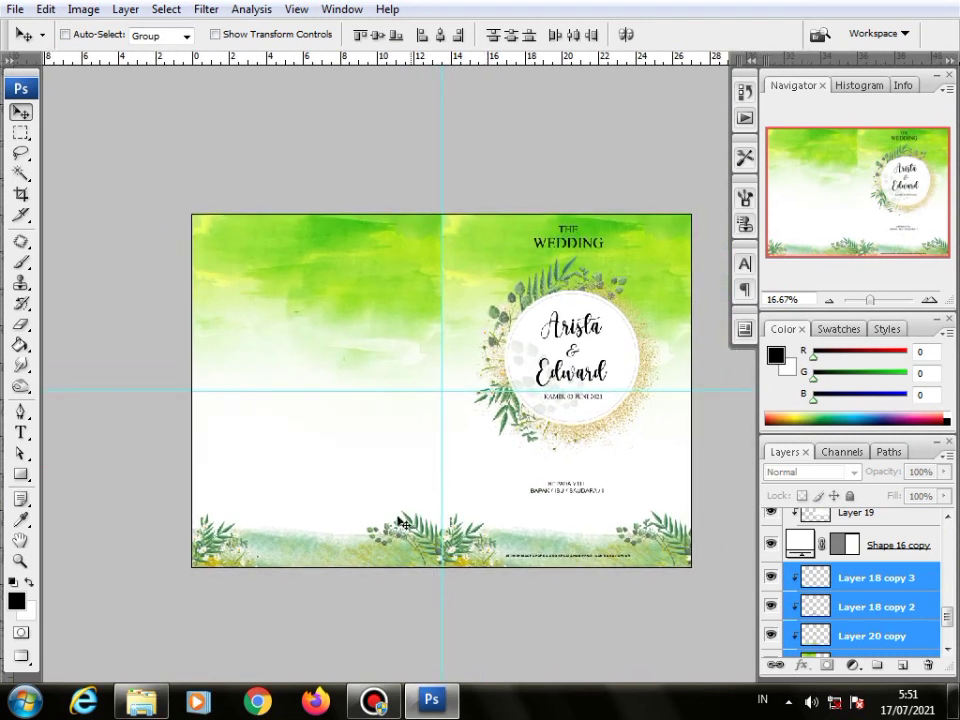
Flip the two duplicated leaf layers, Layer 18 copy 3 and Layer 18 copy 2, horizontally
left_click(882, 585)
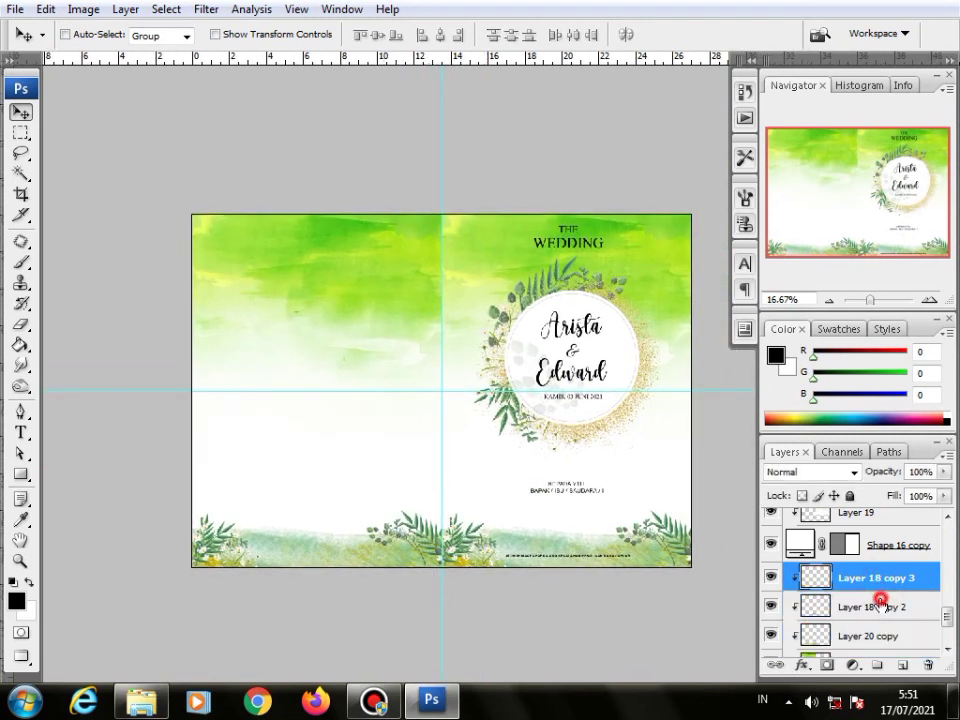
left_click(880, 604, "shift")
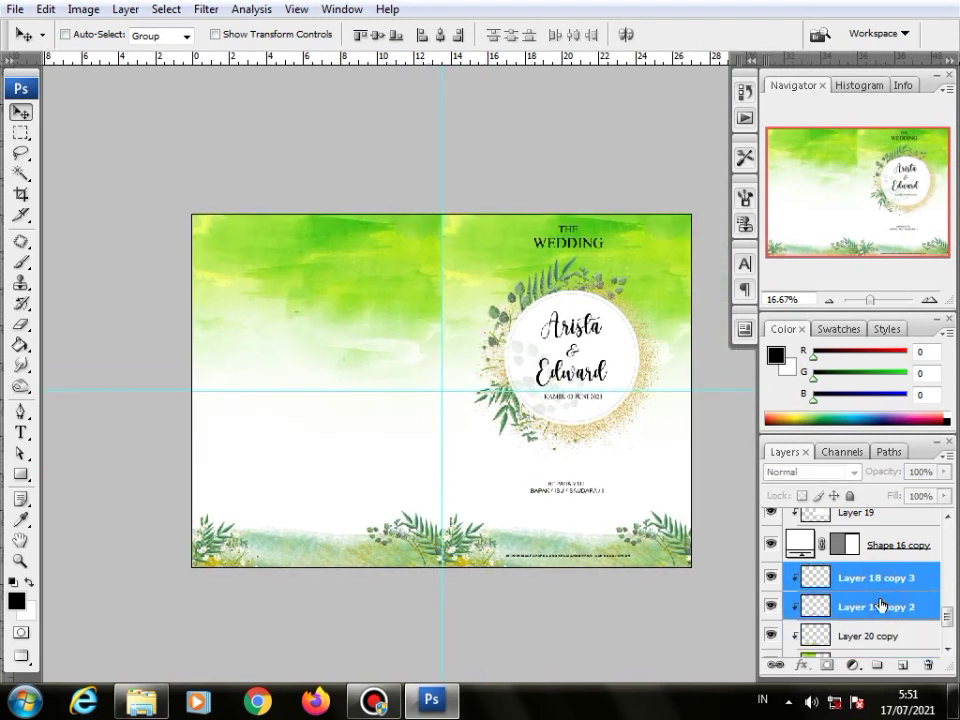
left_click(46, 10)
mouse_move(228, 348)
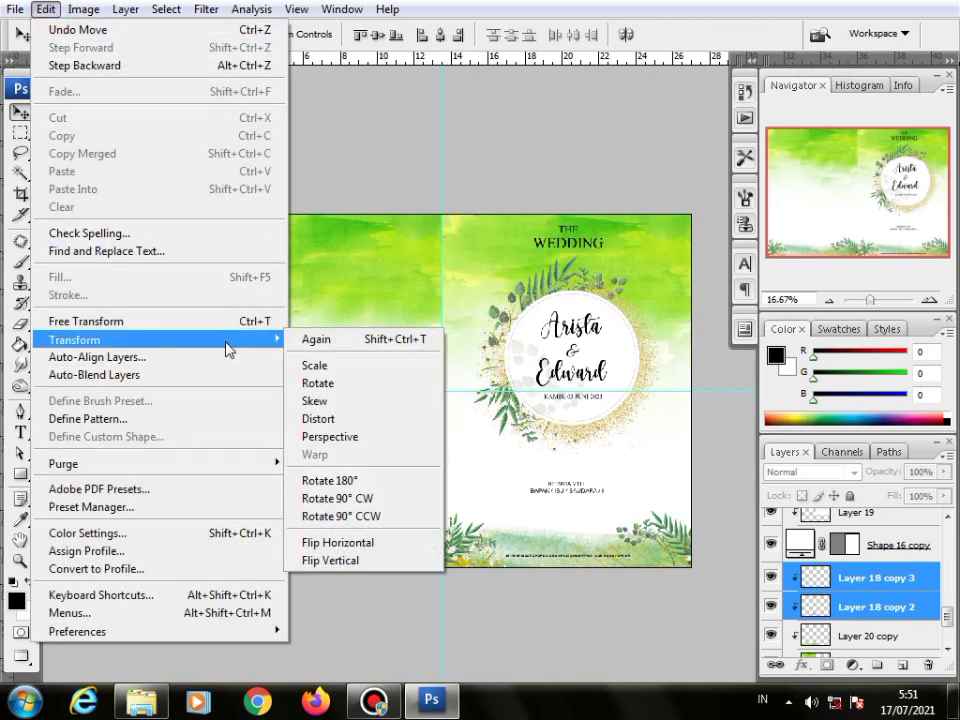
left_click(335, 542)
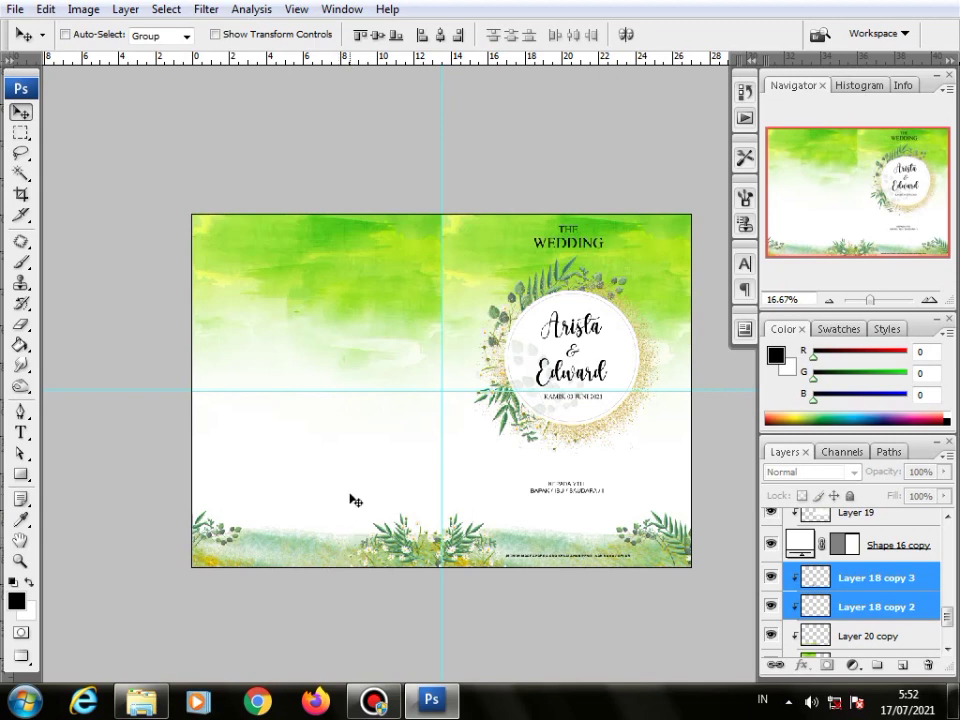
Move the flipped leaf layers right until the daisy cluster meets its mirrored counterpart at the vertical centre guide
scroll(352, 500, "up", 1)
left_click_drag(392, 596, 382, 358)
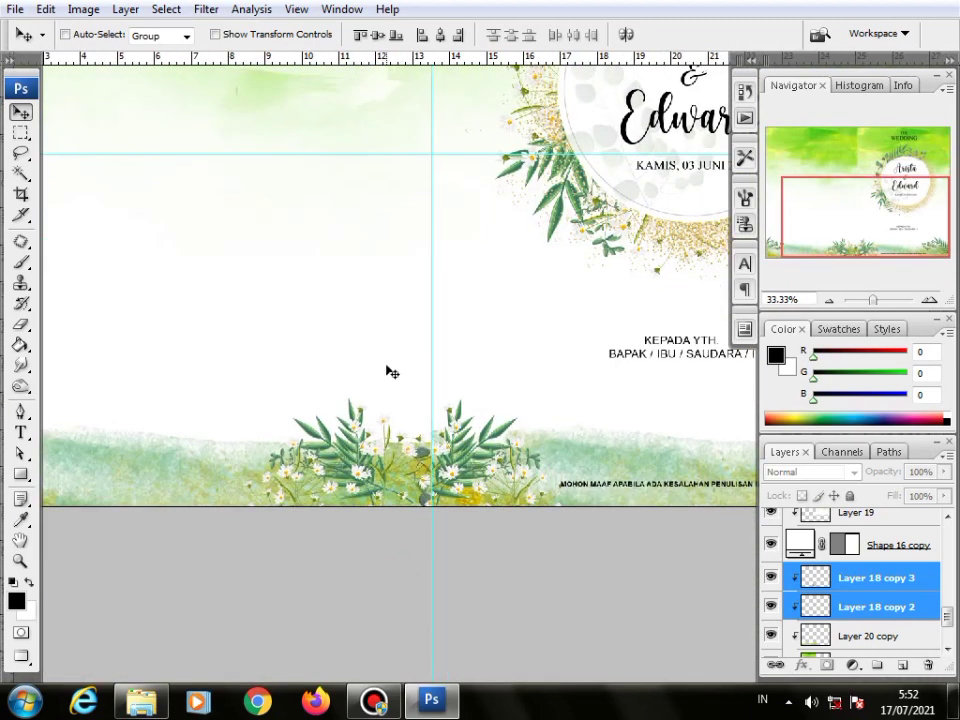
key("shift+Right")
key("shift+Right")
key("shift+Right")
key("shift+Right")
key("shift+Right")
key("shift+Right")
key("shift+Right")
key("shift+Right")
key("shift+Right")
key("shift+Right")
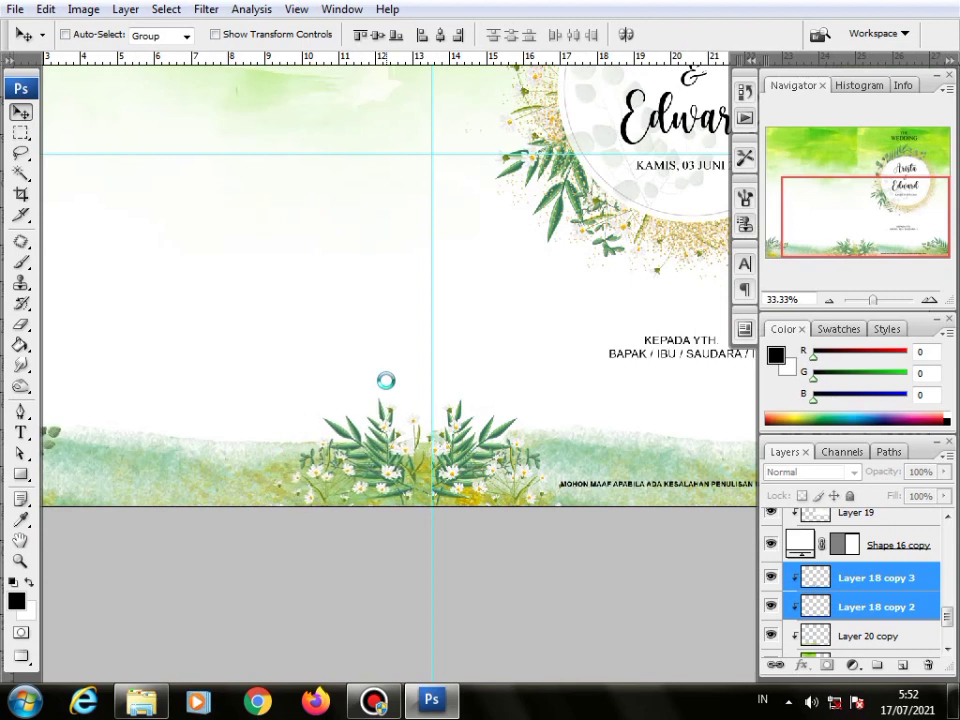
key("shift+Right")
key("shift+Right")
key("shift+Right")
key("shift+Right")
key("shift+Right")
key("shift+Right")
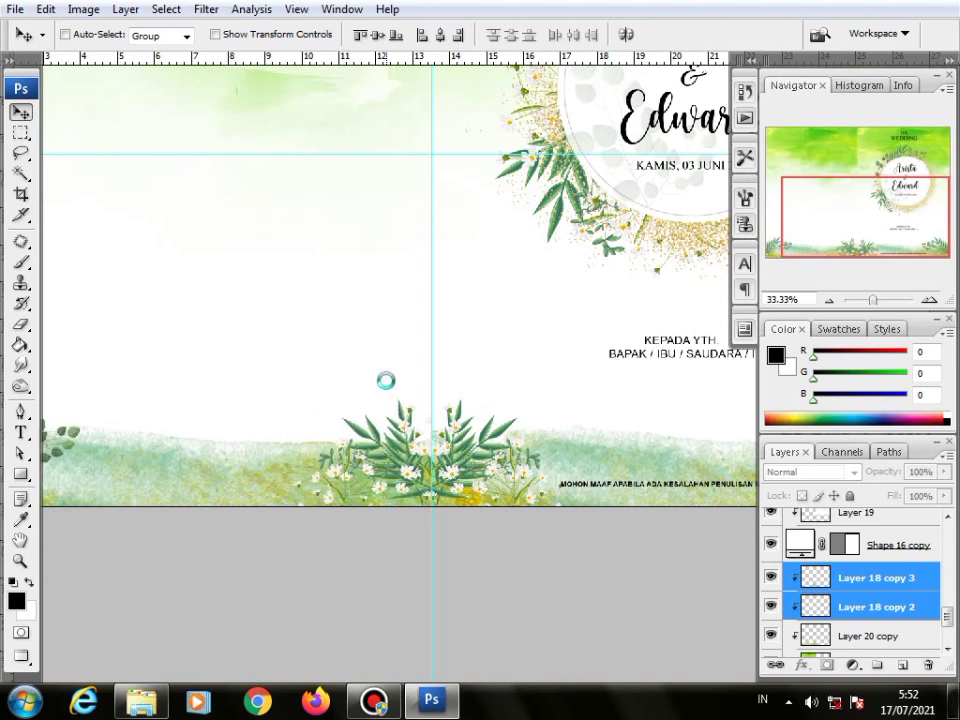
key("shift+Right")
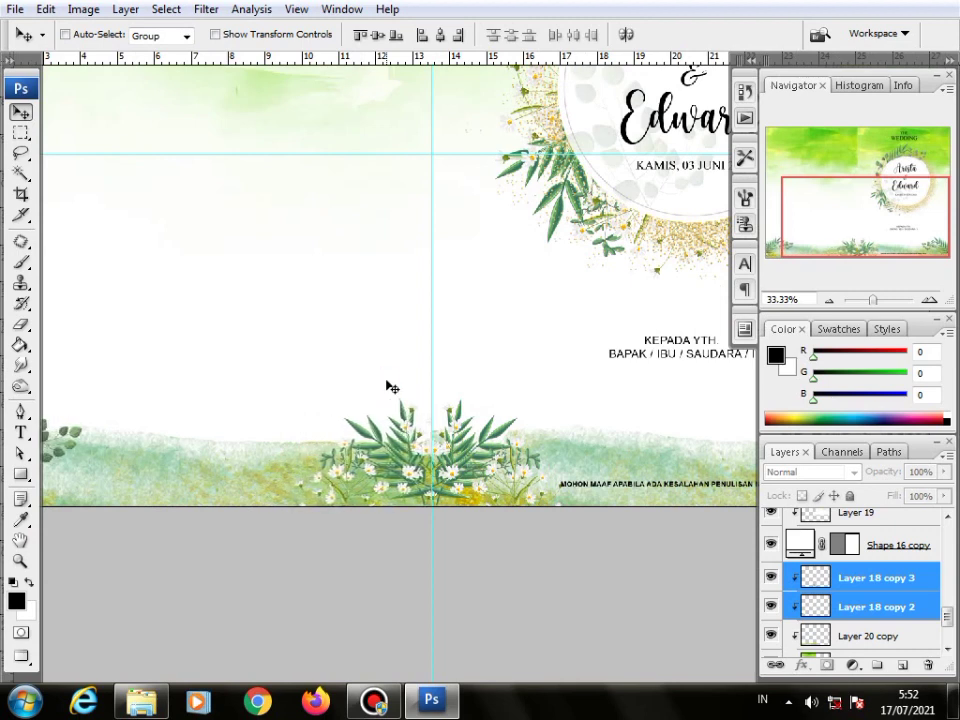
Show the hidden Denah Lokasi title, the Group 1 location map and the Prokes health protocol group
key("ctrl+0")
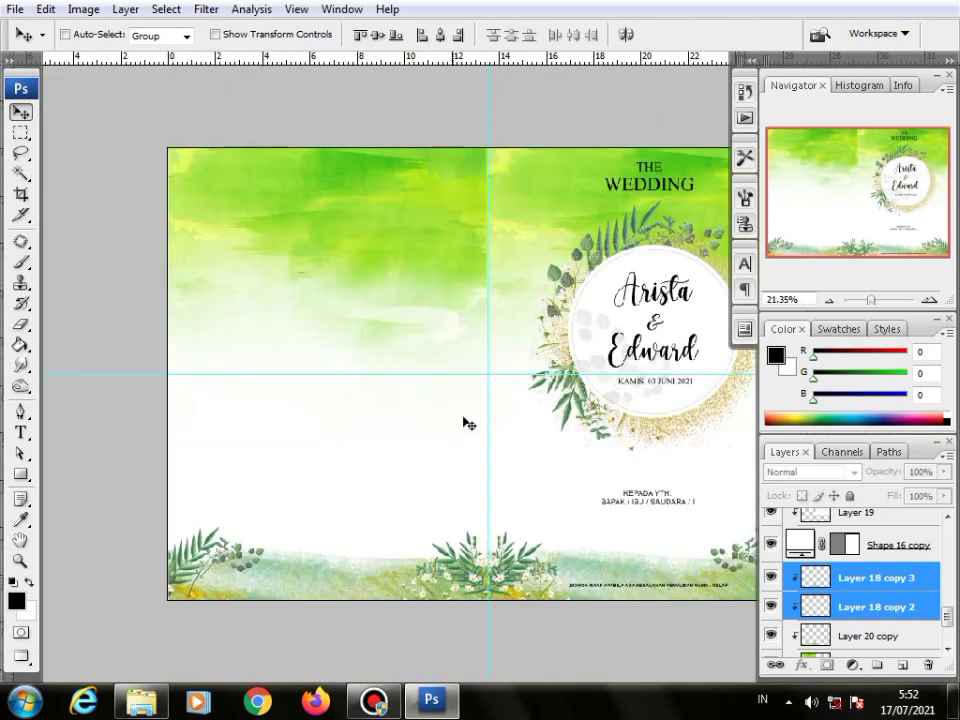
left_click_drag(465, 424, 403, 465)
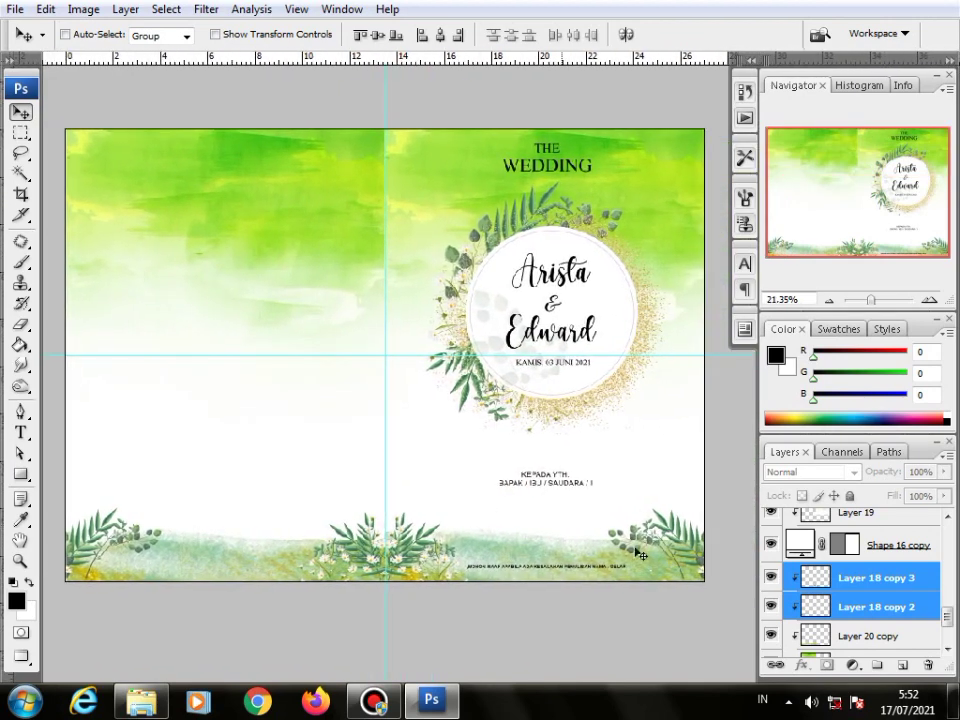
scroll(835, 570, "up", 10)
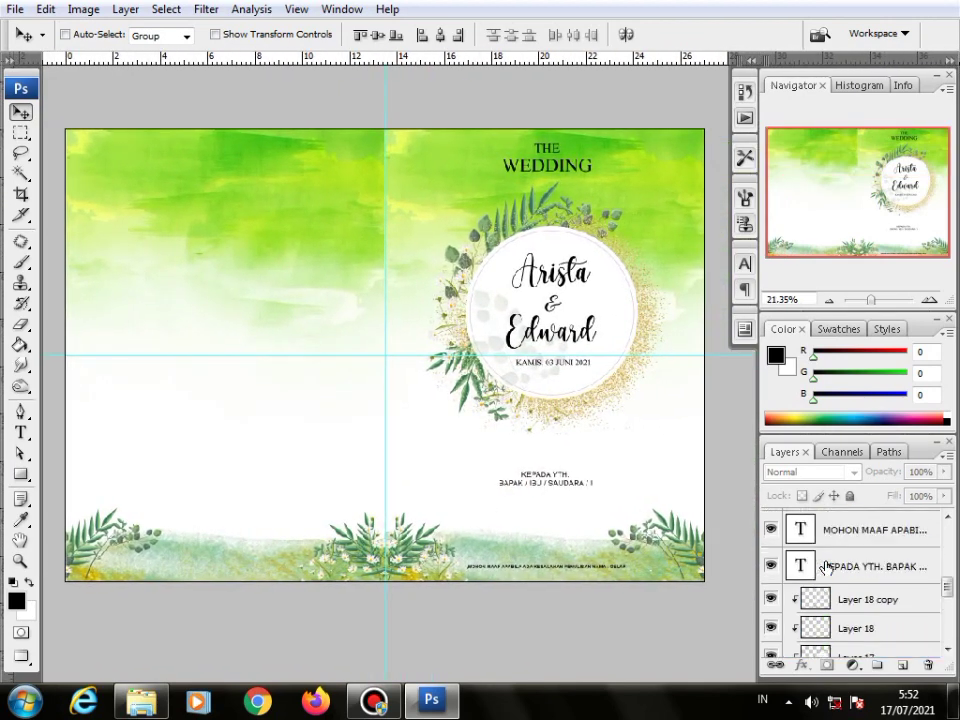
scroll(826, 567, "up", 3)
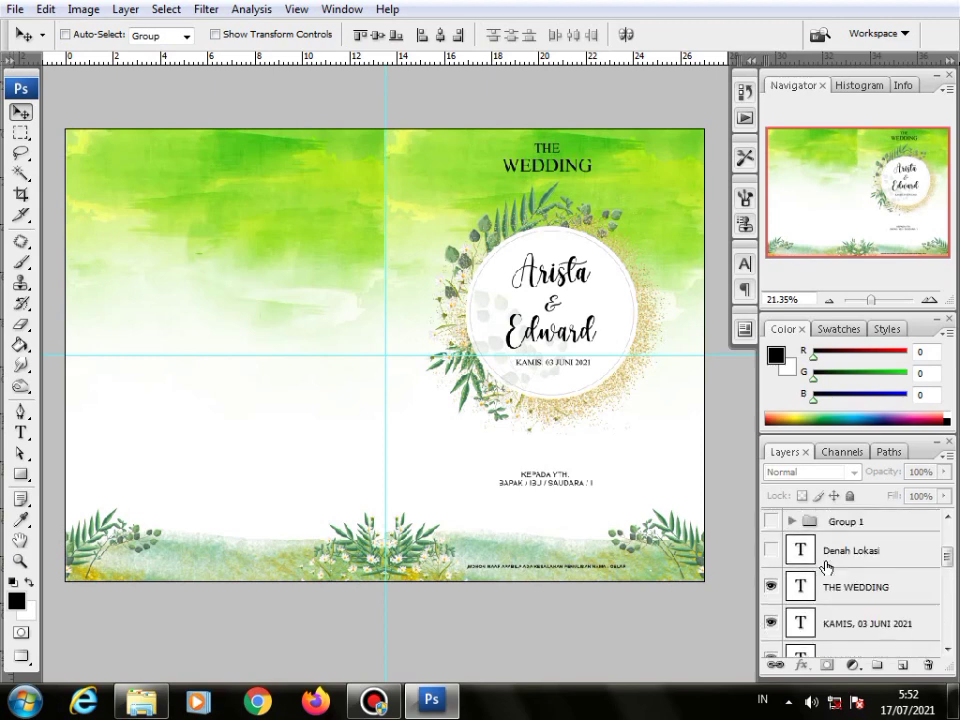
left_click(769, 553)
scroll(773, 555, "up", 2)
left_click(772, 578)
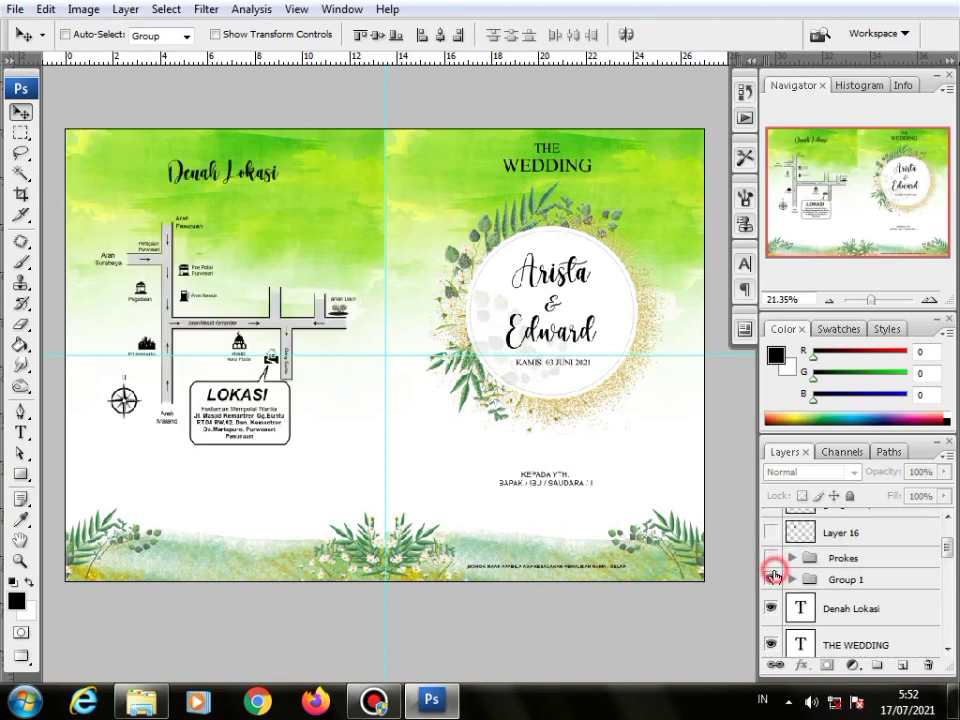
left_click(770, 557)
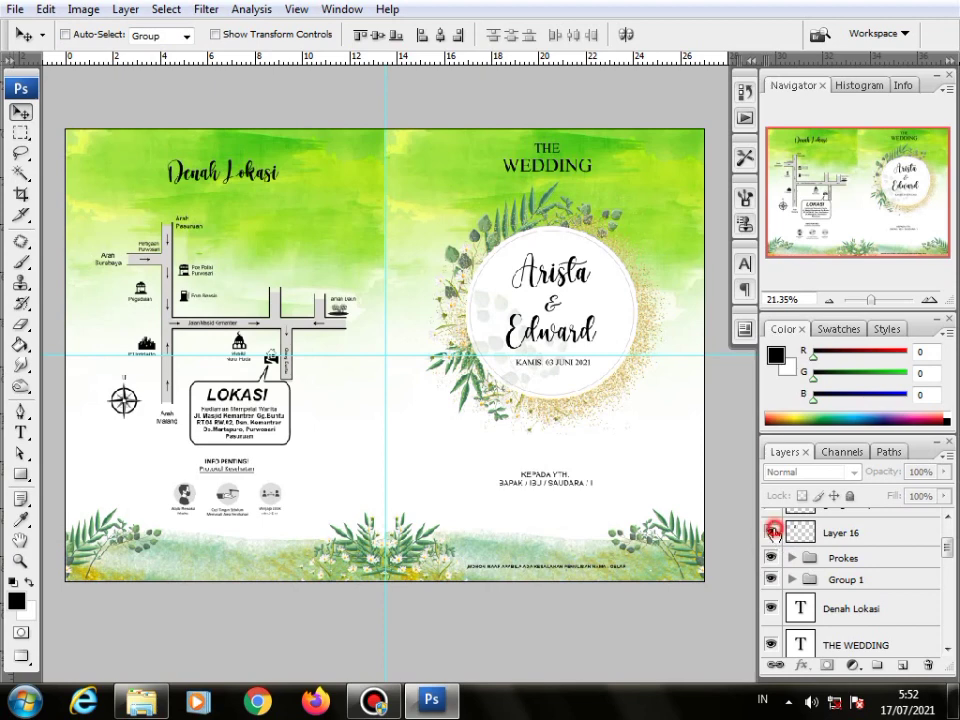
Show the QR code on Layer 16, the google-maps icon, the SCAN CODE GOOGLE text and the Logo layer
left_click(772, 530)
scroll(773, 530, "up", 1)
left_click(771, 526)
scroll(773, 530, "up", 2)
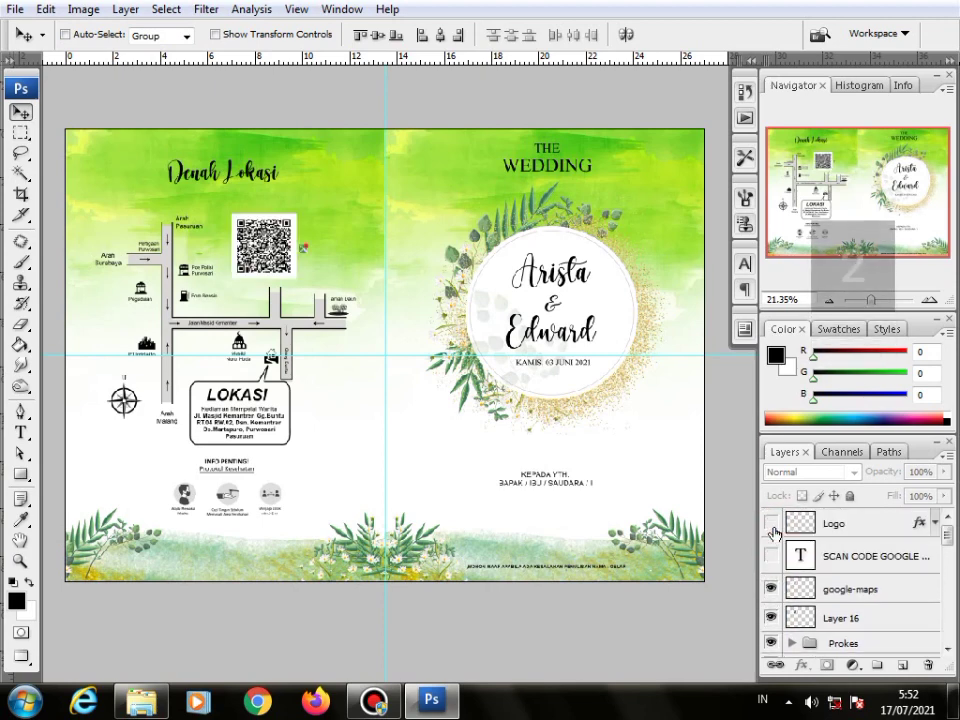
left_click(770, 555)
left_click(770, 522)
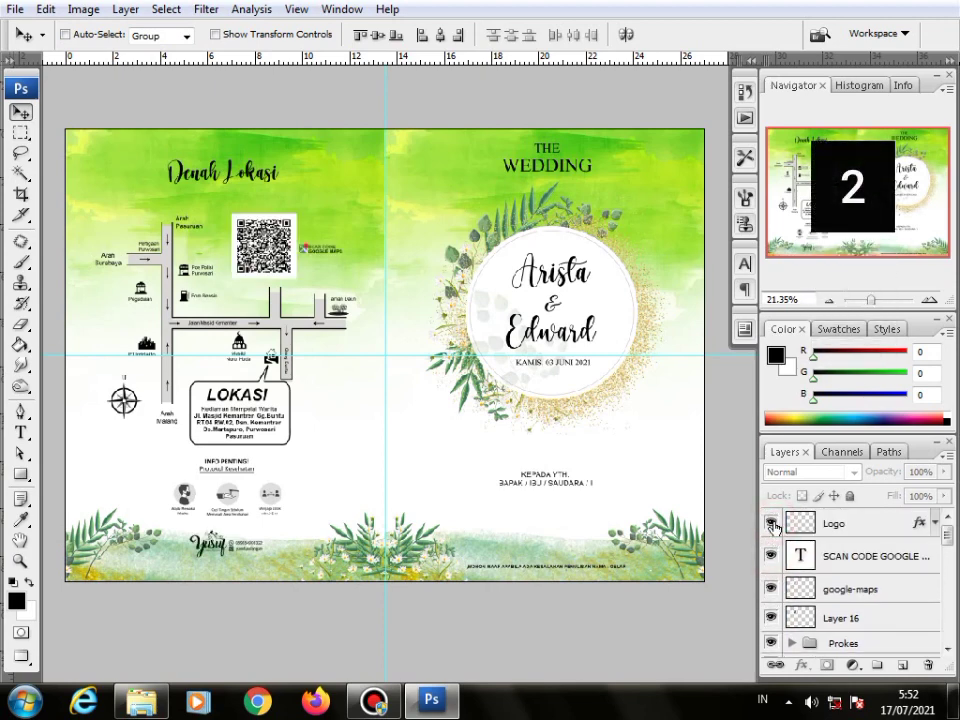
left_click_drag(402, 447, 418, 450)
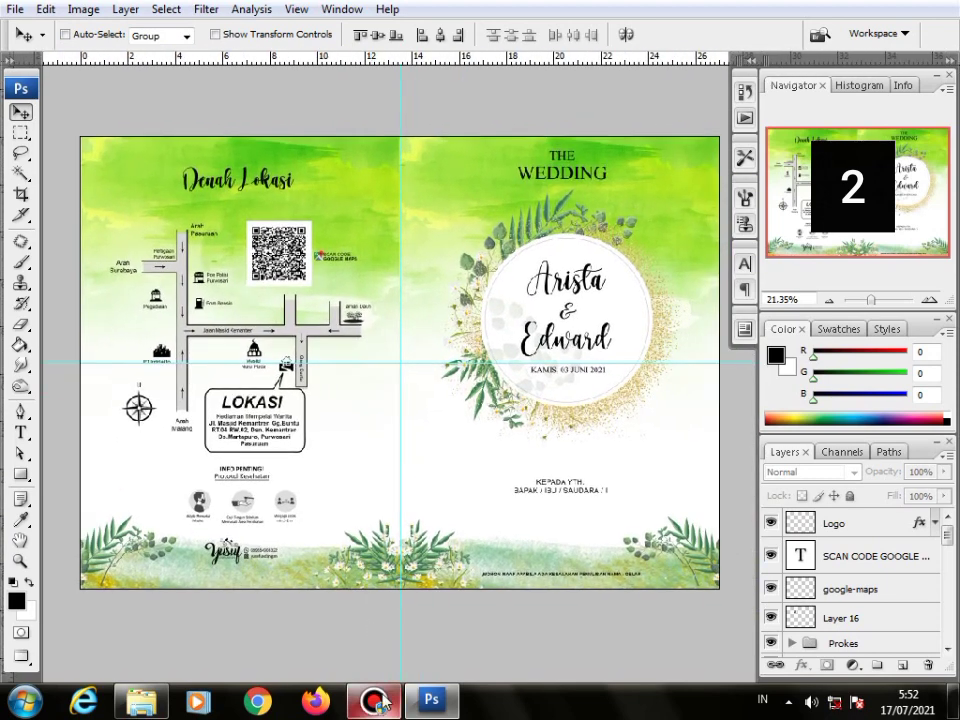
mouse_move(377, 700)
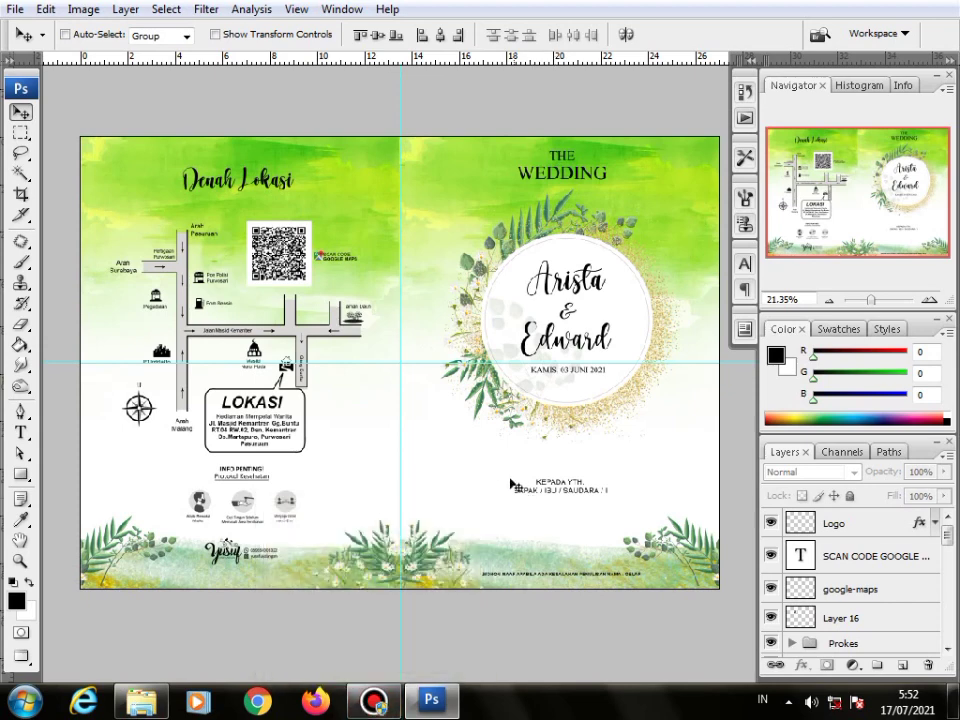
key("ctrl+minus")
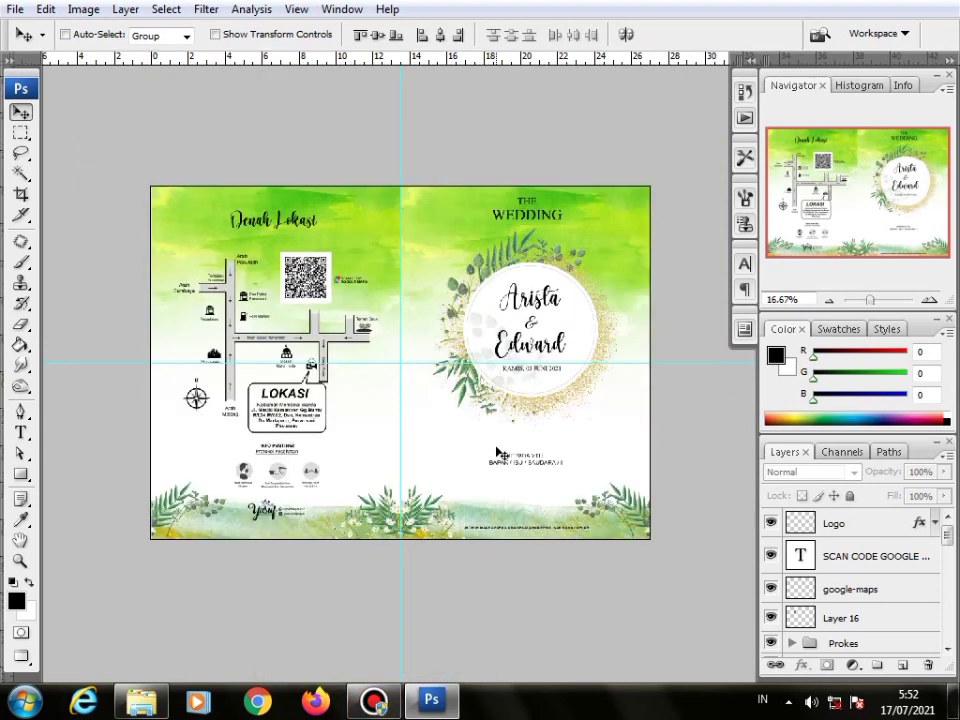
key("ctrl+plus")
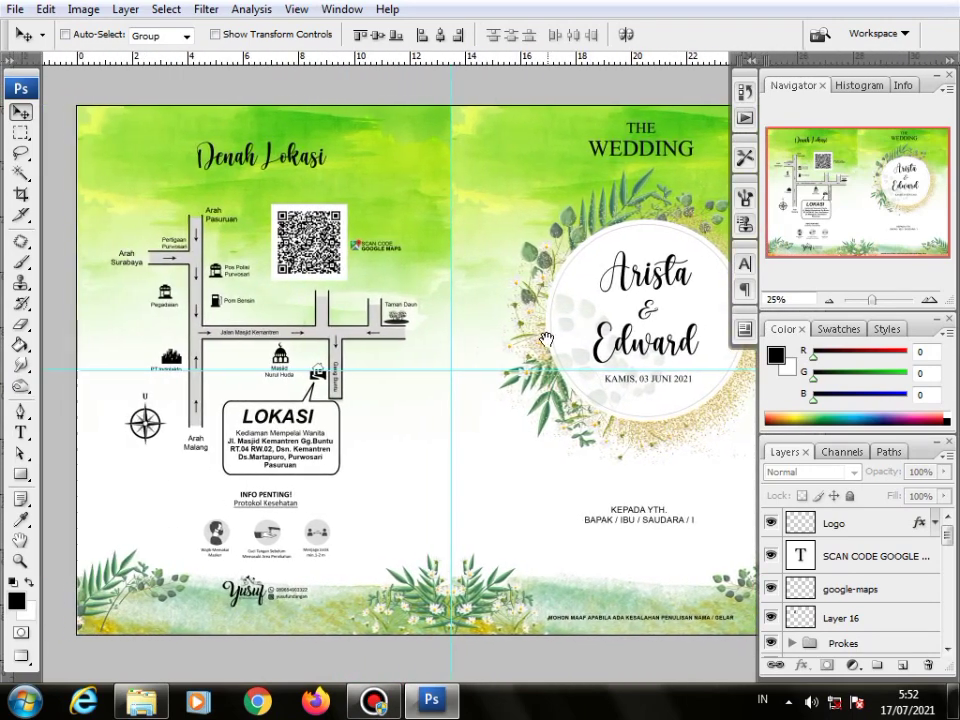
key("ctrl+minus")
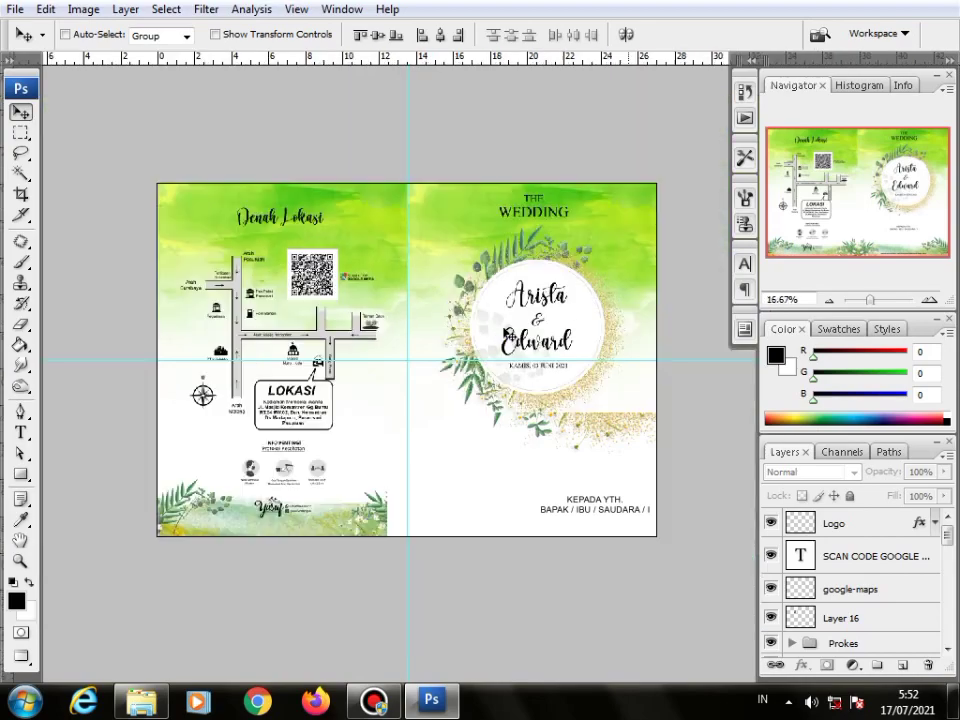